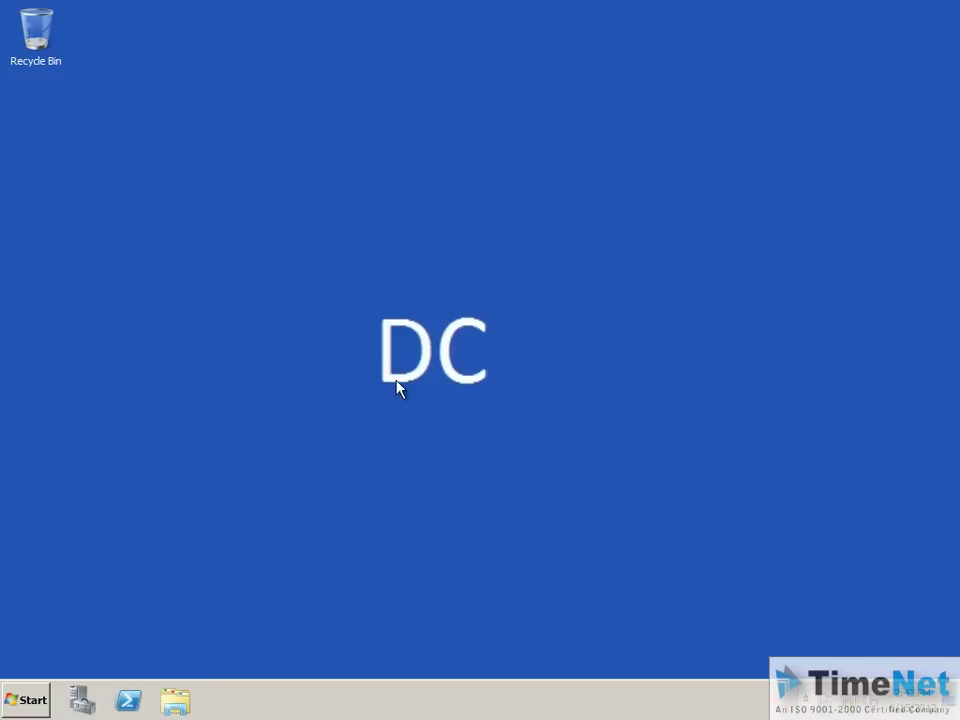
# Step: Open Active Directory Users and Computers on the domain controller and select the contoso.local domain
pyautogui.click(25, 699)
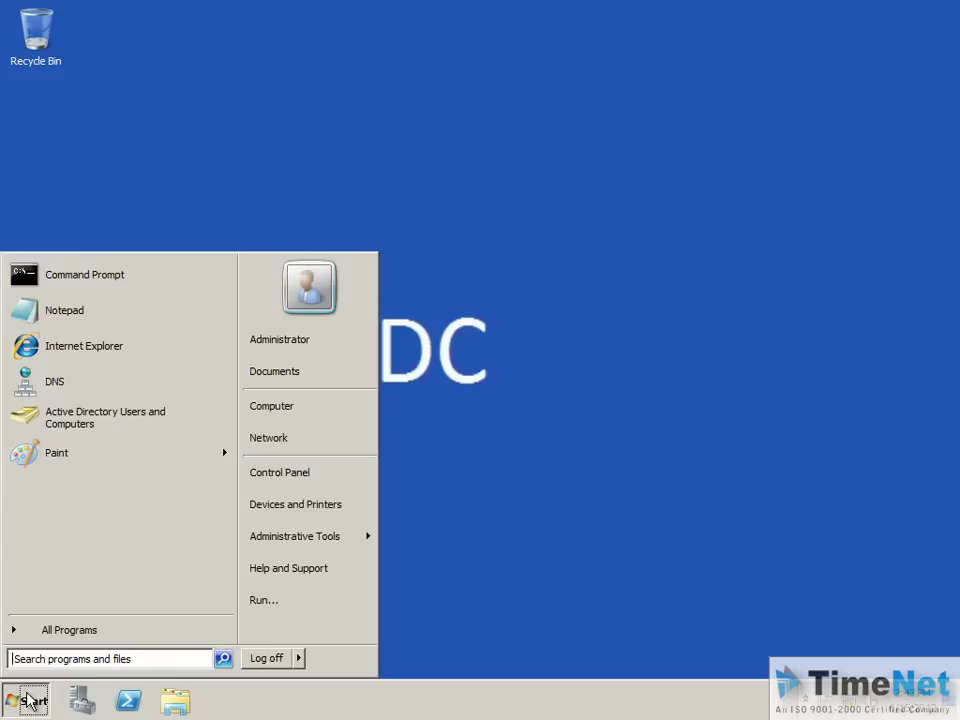
pyautogui.click(147, 420)
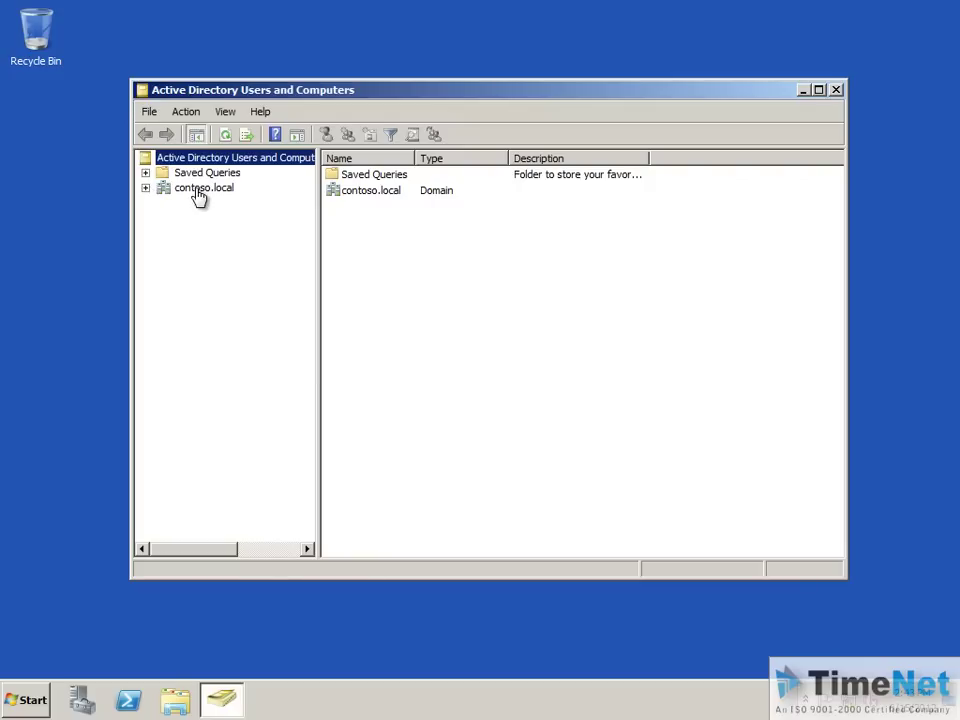
pyautogui.click(204, 189)
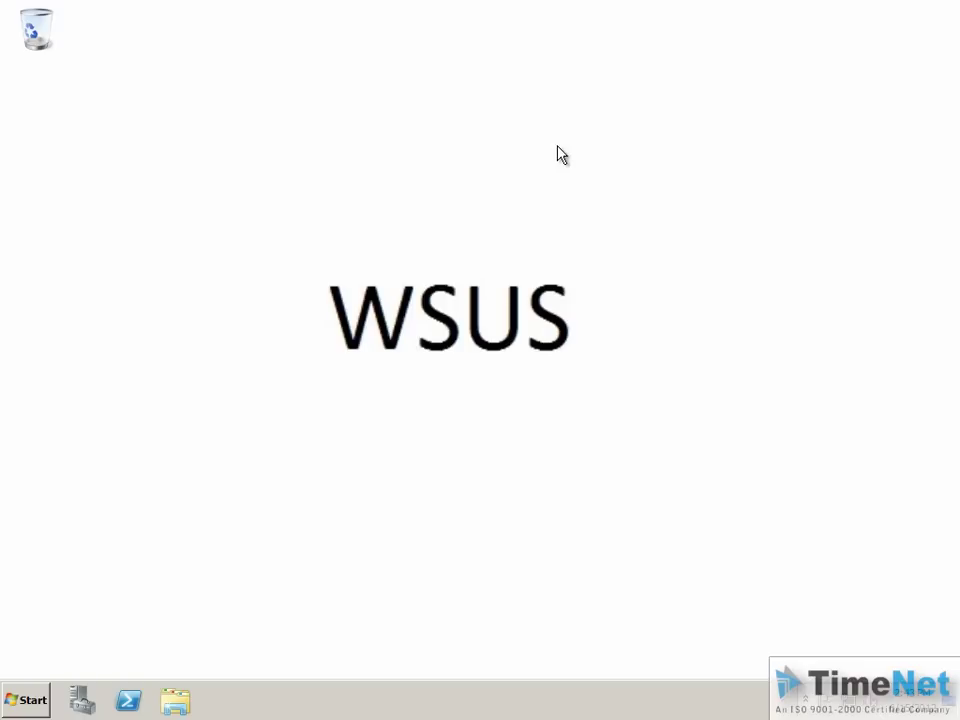
# Step: On the WSUS server, view the computer's system properties to check its name and domain, and close the window
pyautogui.click(35, 703)
pyautogui.rightClick(325, 406)
pyautogui.click(428, 537)
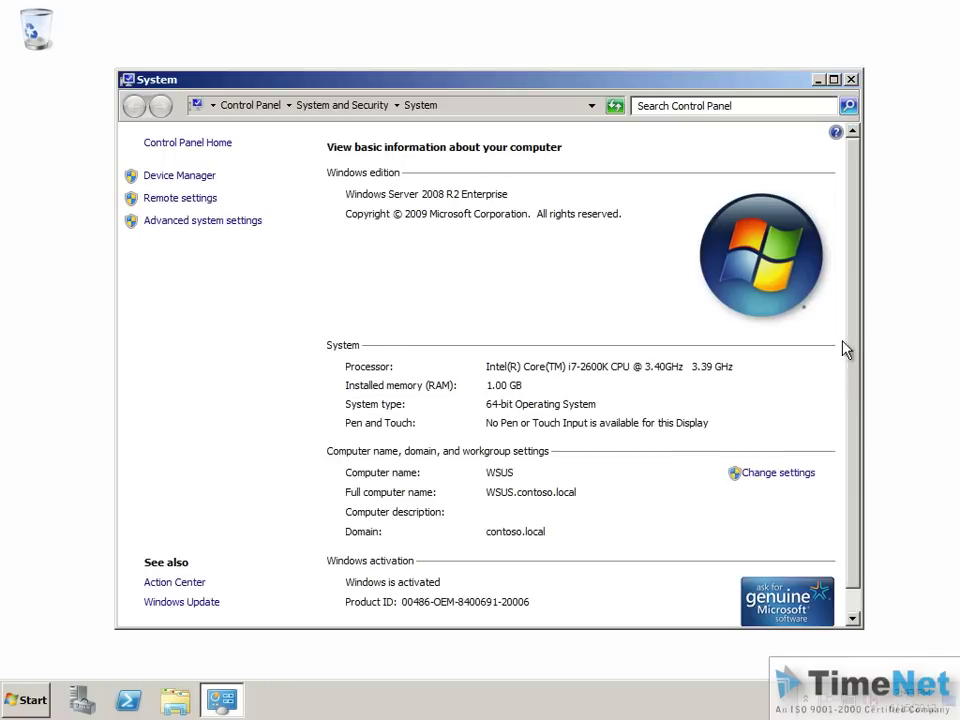
pyautogui.scroll(-1, 853, 399)
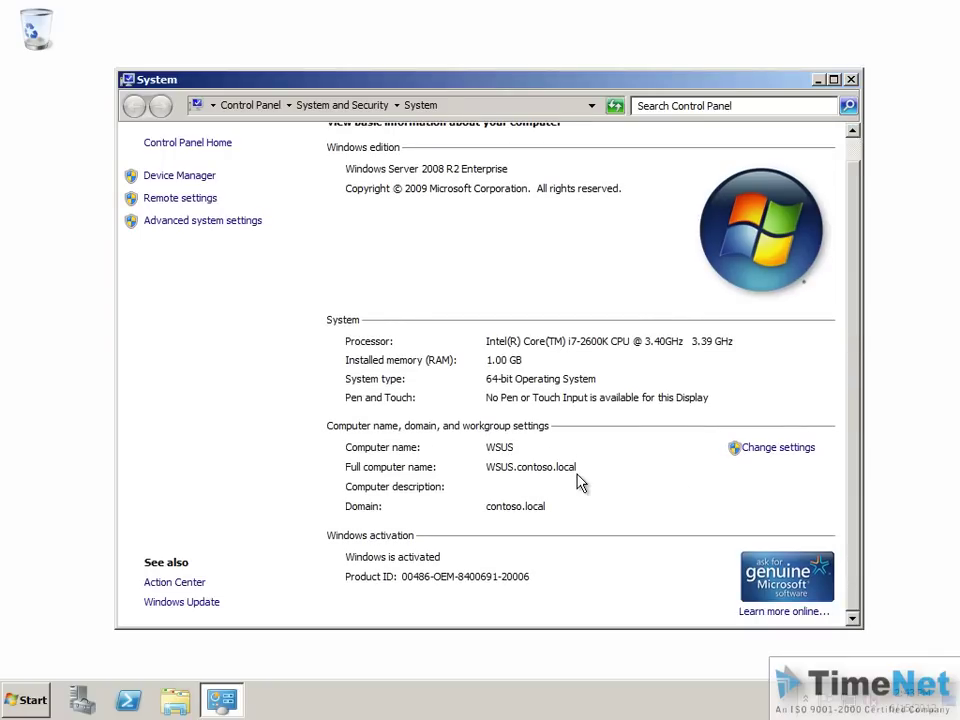
pyautogui.click(851, 80)
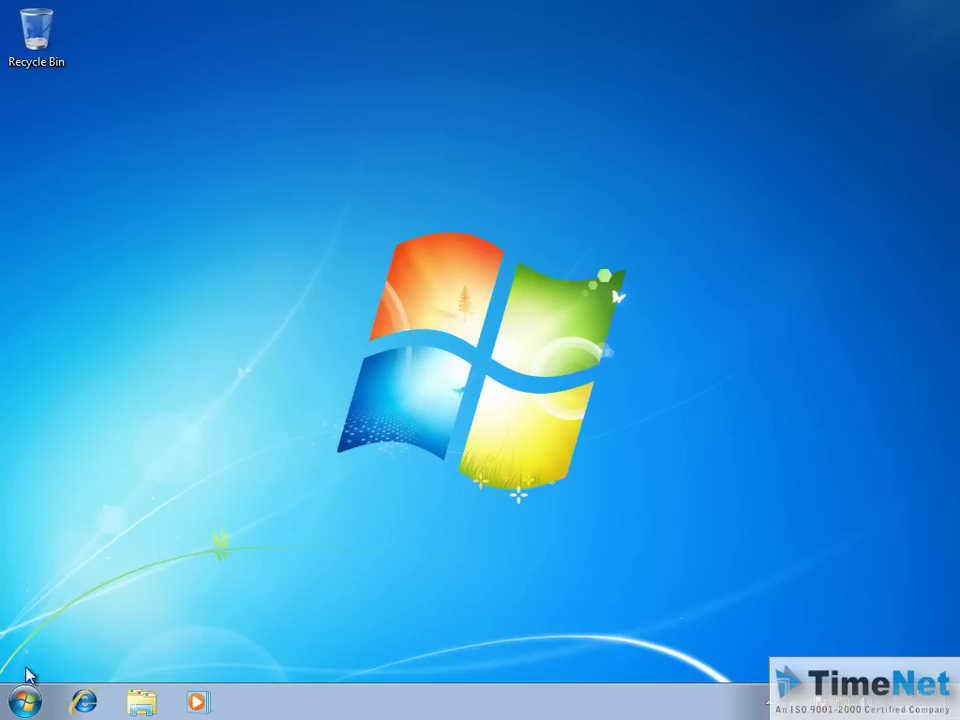
# Step: On the Windows 7 client, view the computer's system properties to check its name and domain, and close the window
pyautogui.click(25, 700)
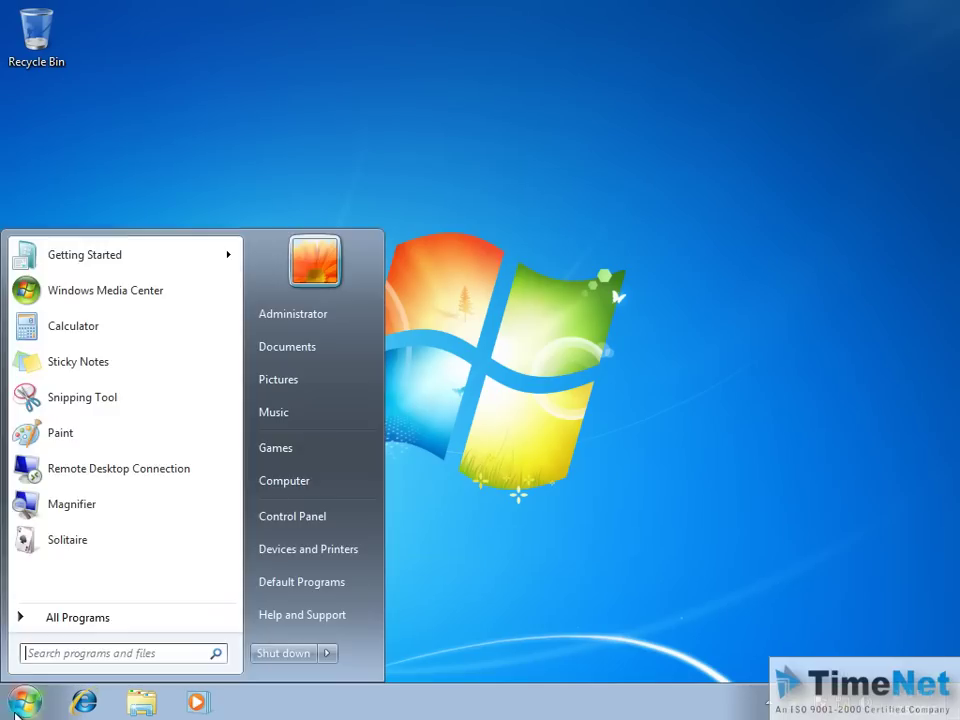
pyautogui.rightClick(310, 482)
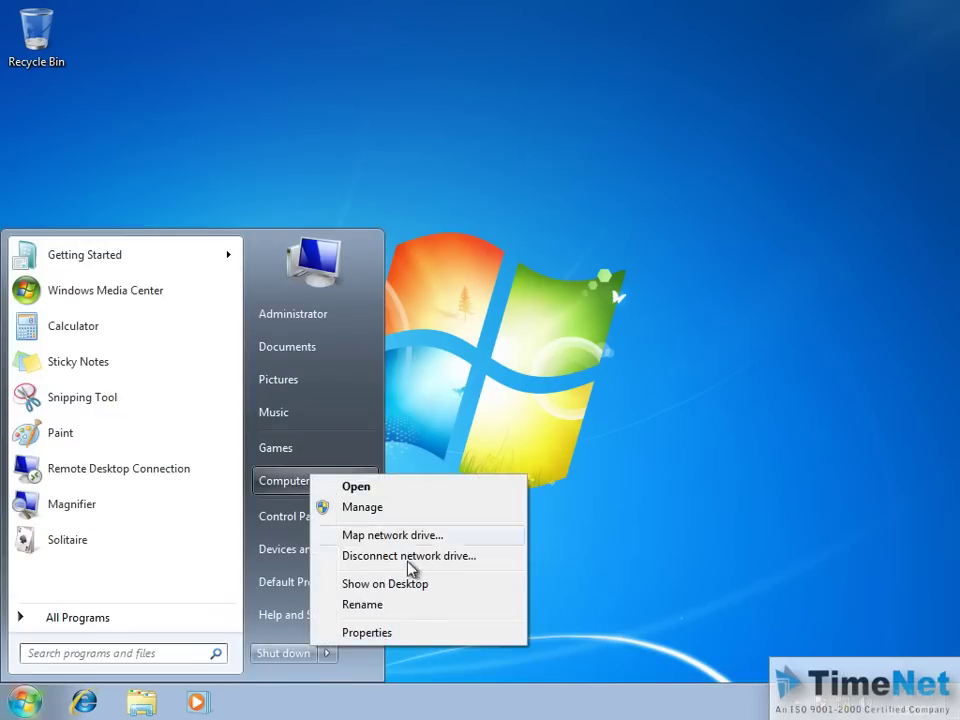
pyautogui.click(476, 634)
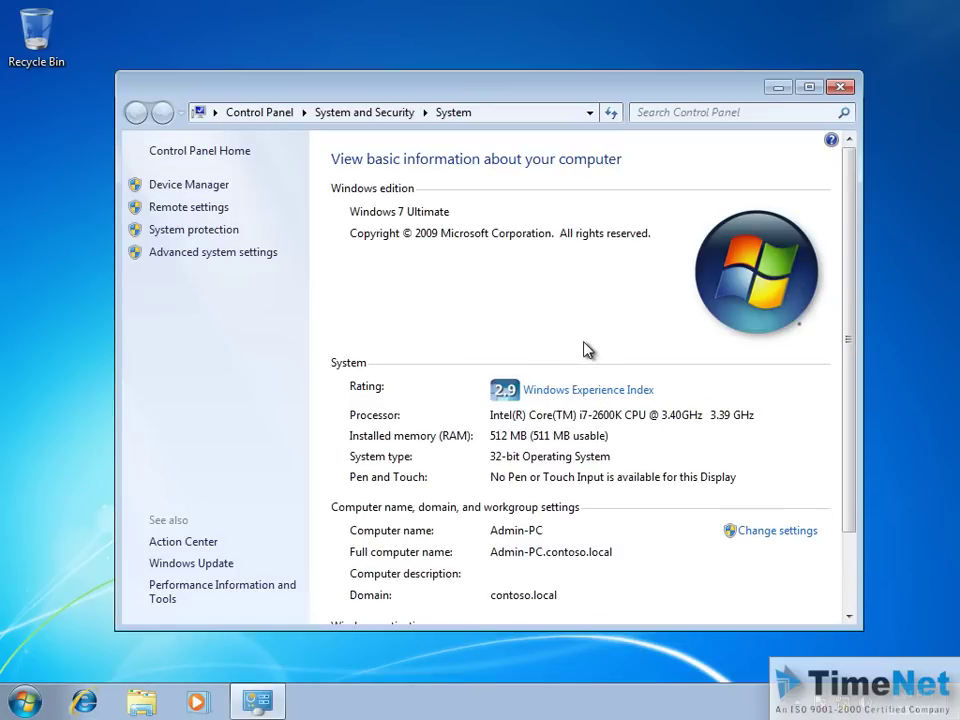
pyautogui.scroll(-2, 851, 339)
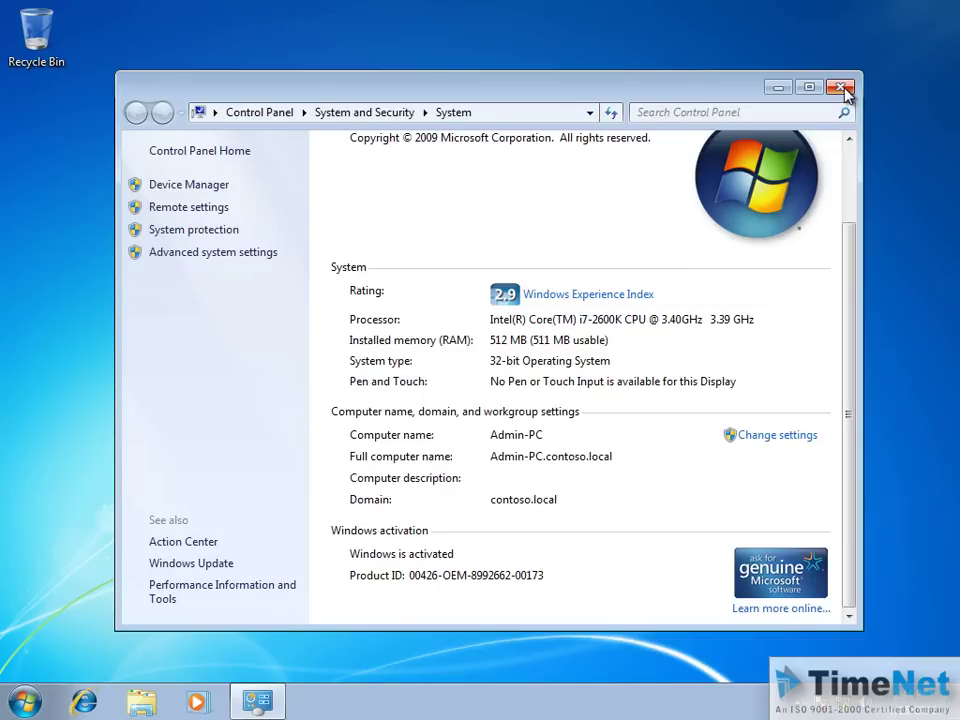
pyautogui.click(842, 89)
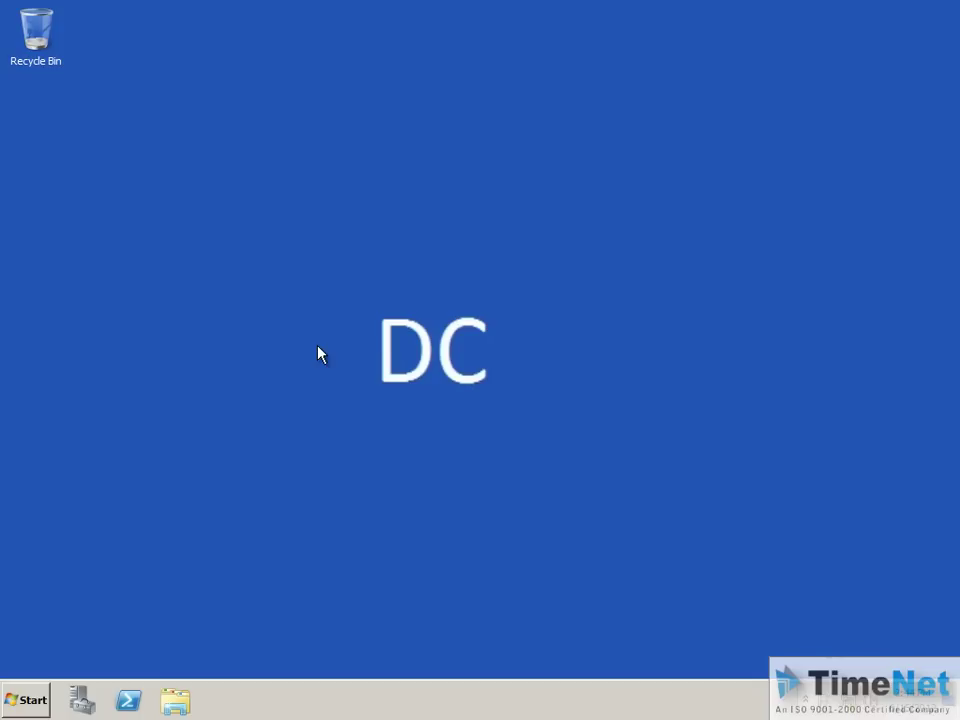
# Step: Reopen Active Directory Users and Computers on the domain controller and view the Users container of contoso.local
pyautogui.click(25, 700)
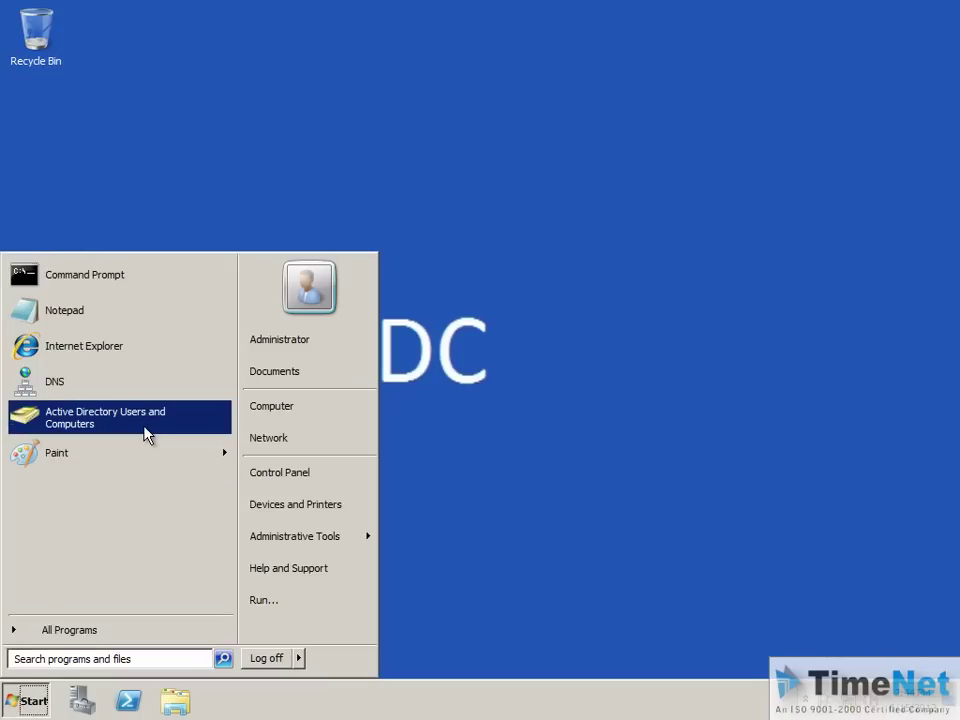
pyautogui.click(147, 432)
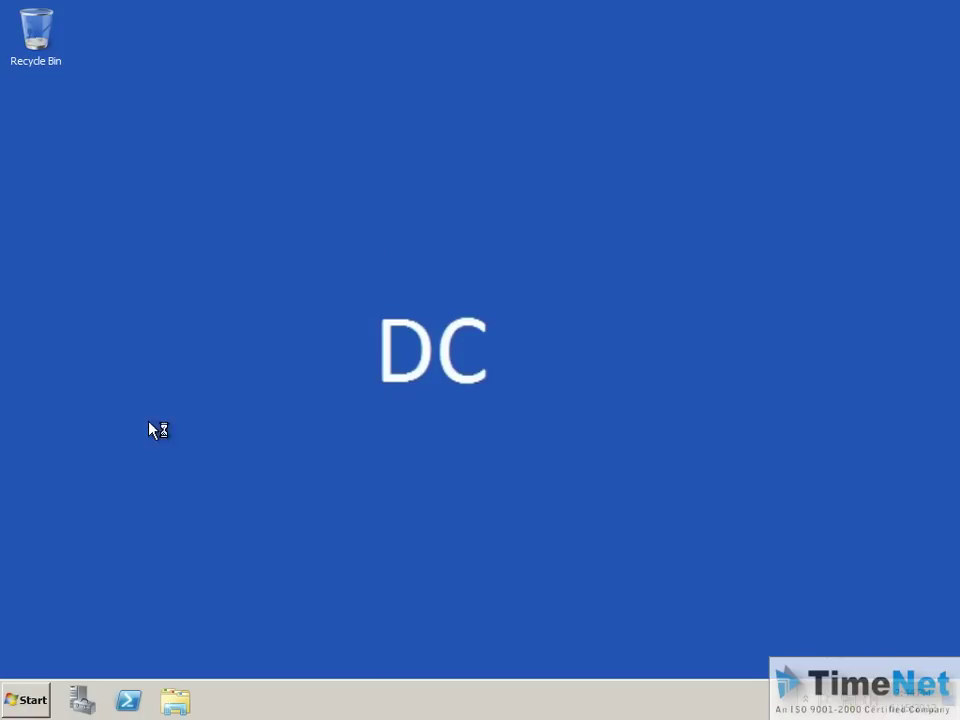
pyautogui.click(145, 188)
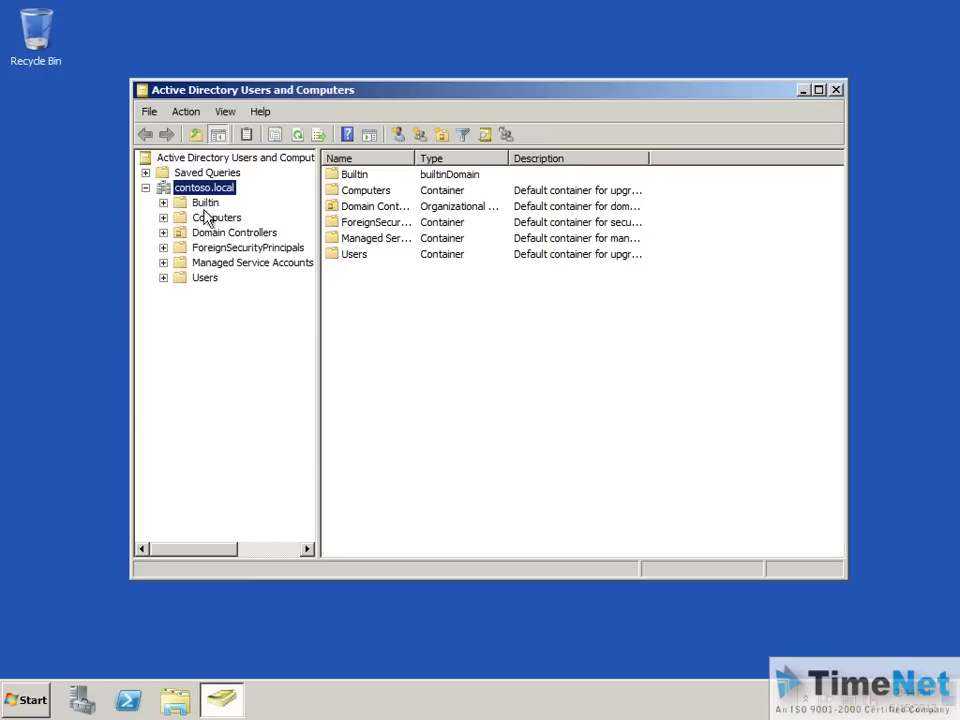
pyautogui.click(206, 278)
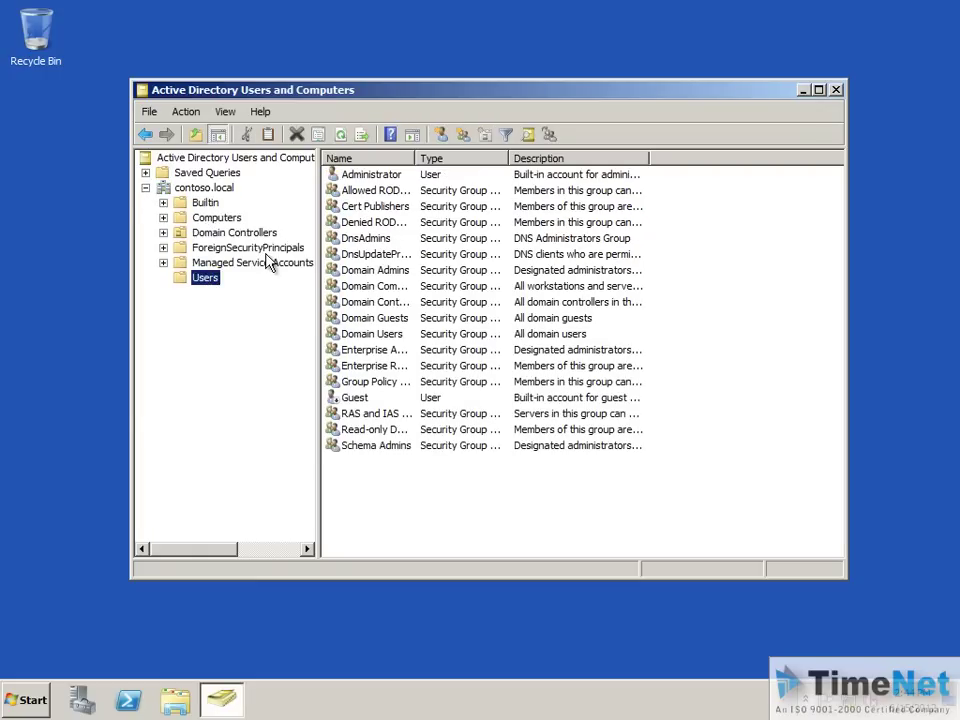
# Step: Check the WSUS and ADMIN-PC accounts in the Computers container of contoso.local
pyautogui.click(216, 220)
pyautogui.click(379, 249)
pyautogui.click(362, 192)
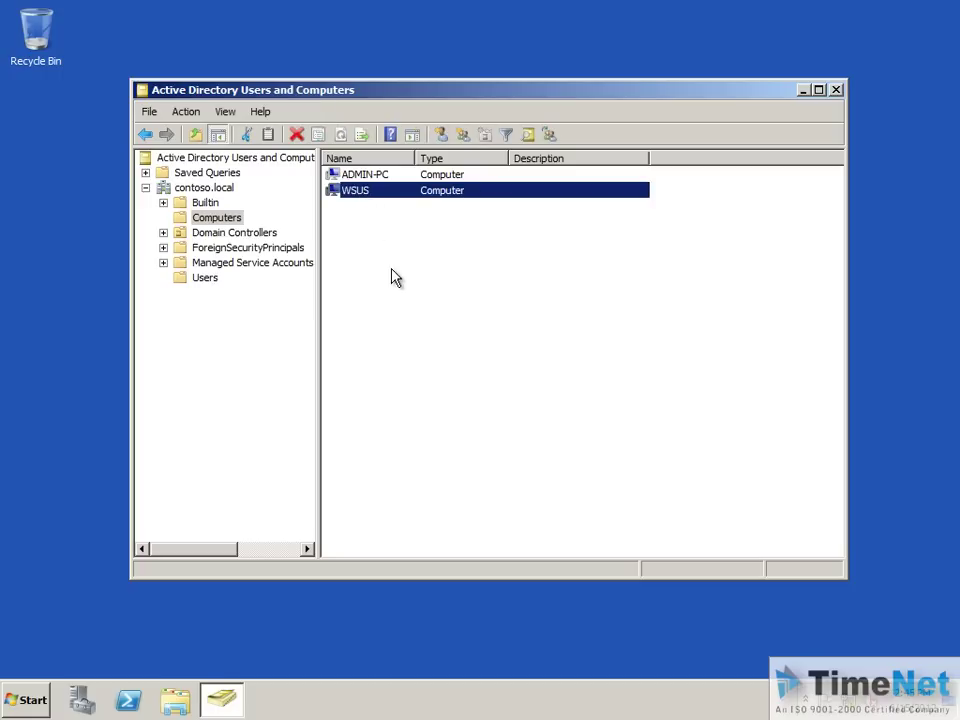
pyautogui.click(373, 177)
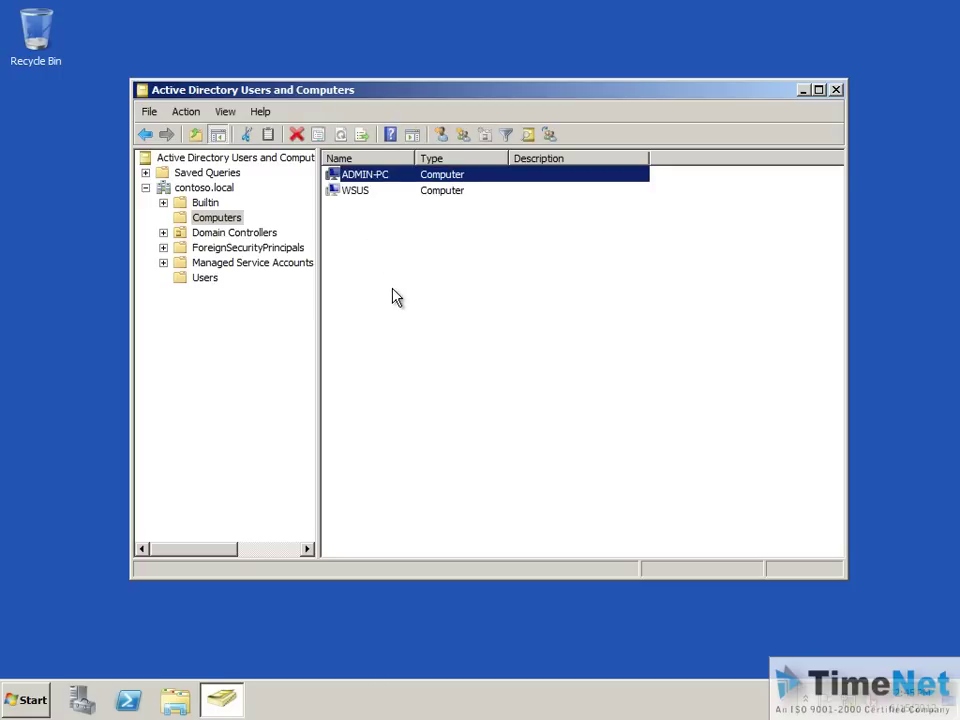
pyautogui.click(240, 356)
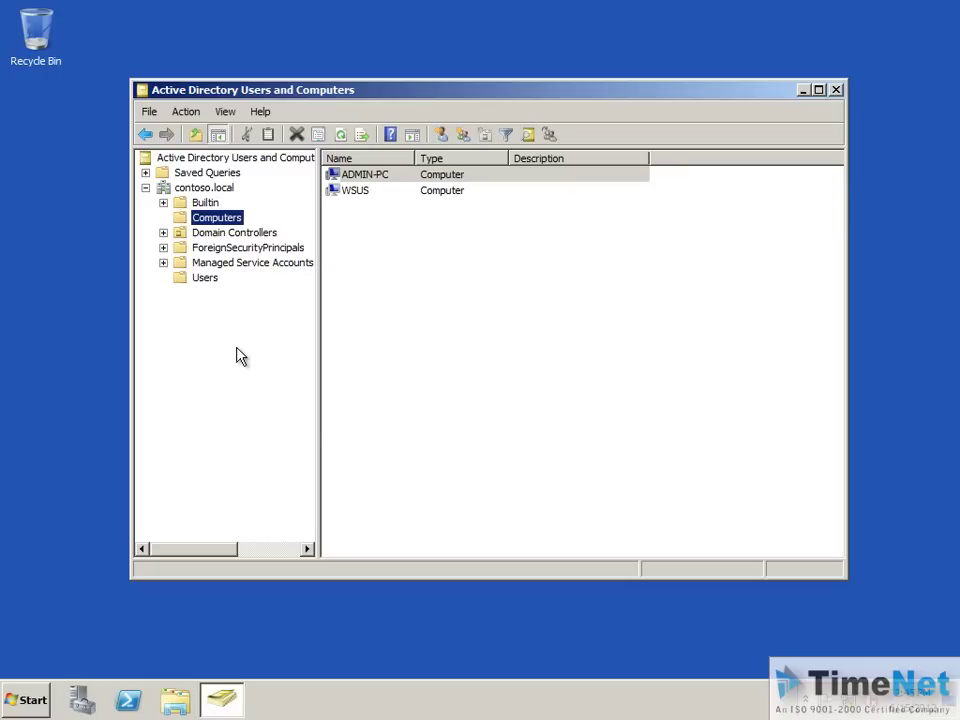
pyautogui.click(460, 446)
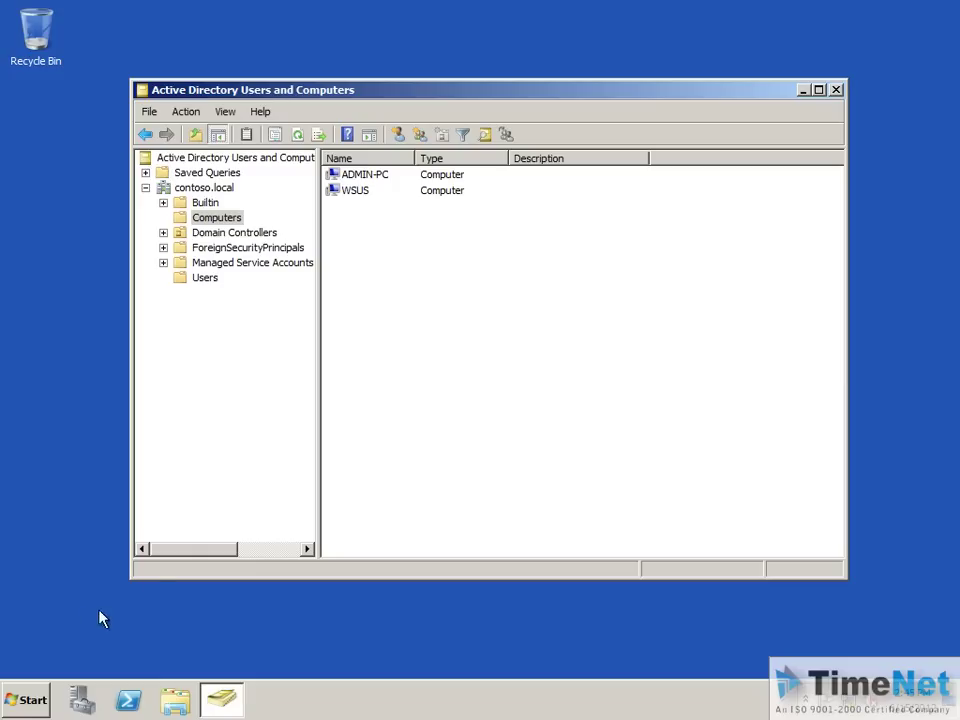
# Step: Open DNS Manager and expand the Reverse Lookup Zones and Cached Lookups of the server WINSVR1
pyautogui.click(22, 702)
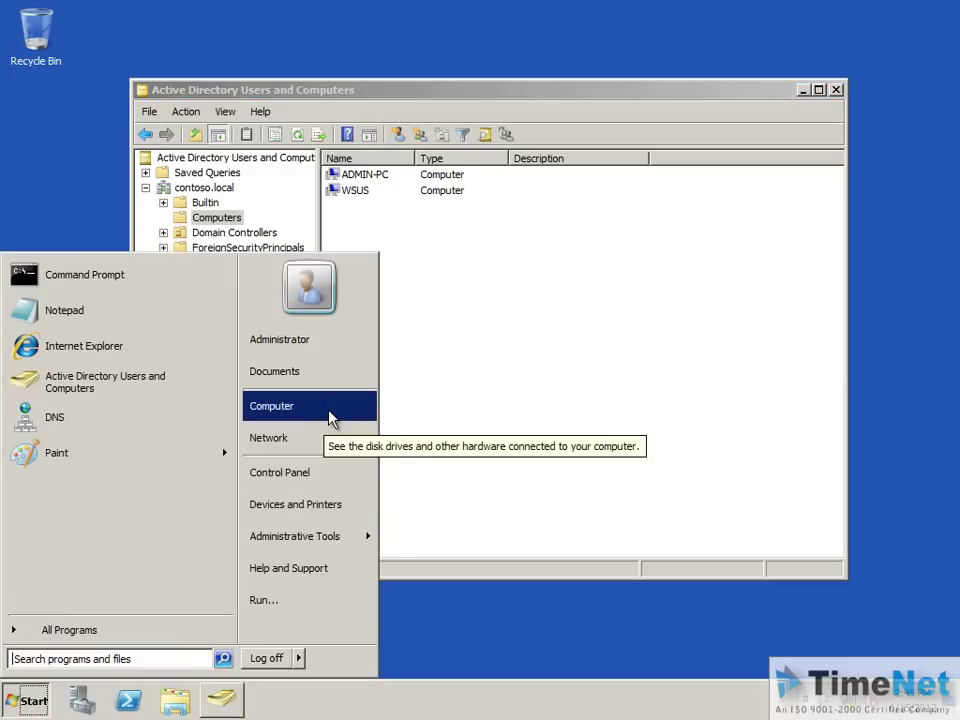
pyautogui.click(190, 420)
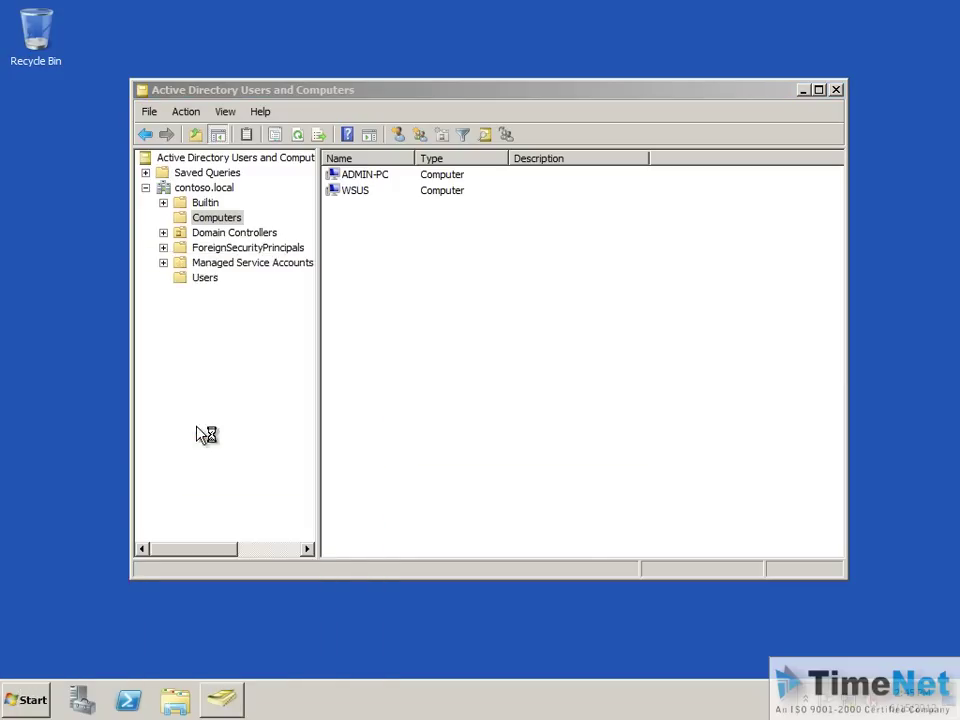
pyautogui.click(76, 199)
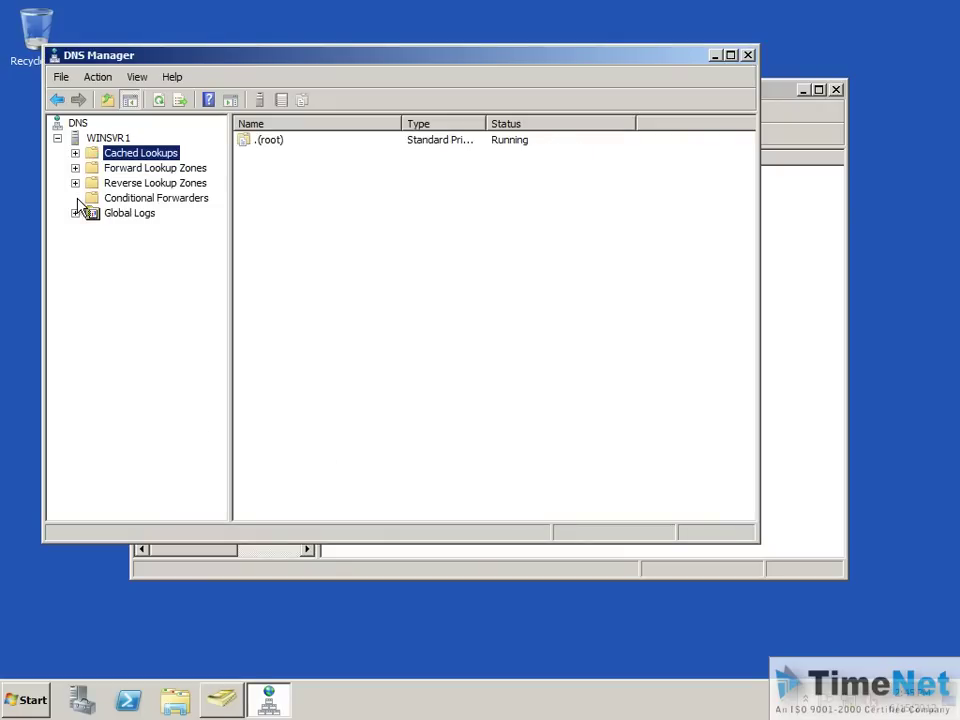
pyautogui.click(75, 183)
pyautogui.click(74, 155)
pyautogui.click(75, 153)
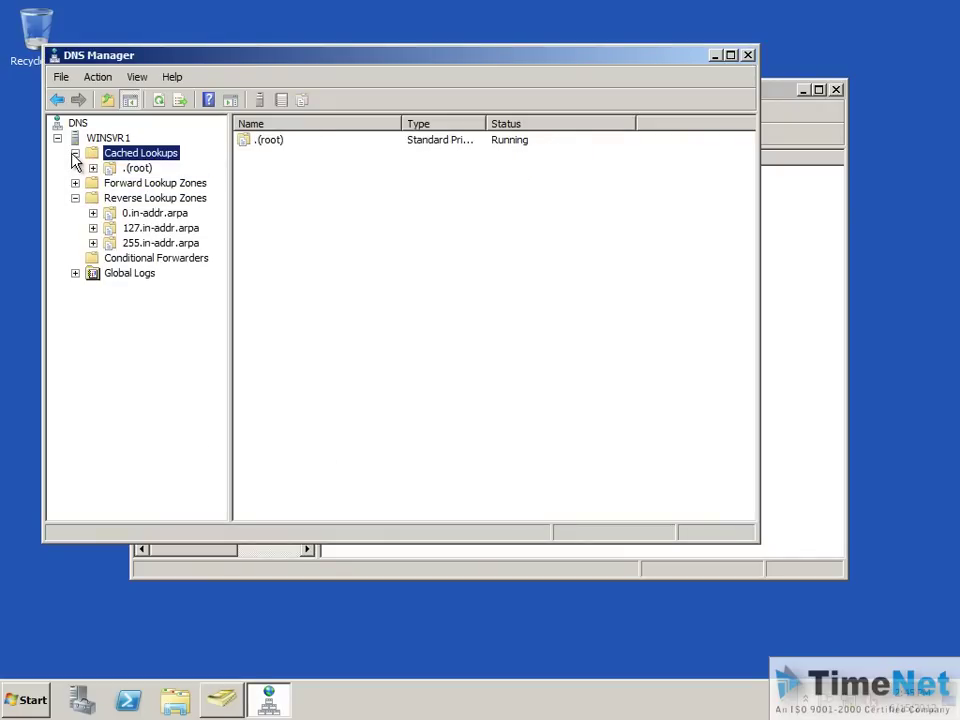
# Step: Examine the cached com lookups under the root and select the microsoft and windowsupdate entries
pyautogui.click(93, 168)
pyautogui.click(149, 198)
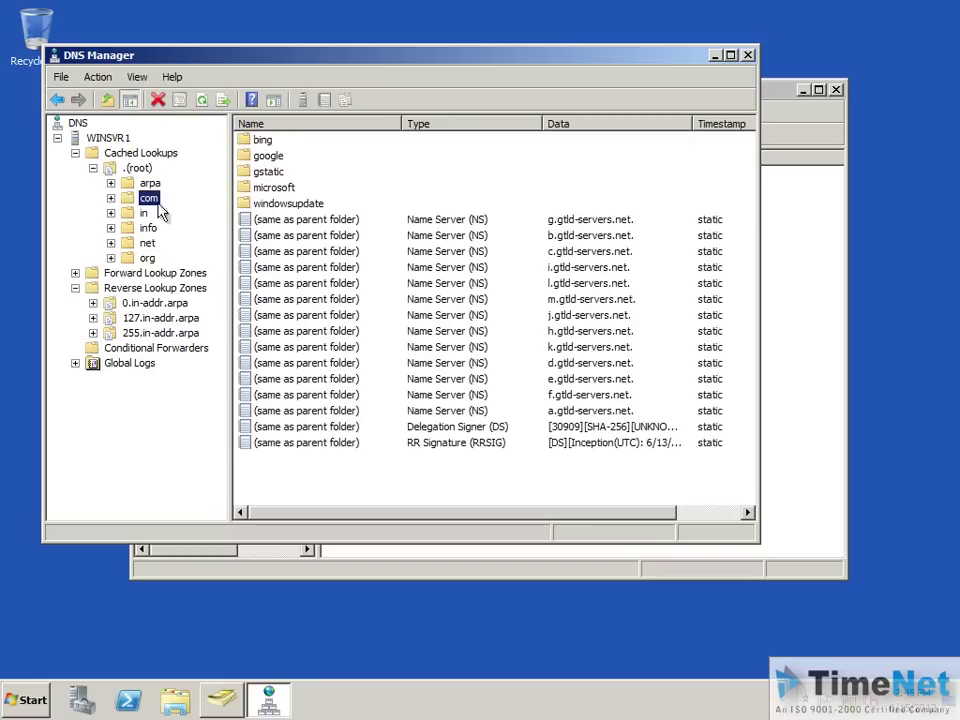
pyautogui.click(267, 192)
pyautogui.click(288, 204)
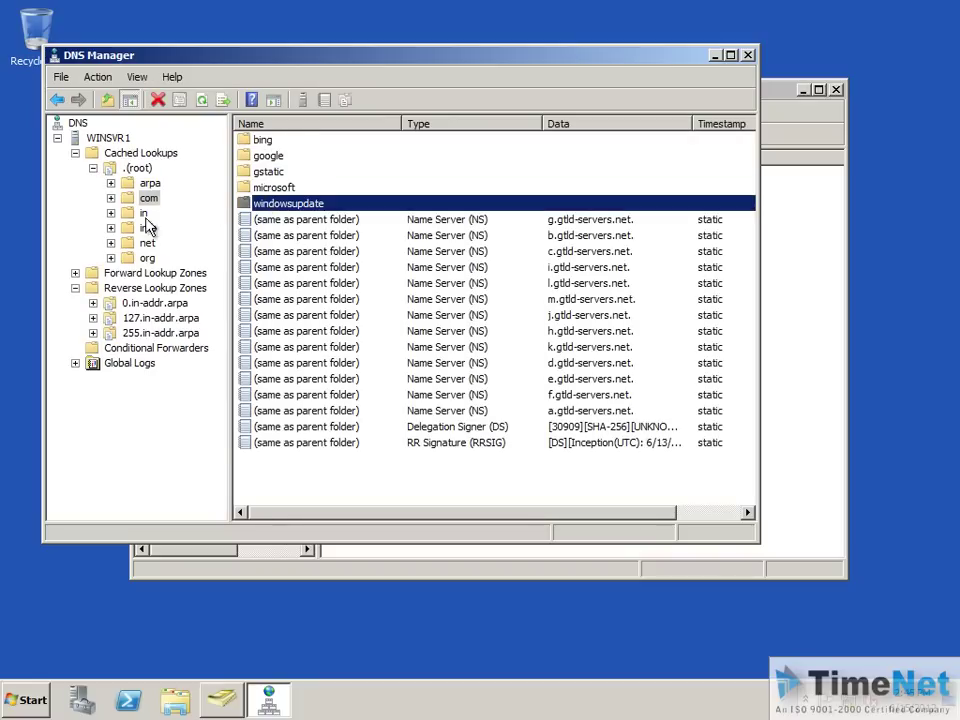
pyautogui.rightClick(108, 138)
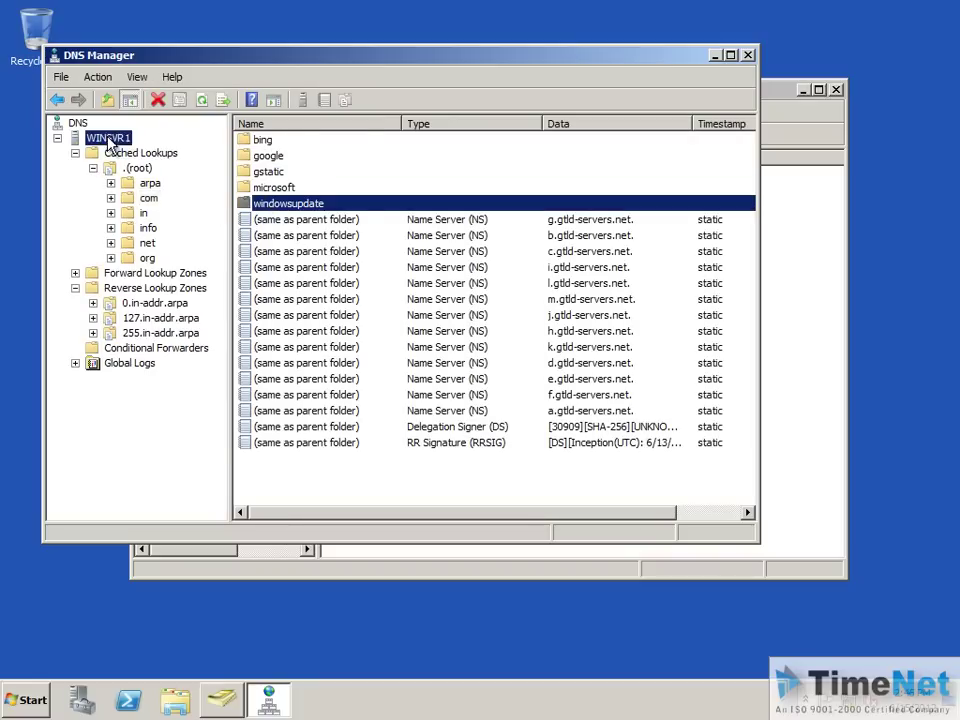
pyautogui.click(140, 147)
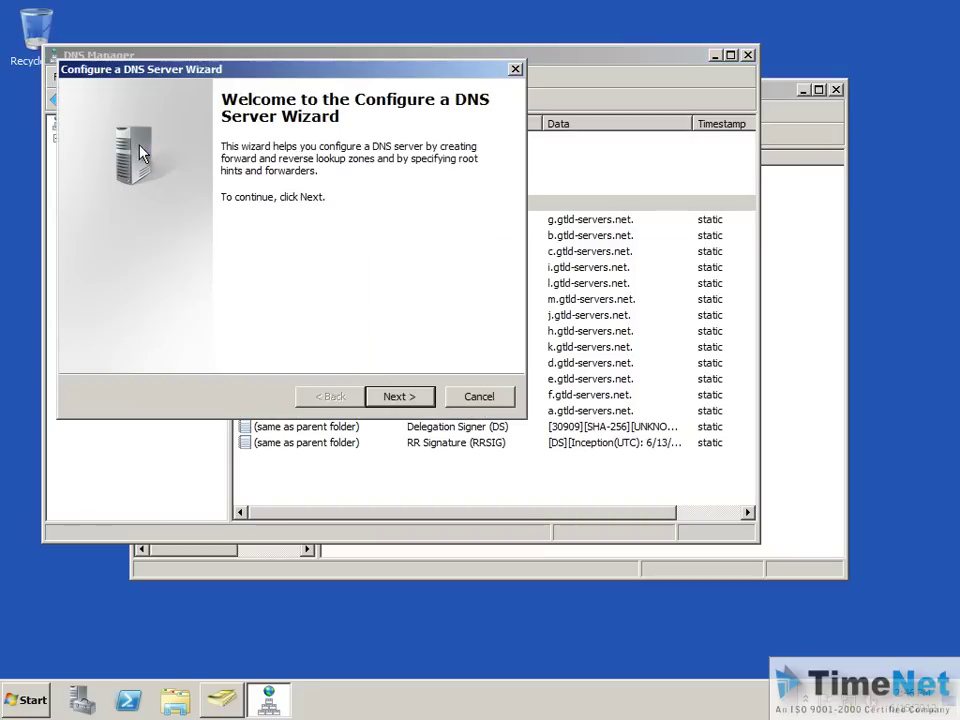
pyautogui.click(398, 395)
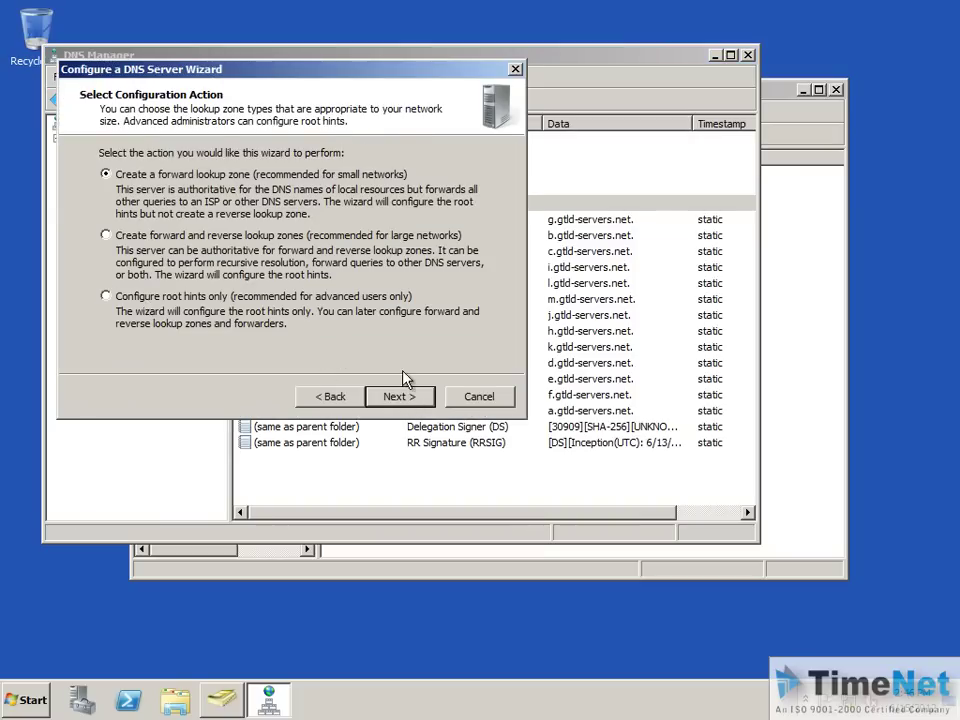
pyautogui.click(495, 404)
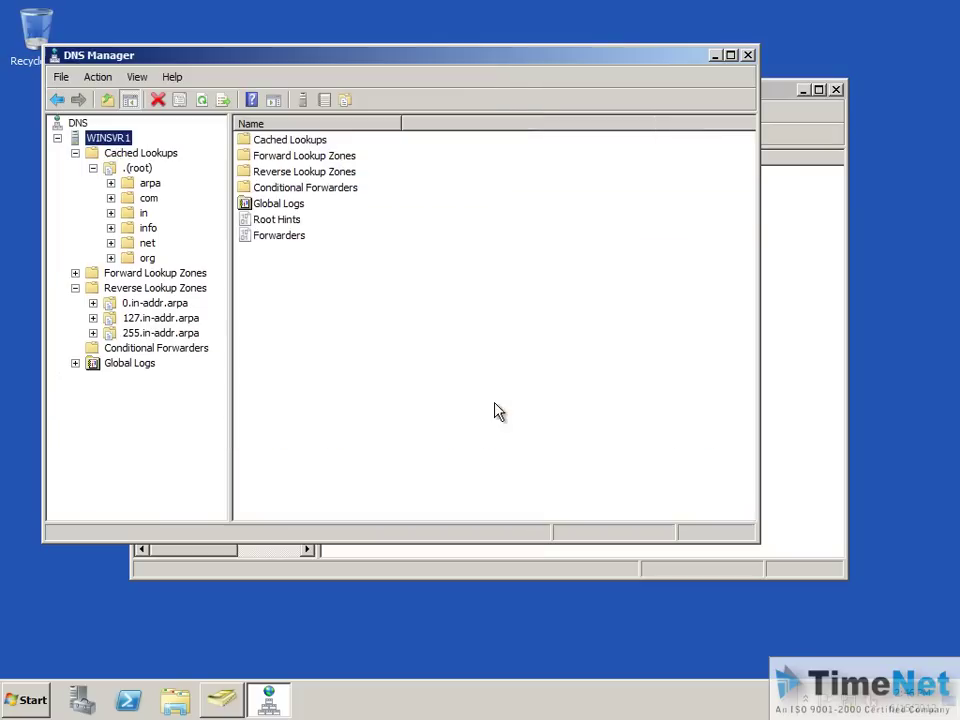
# Step: Close DNS Manager and Active Directory Users and Computers
pyautogui.click(748, 55)
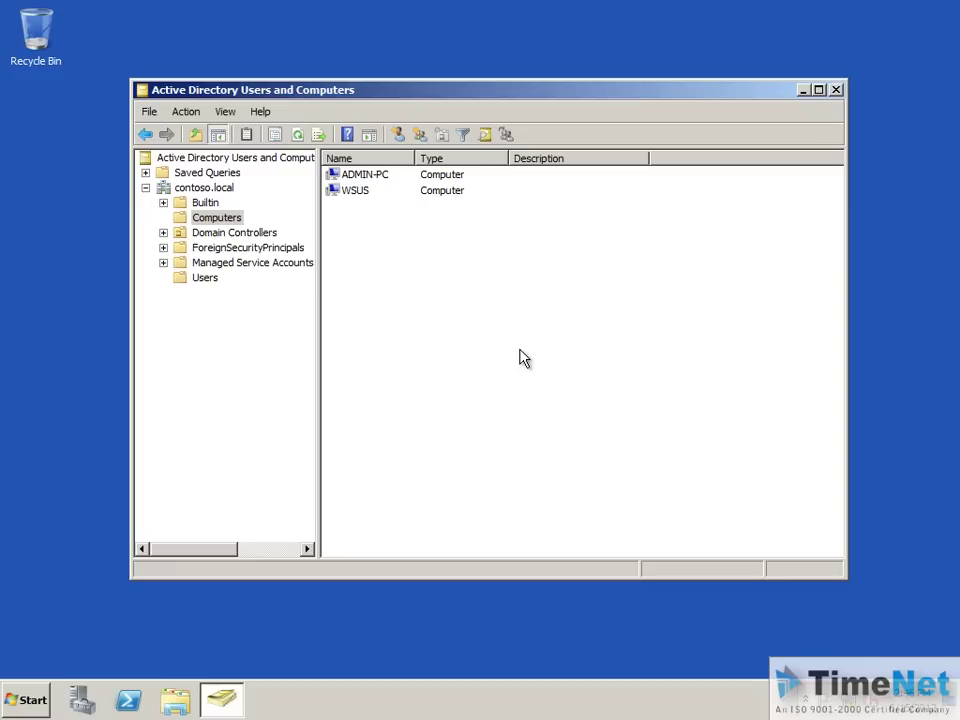
pyautogui.click(837, 91)
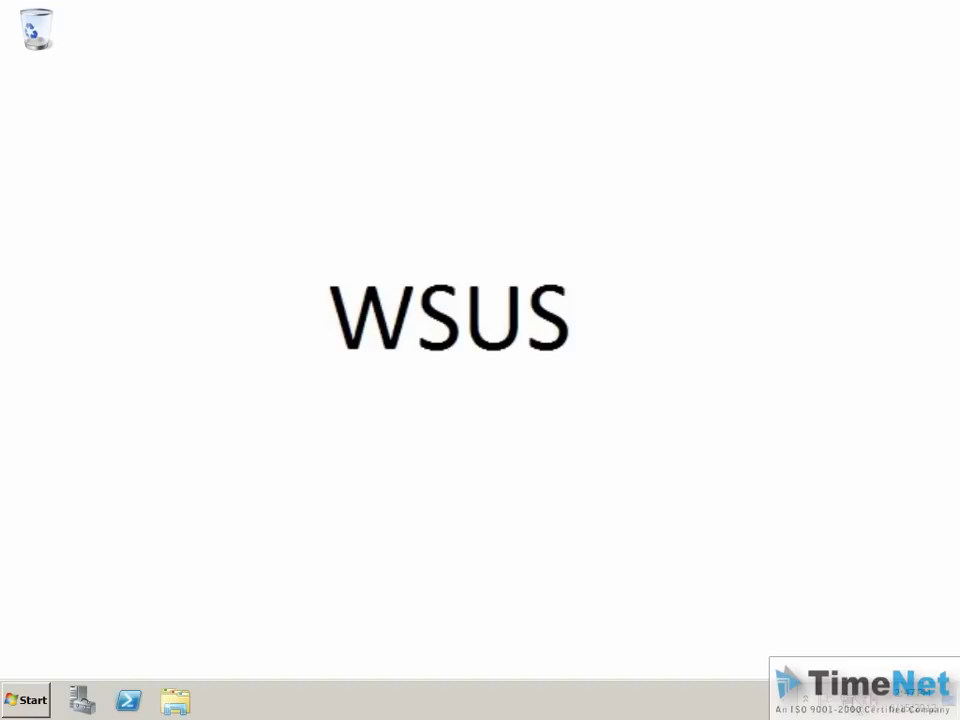
# Step: On the WSUS server, test the internet connection by running "ping google.com" in an elevated Command Prompt, and close it
pyautogui.click(845, 700)
pyautogui.click(311, 572)
pyautogui.click(26, 702)
pyautogui.rightClick(126, 280)
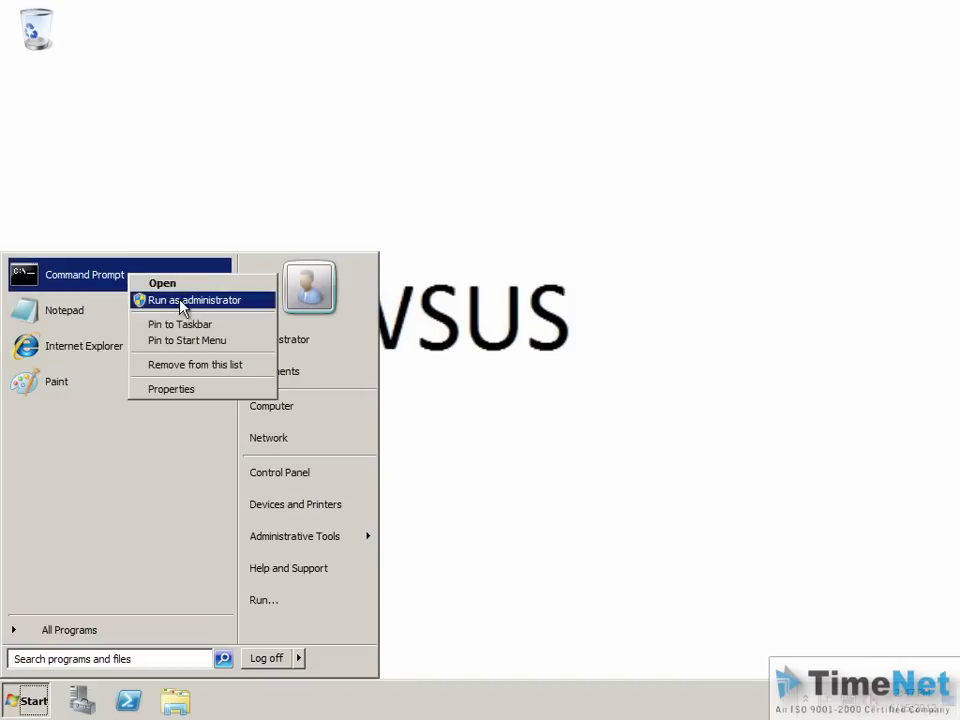
pyautogui.click(141, 301)
pyautogui.write('pi')
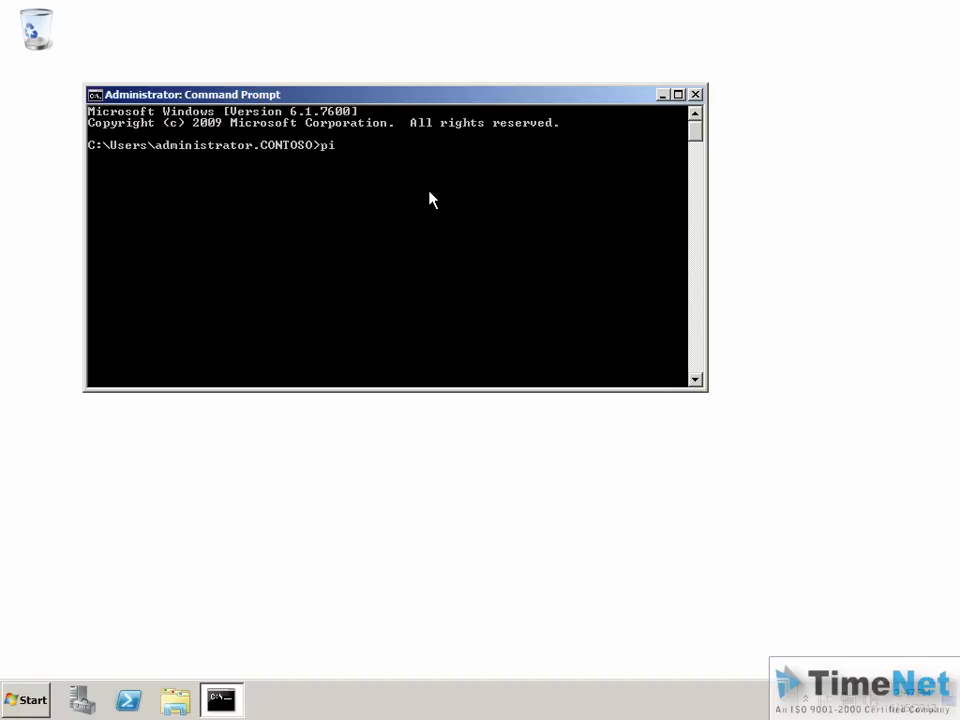
pyautogui.write('ng google.com')
pyautogui.press('Return')
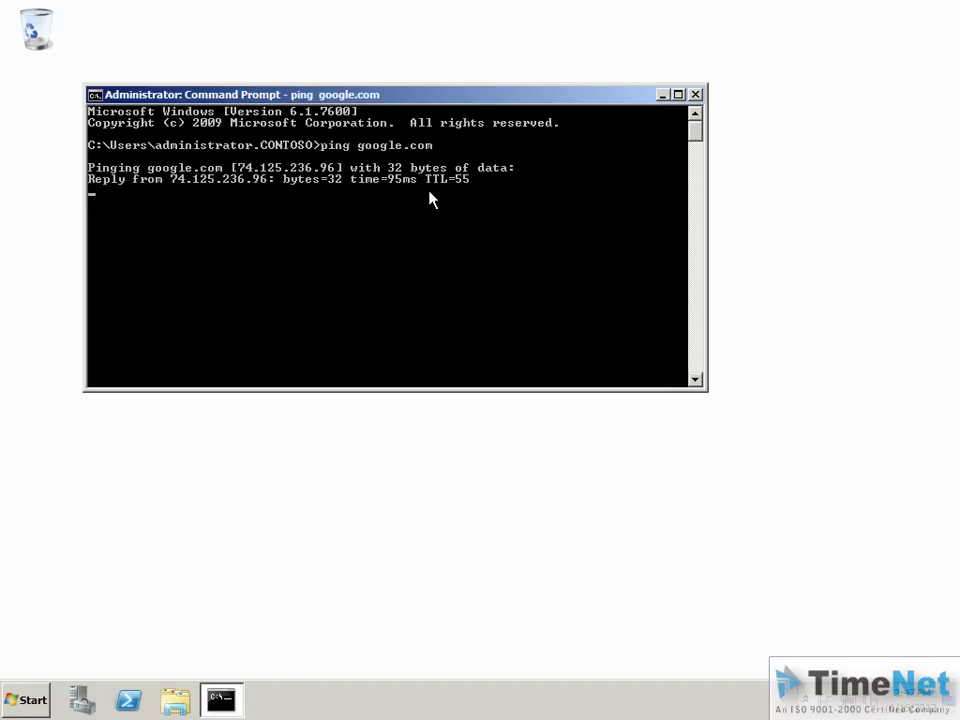
pyautogui.click(699, 97)
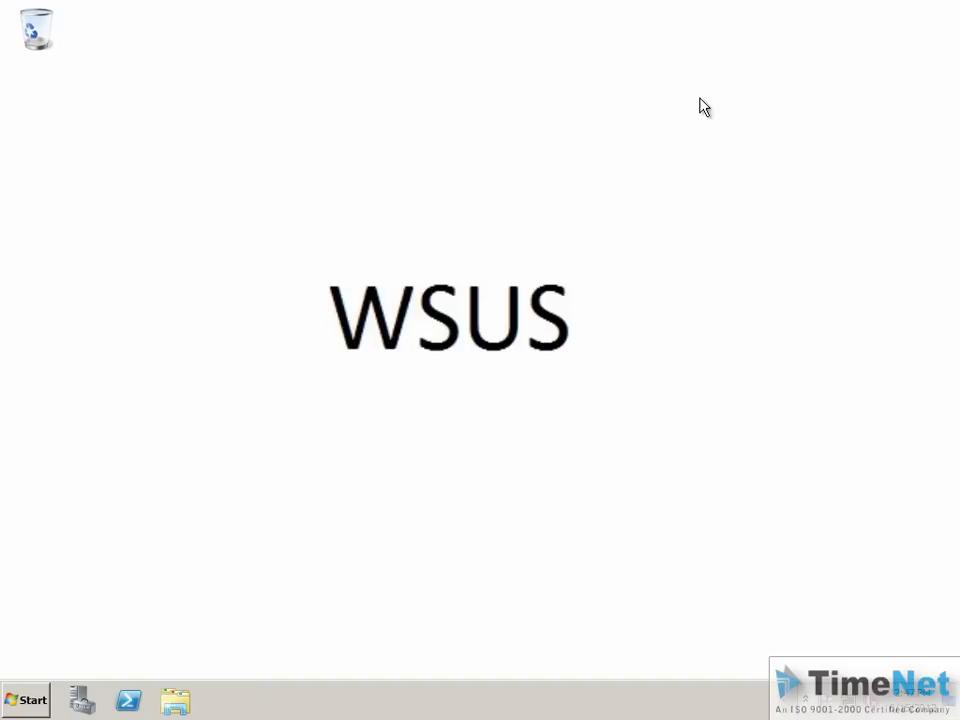
# Step: Open Server Manager and add the Windows Server Update Services role together with its required Web Server (IIS) role services
pyautogui.click(80, 700)
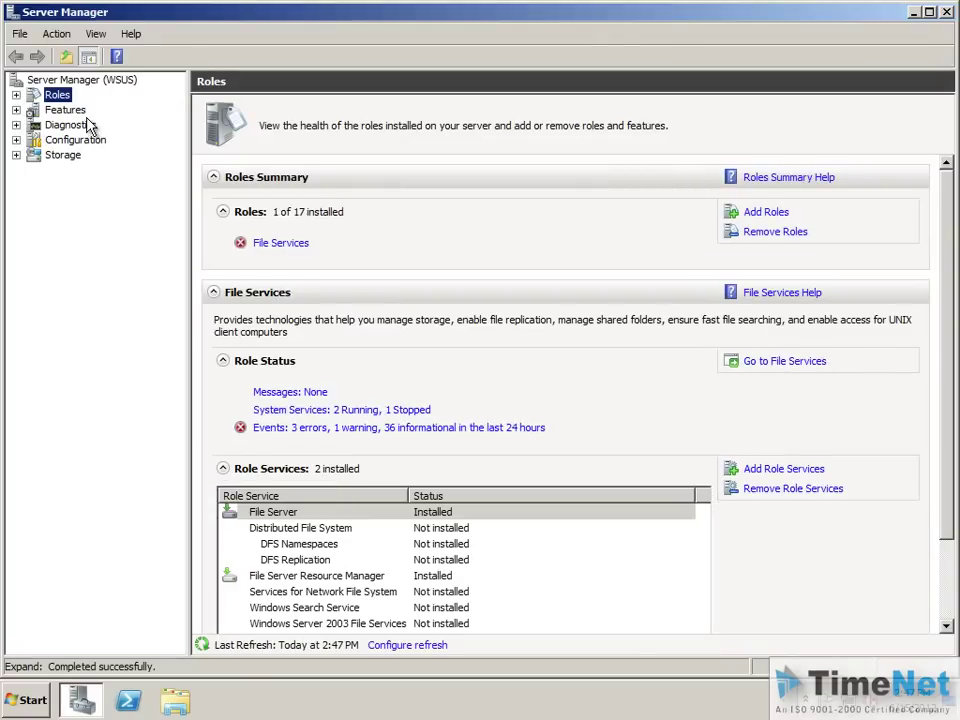
pyautogui.click(770, 213)
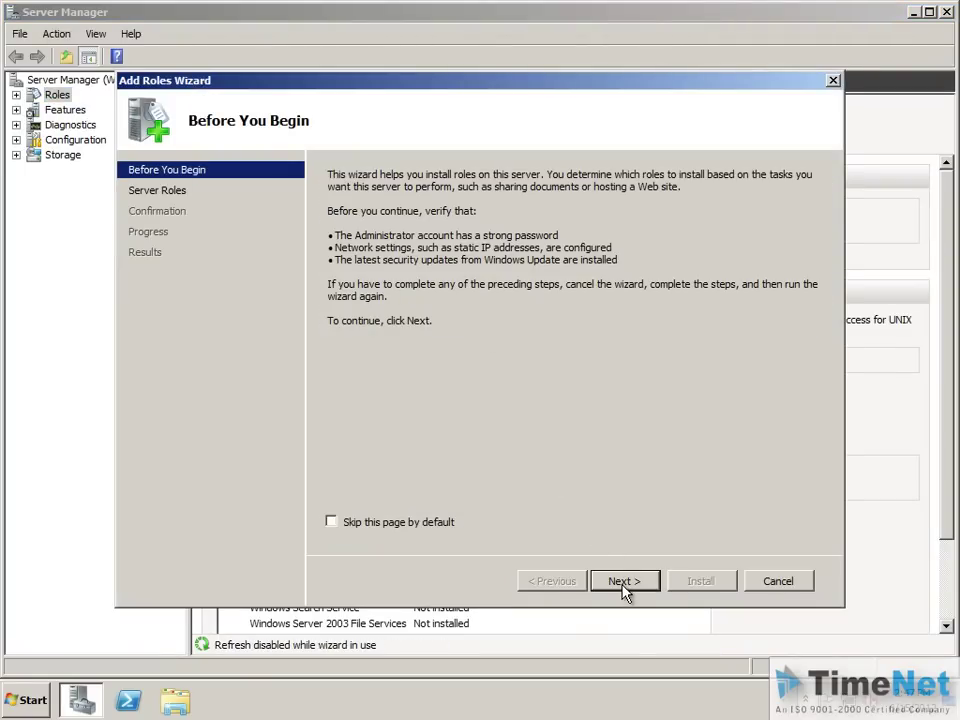
pyautogui.click(622, 581)
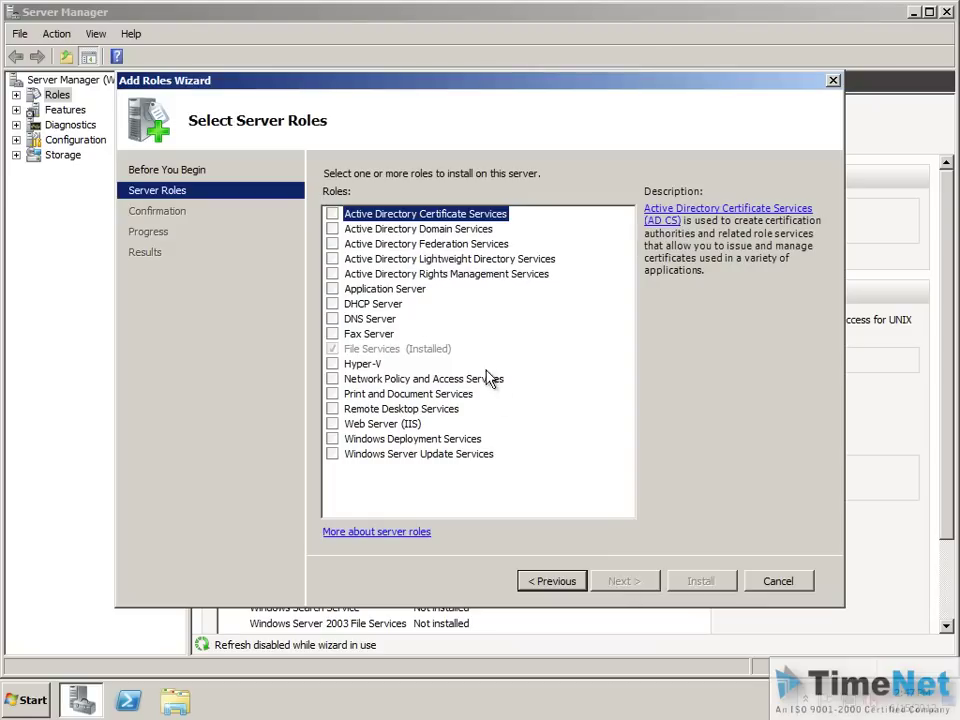
pyautogui.click(332, 453)
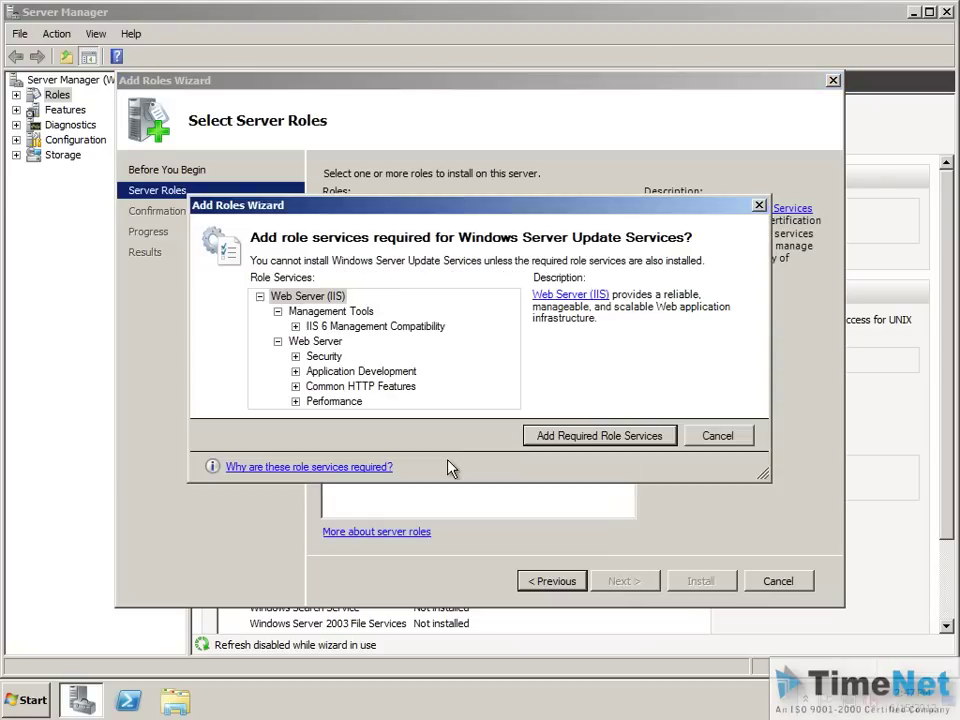
pyautogui.click(592, 437)
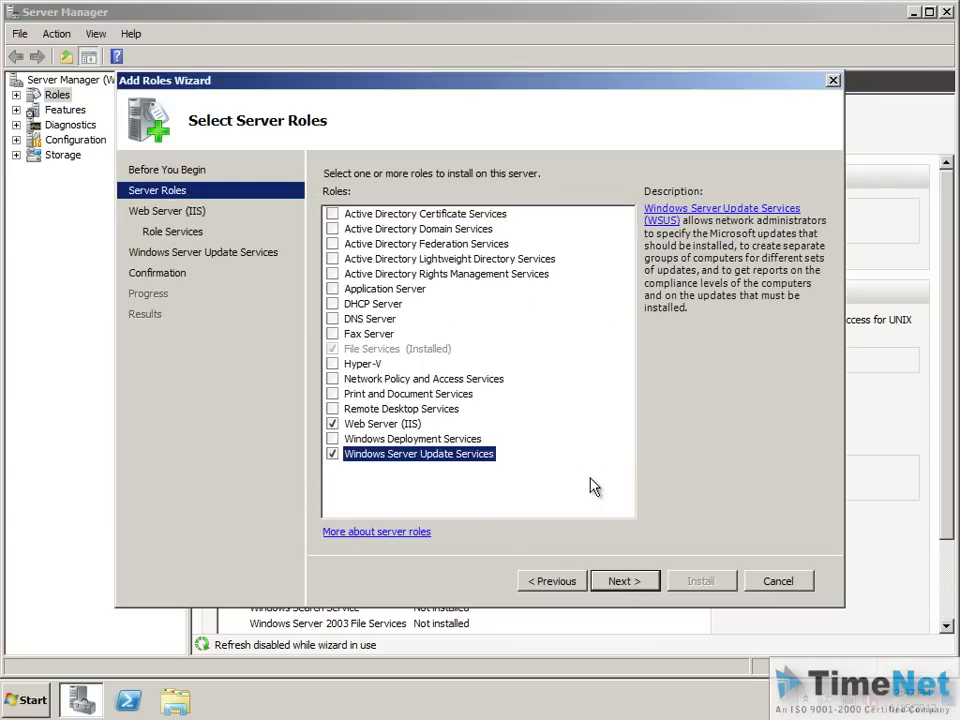
# Step: Keep the preselected IIS role services and start installing the Web Server (IIS) and Windows Server Update Services roles
pyautogui.click(630, 588)
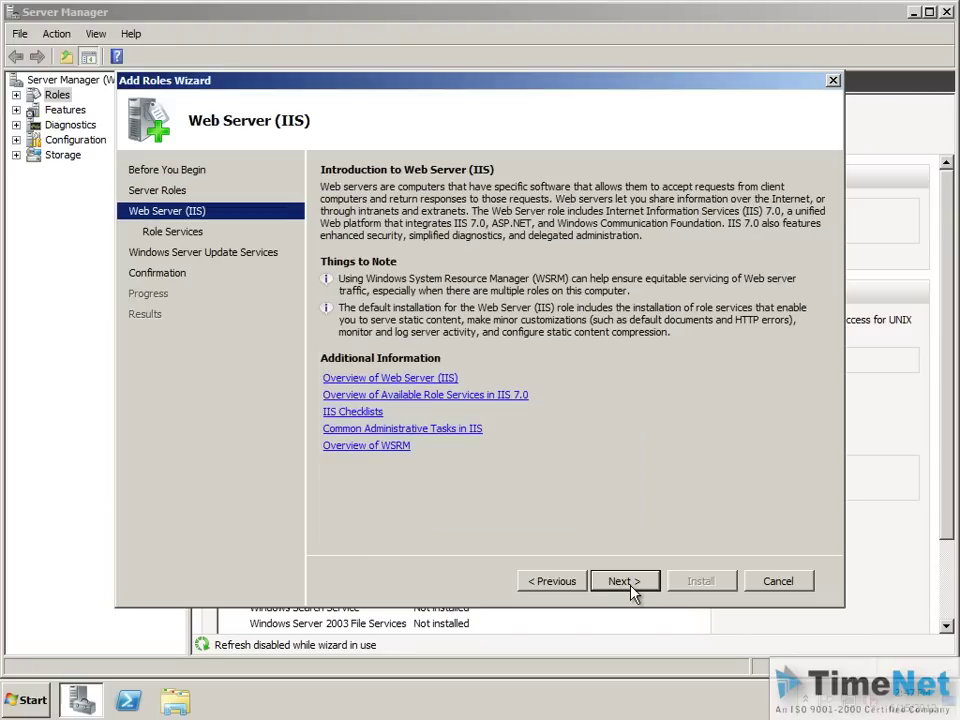
pyautogui.click(624, 582)
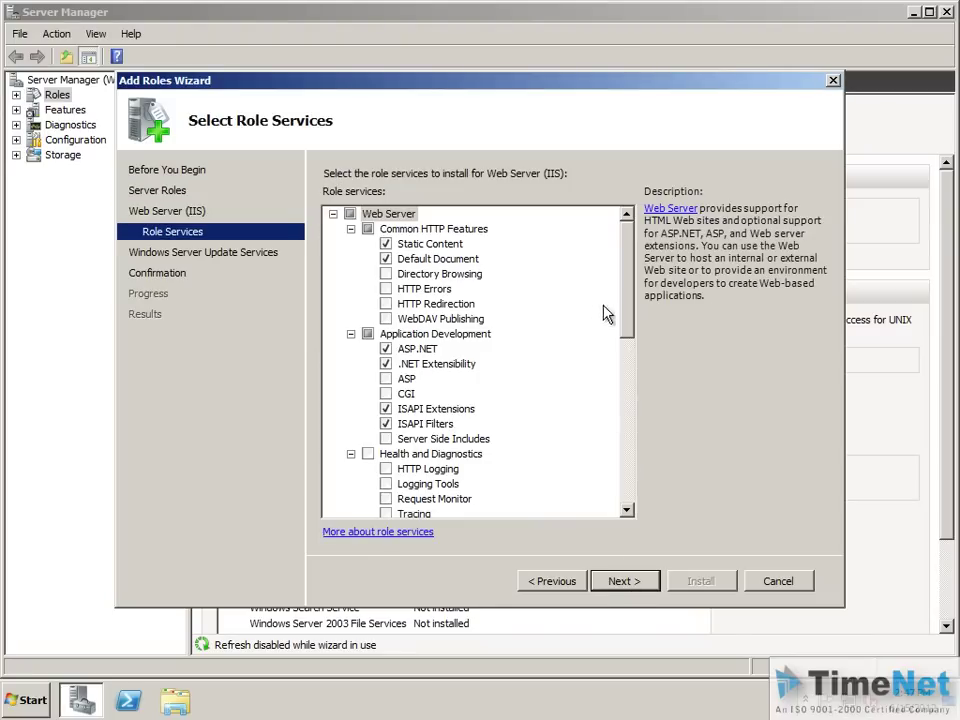
pyautogui.moveTo(630, 295)
pyautogui.mouseDown()
pyautogui.moveTo(628, 426)
pyautogui.moveTo(627, 283)
pyautogui.mouseUp()
pyautogui.click(629, 587)
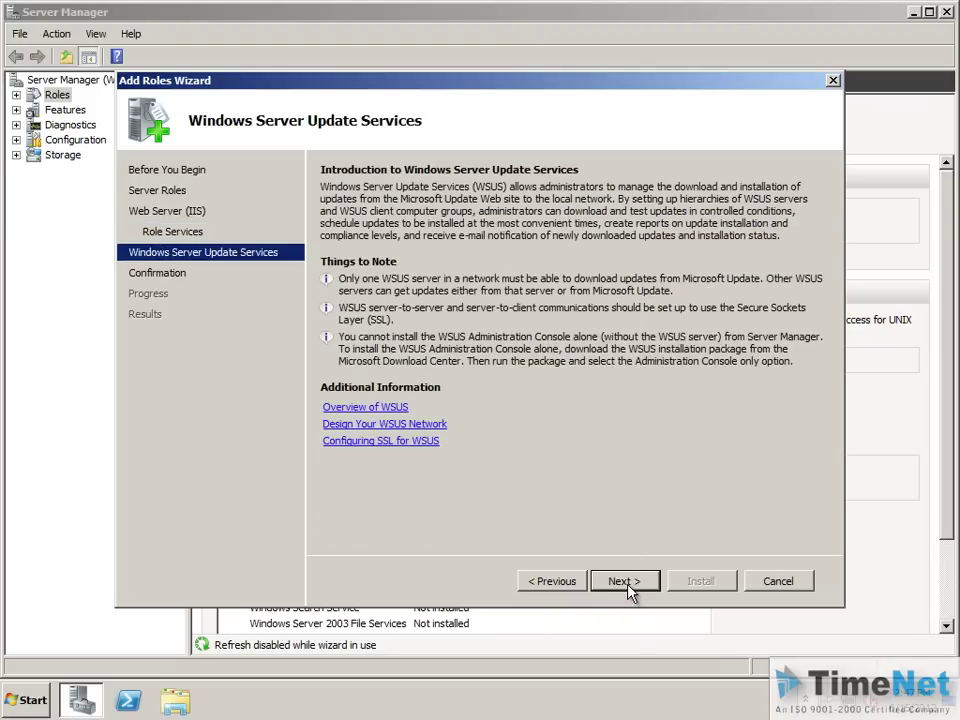
pyautogui.click(629, 588)
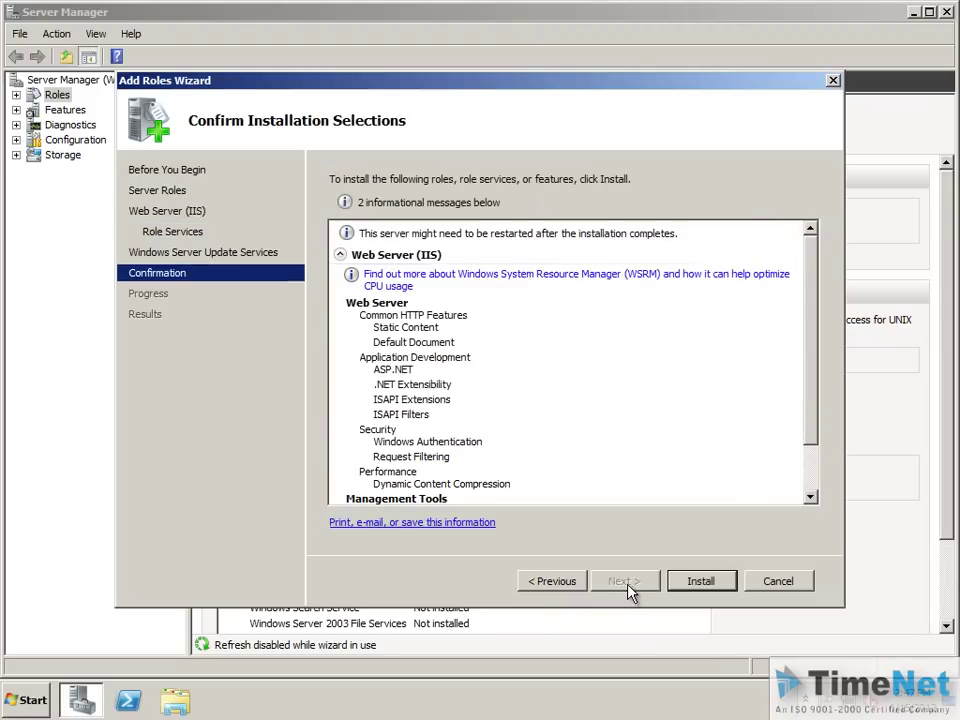
pyautogui.click(700, 584)
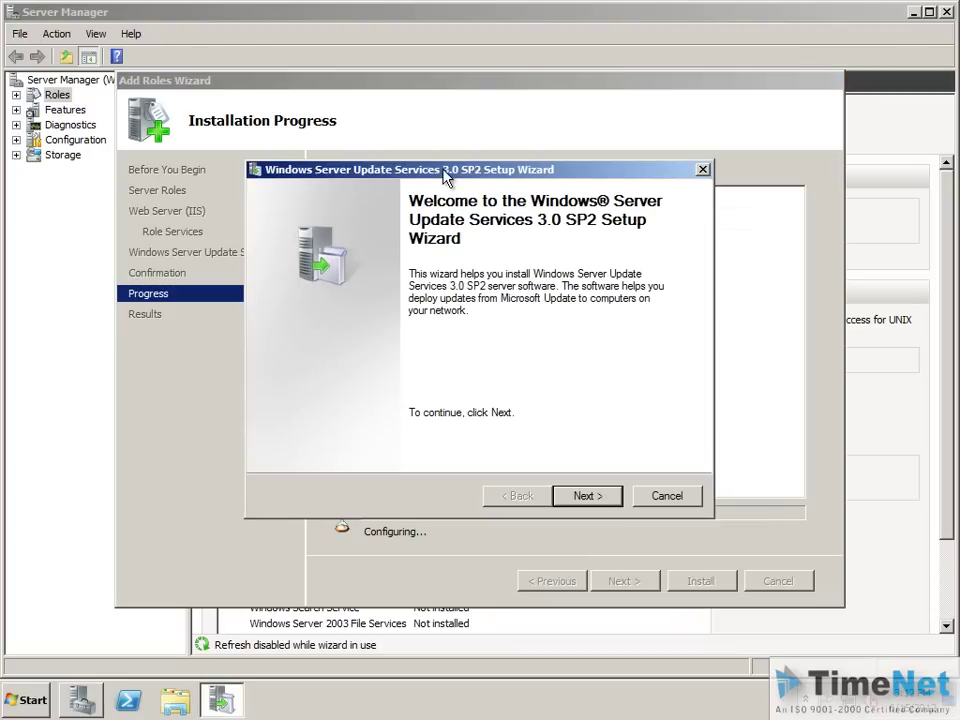
# Step: Start the WSUS 3.0 SP2 setup, accept the license agreement and continue without Microsoft Report Viewer 2008 Redistributable
pyautogui.moveTo(444, 175); pyautogui.dragTo(210, 198)
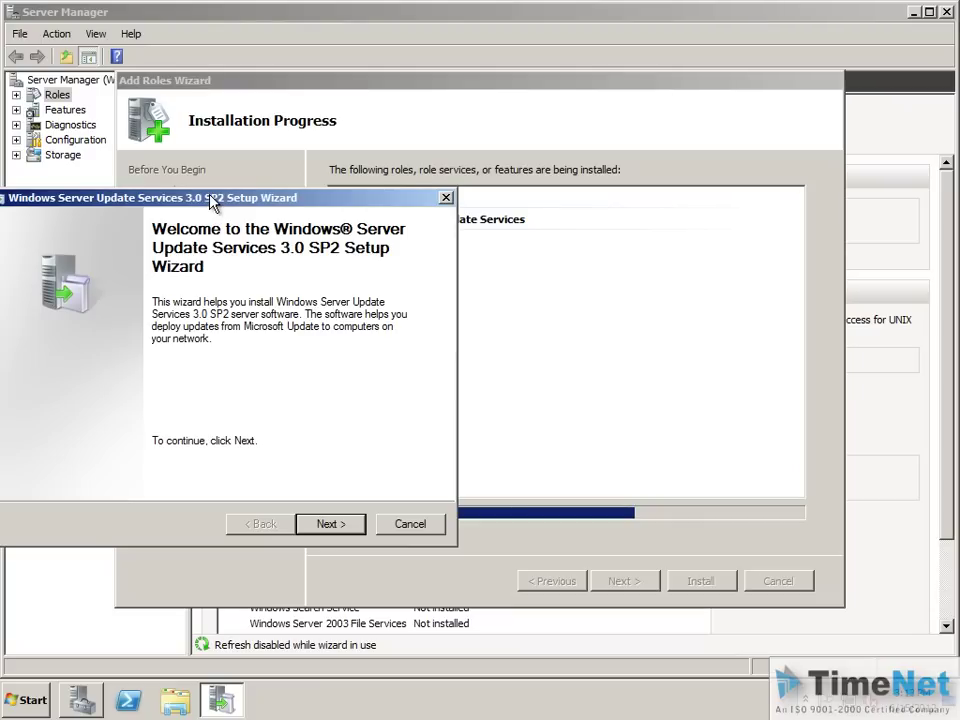
pyautogui.moveTo(210, 198); pyautogui.dragTo(462, 166)
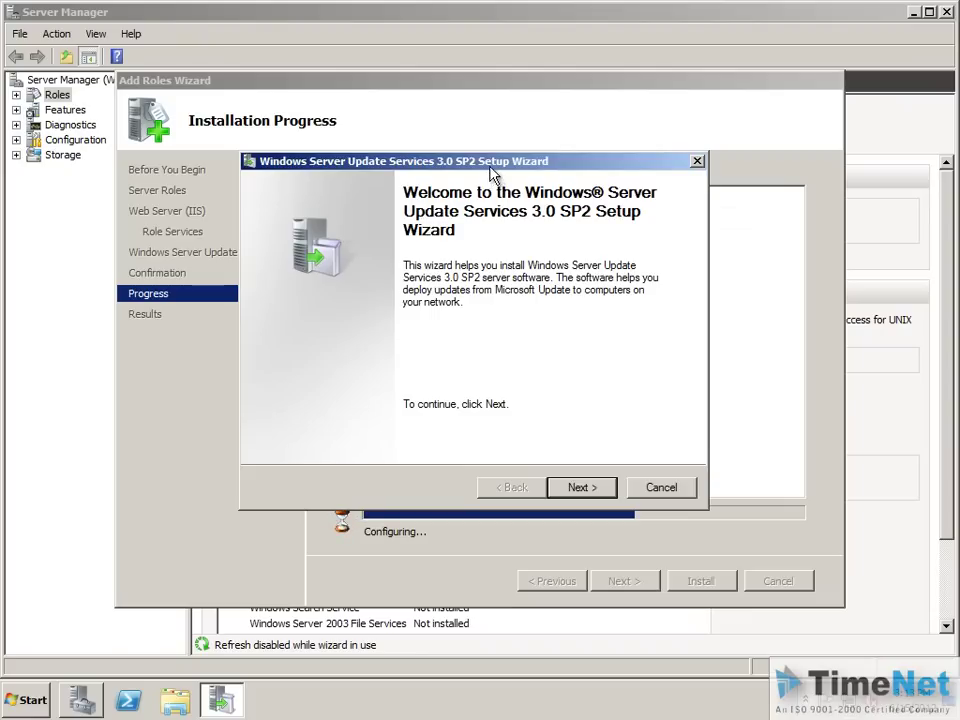
pyautogui.moveTo(553, 159); pyautogui.dragTo(552, 147)
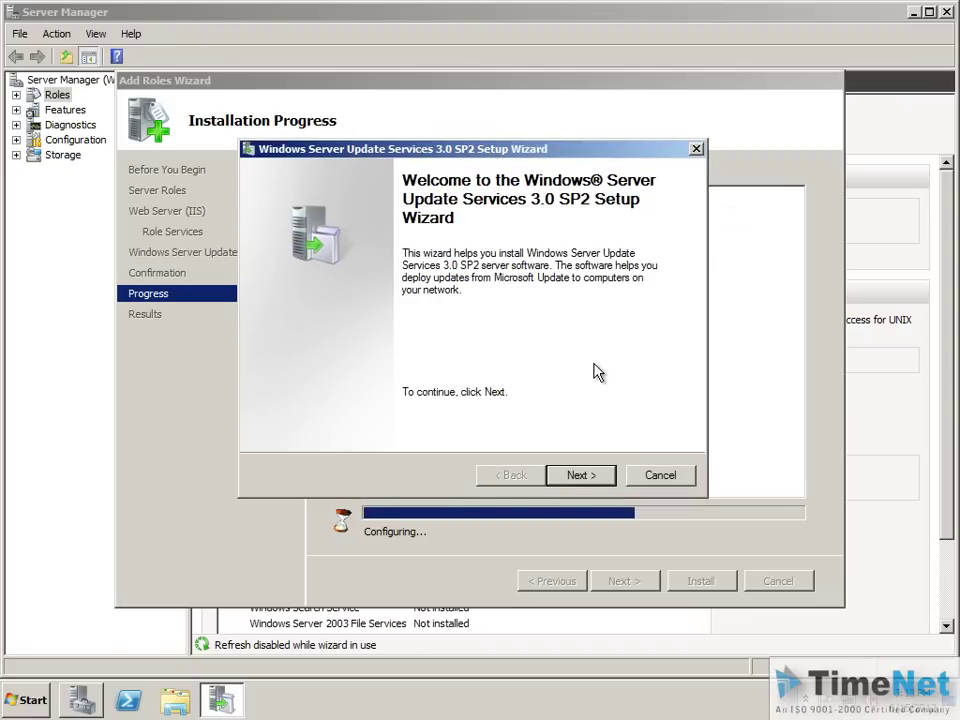
pyautogui.click(580, 476)
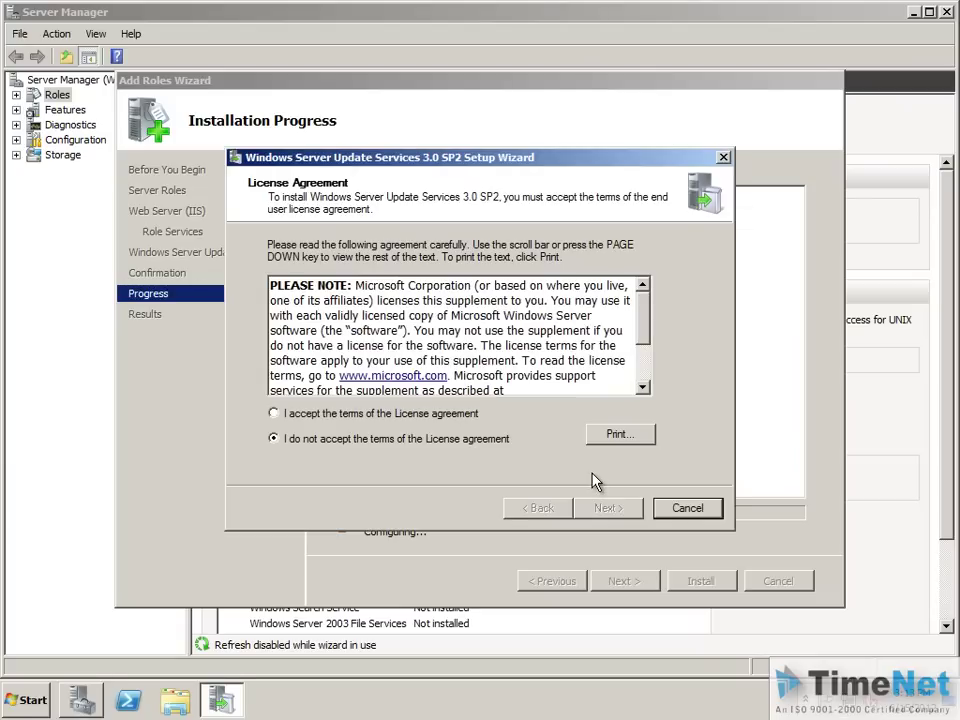
pyautogui.click(330, 415)
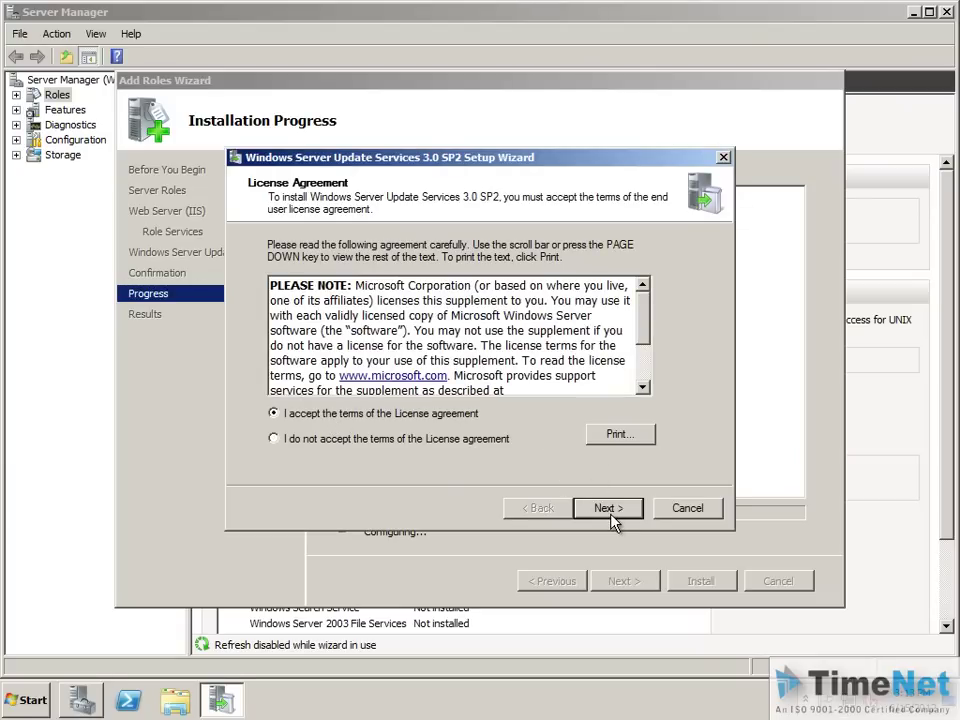
pyautogui.click(611, 516)
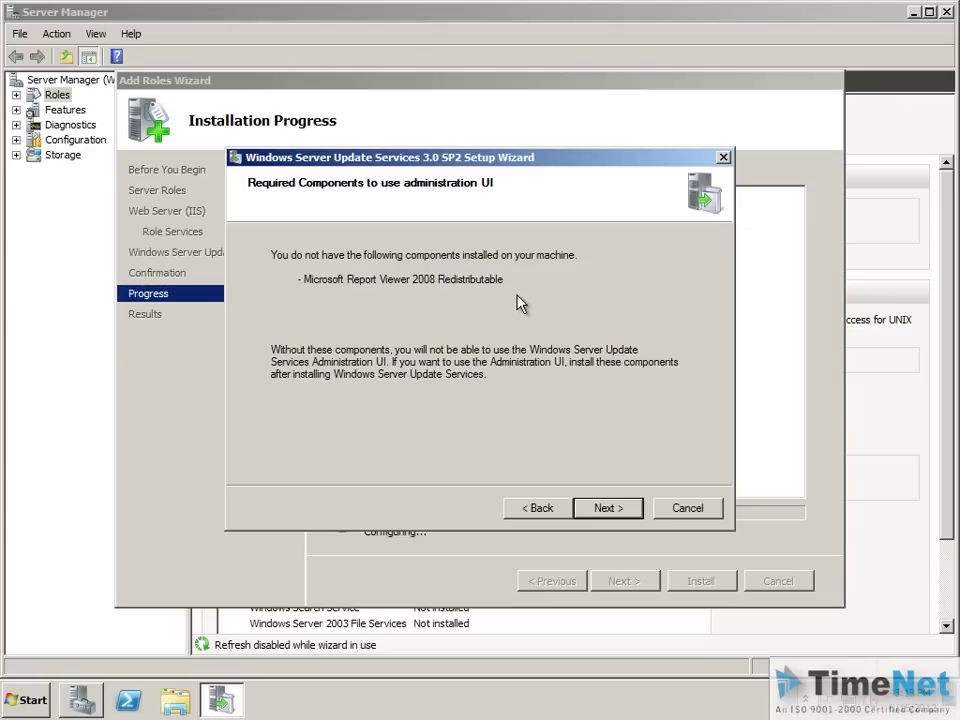
pyautogui.click(605, 510)
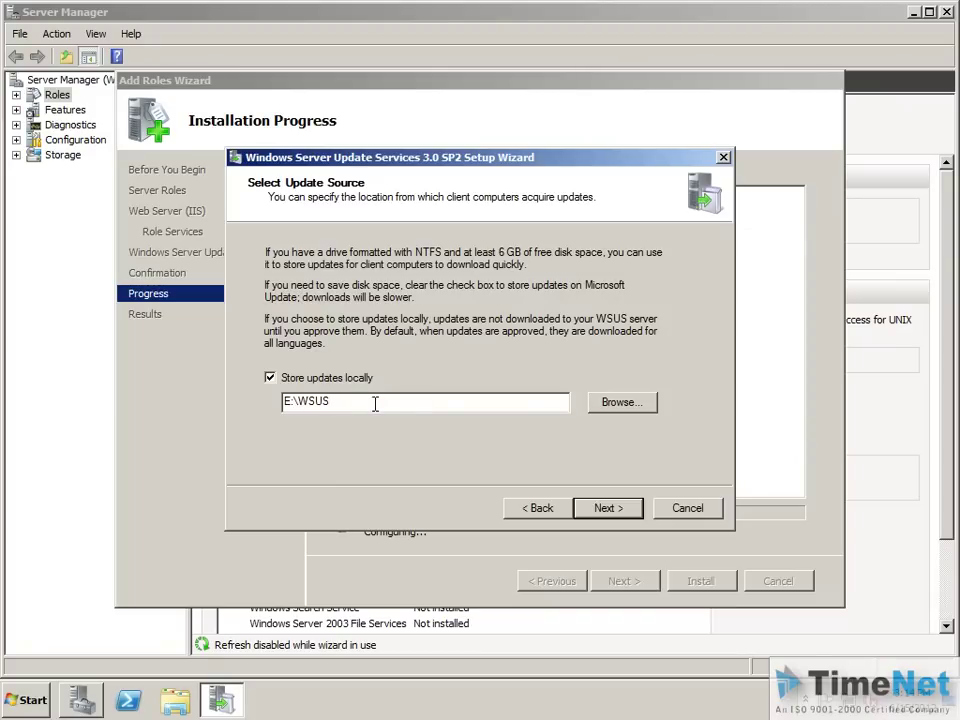
# Step: Complete the WSUS setup with local updates and the Windows Internal Database in E:\WSUS, using the existing IIS Default Web site
pyautogui.click(605, 507)
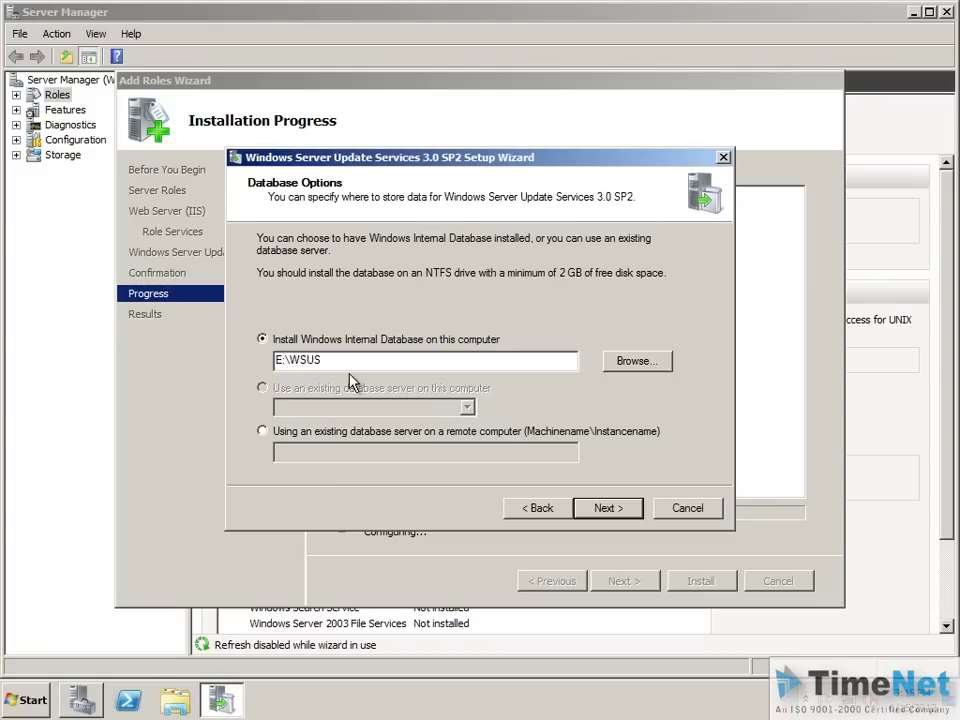
pyautogui.click(608, 509)
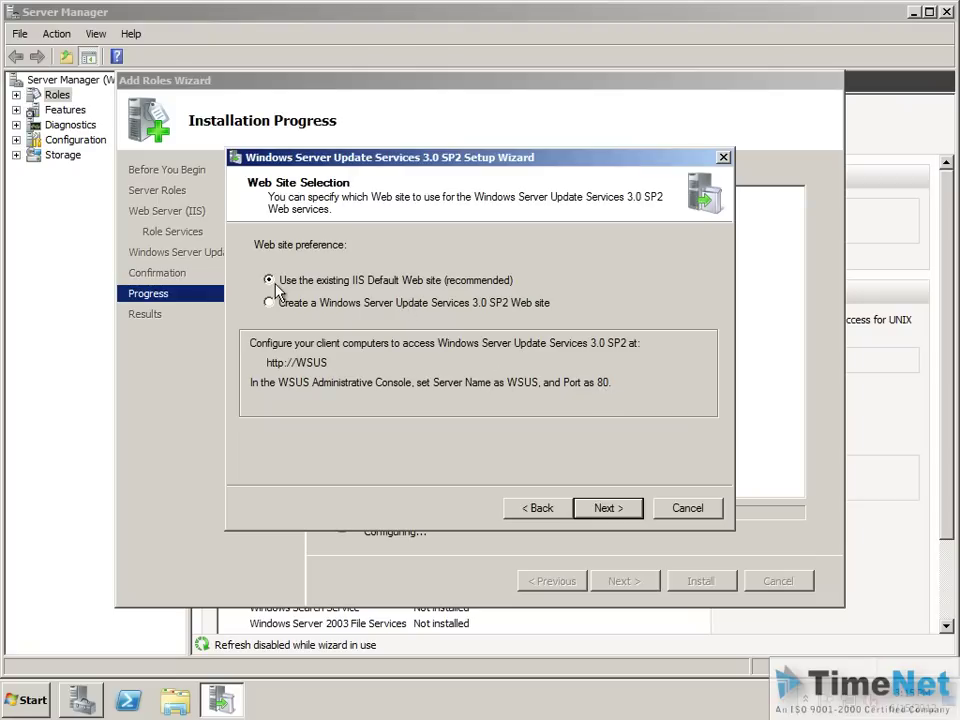
pyautogui.click(612, 510)
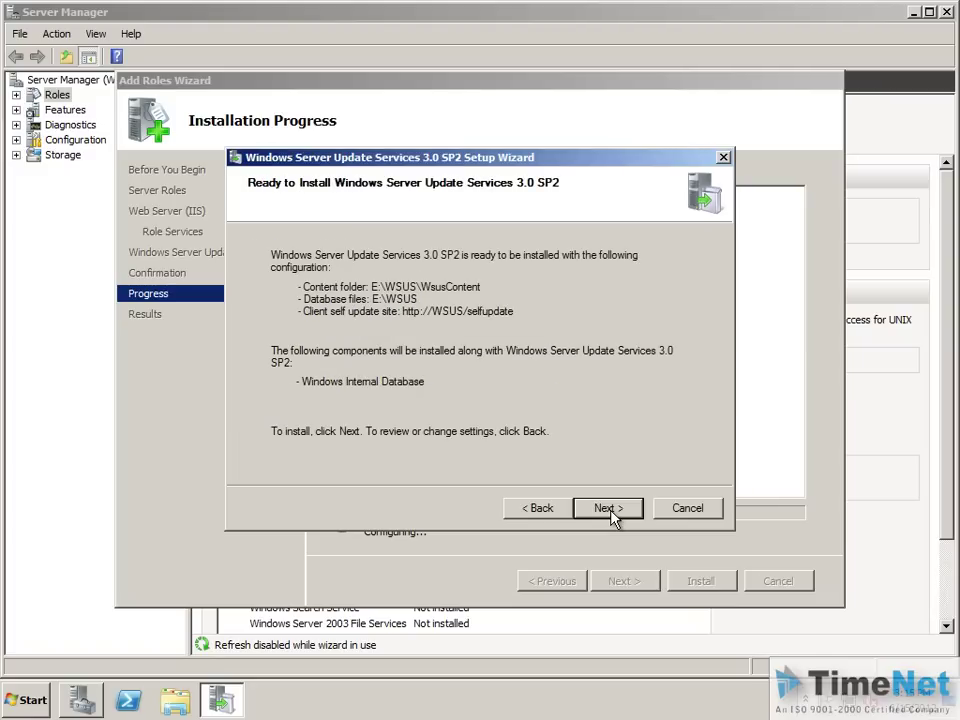
pyautogui.click(604, 510)
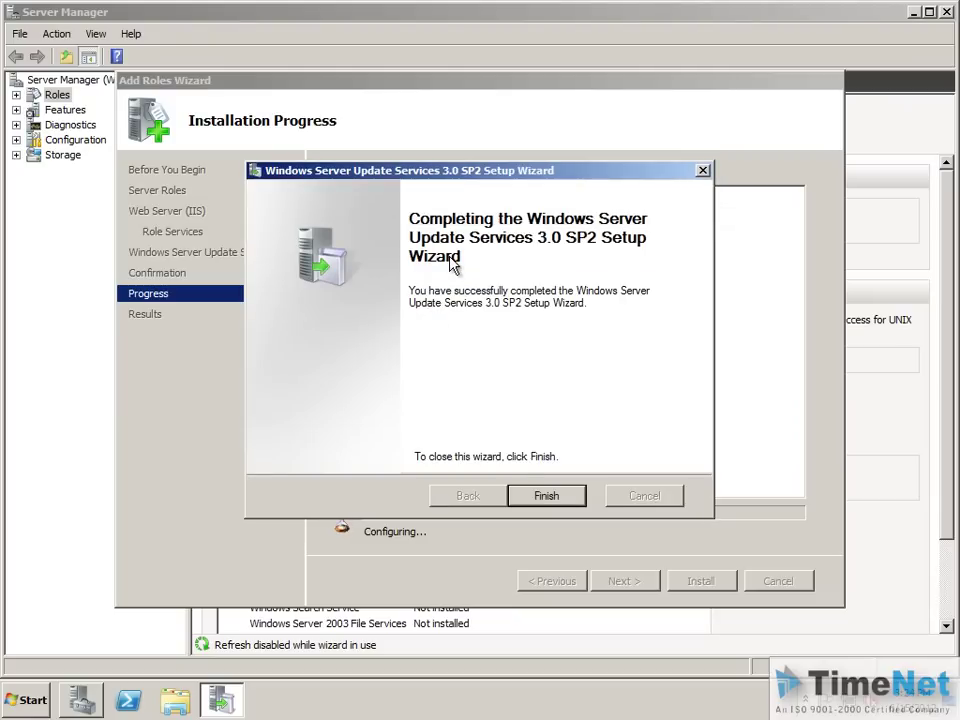
pyautogui.click(545, 496)
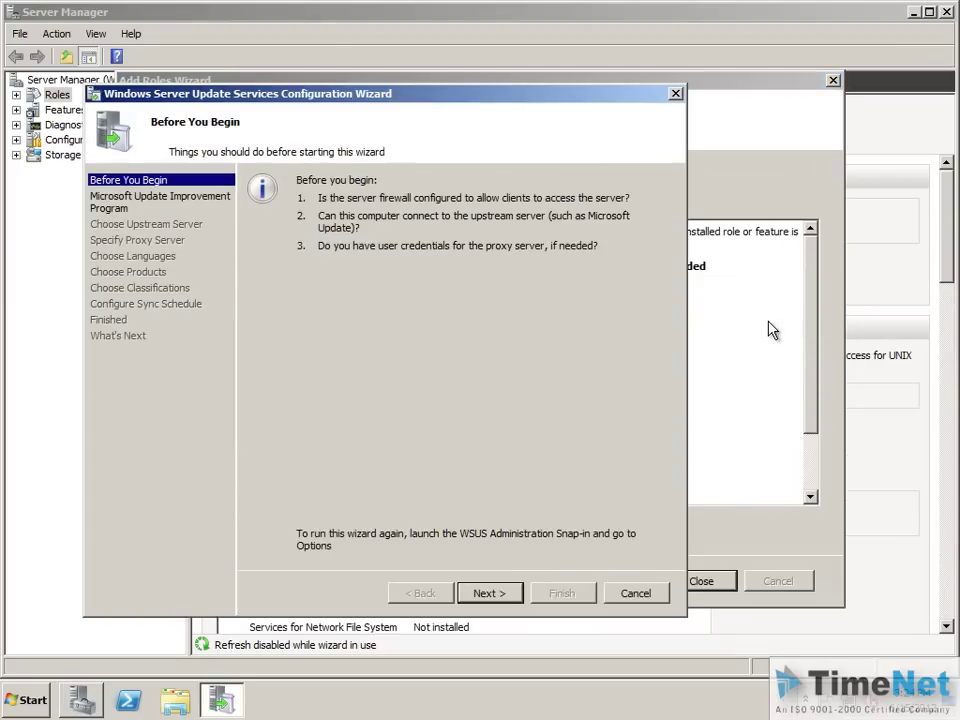
# Step: Review the role installation results and close the Add Roles Wizard
pyautogui.click(776, 405)
pyautogui.scroll(-1, 776, 405)
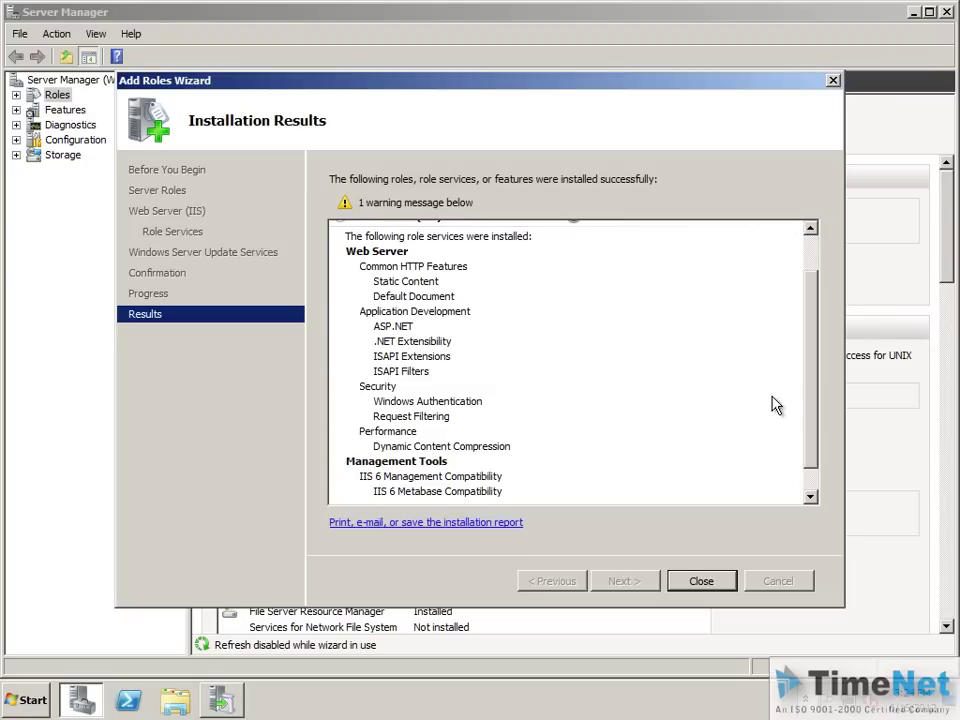
pyautogui.click(706, 580)
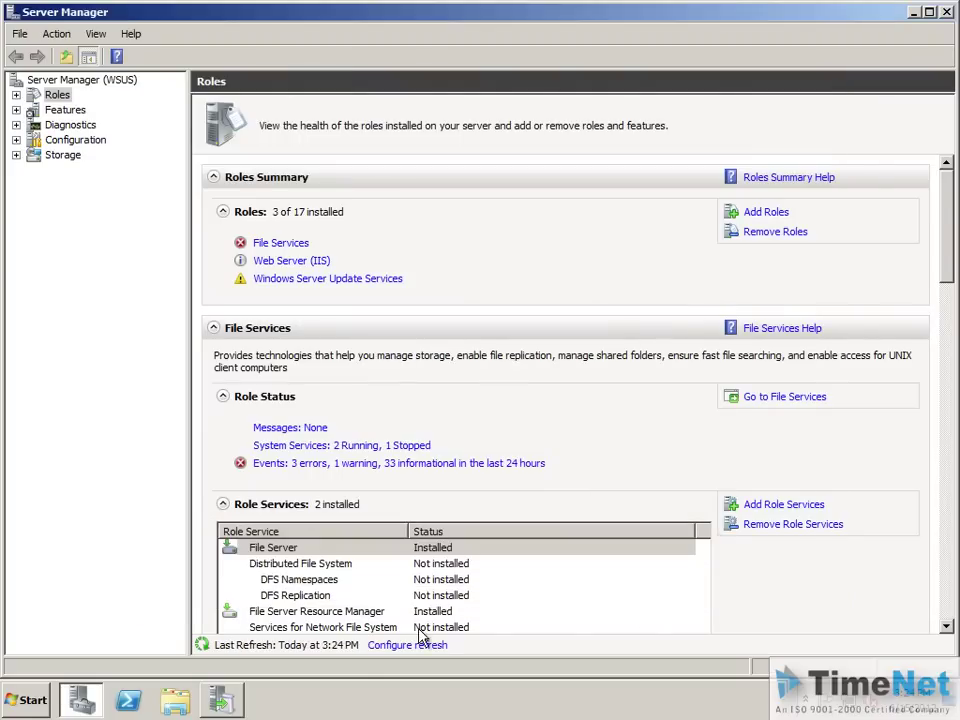
# Step: Return to the Windows Server Update Services Configuration Wizard and opt out of the Microsoft Update Improvement Program
pyautogui.click(222, 700)
pyautogui.moveTo(336, 96); pyautogui.dragTo(540, 103)
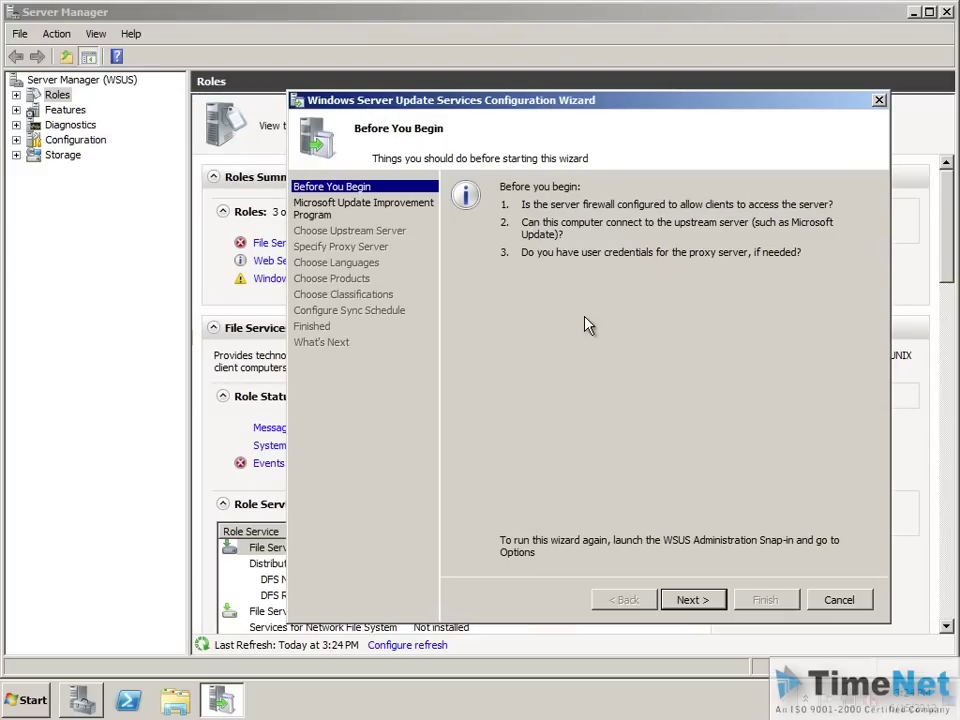
pyautogui.moveTo(546, 103); pyautogui.dragTo(452, 50)
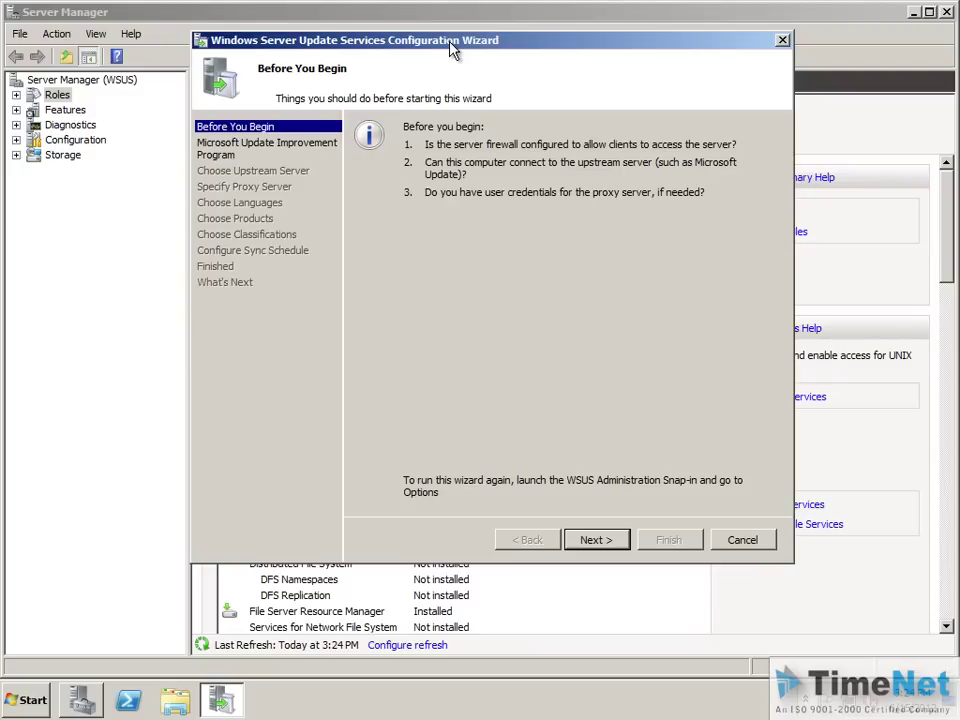
pyautogui.click(596, 547)
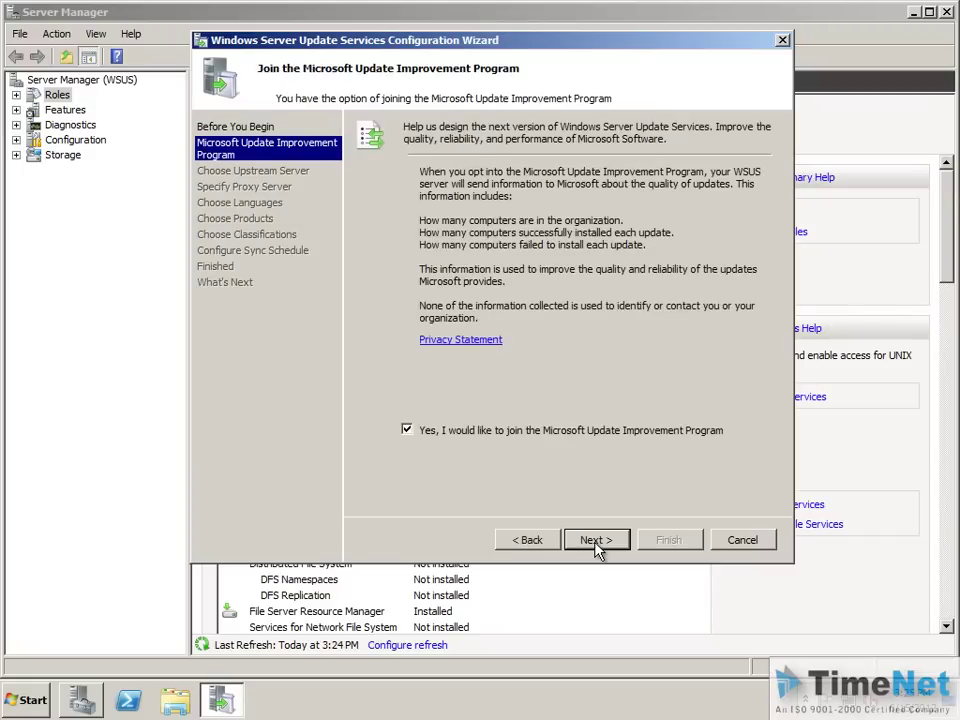
pyautogui.click(489, 433)
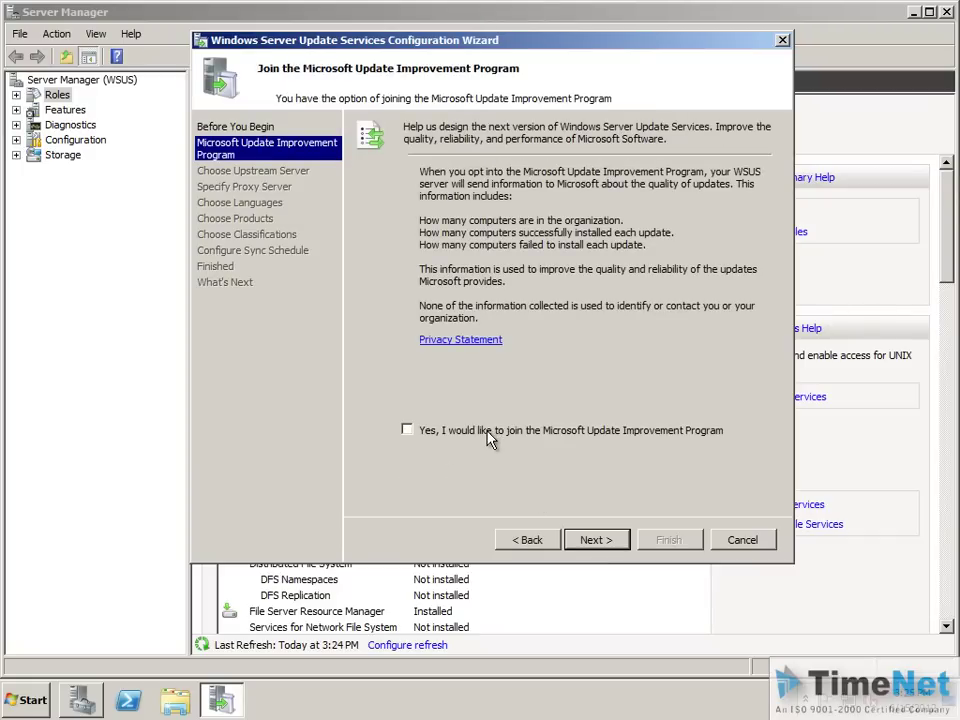
pyautogui.click(607, 545)
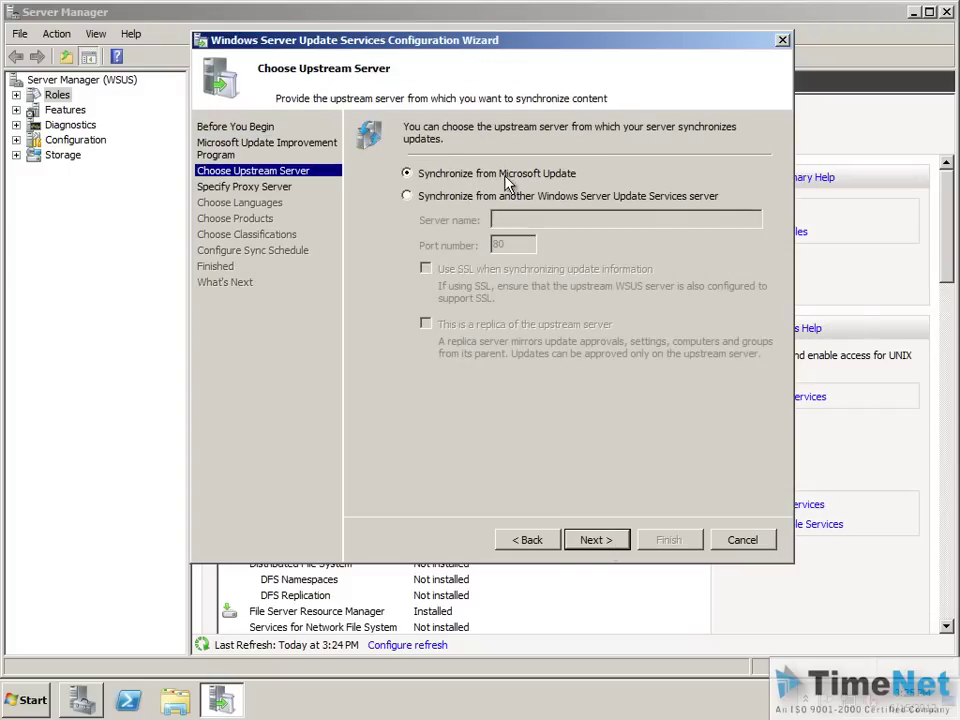
# Step: Set the server to synchronize from Microsoft Update without a proxy server, and connect to download the update information
pyautogui.click(605, 544)
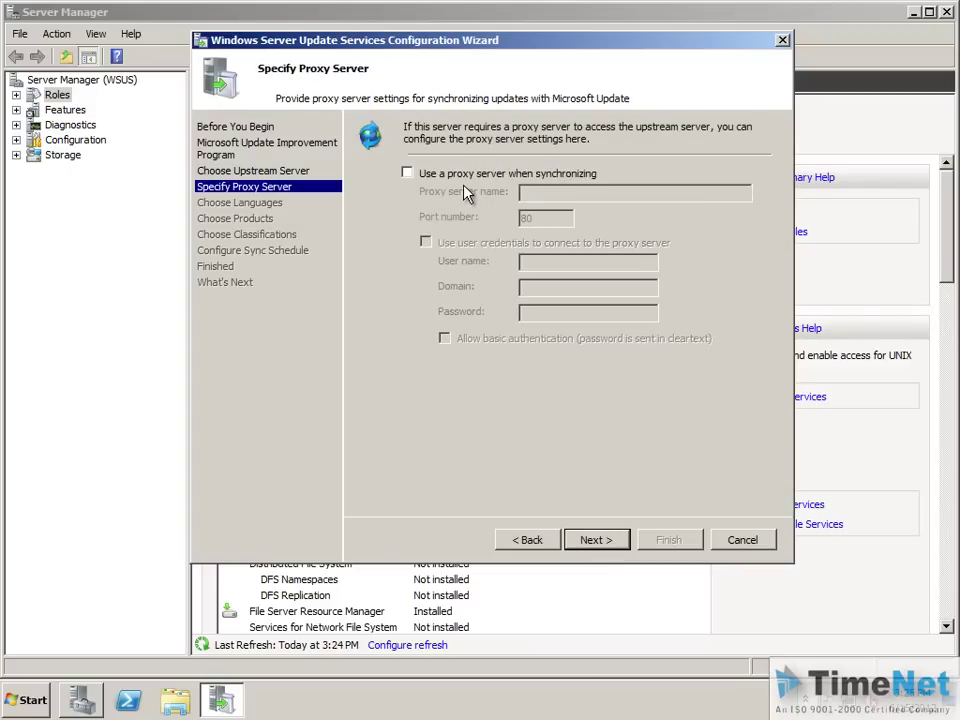
pyautogui.click(605, 541)
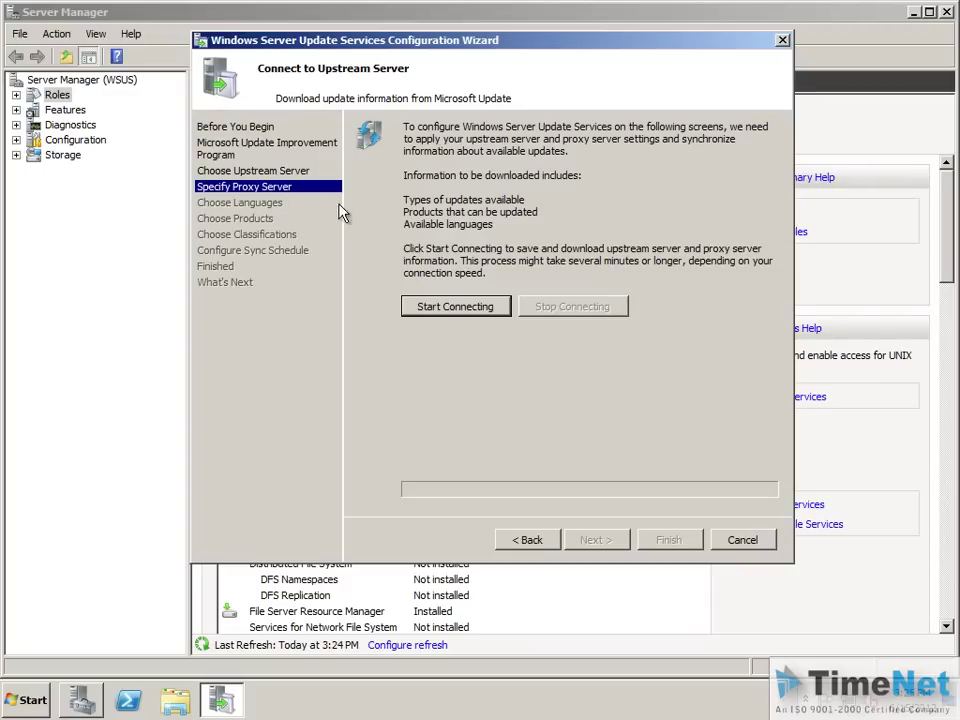
pyautogui.click(455, 307)
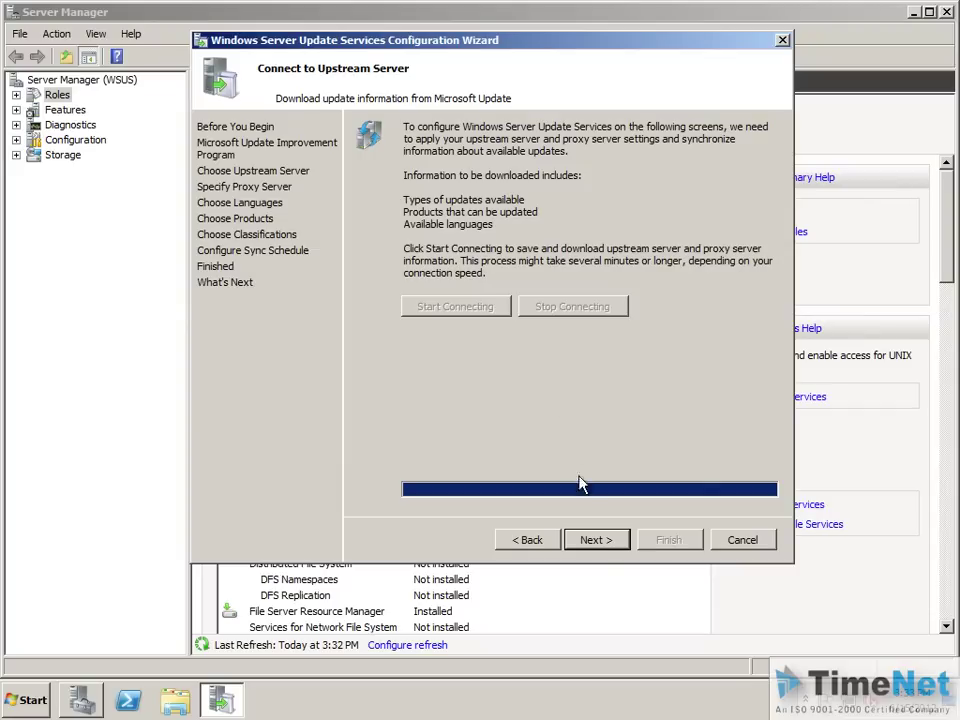
pyautogui.click(597, 540)
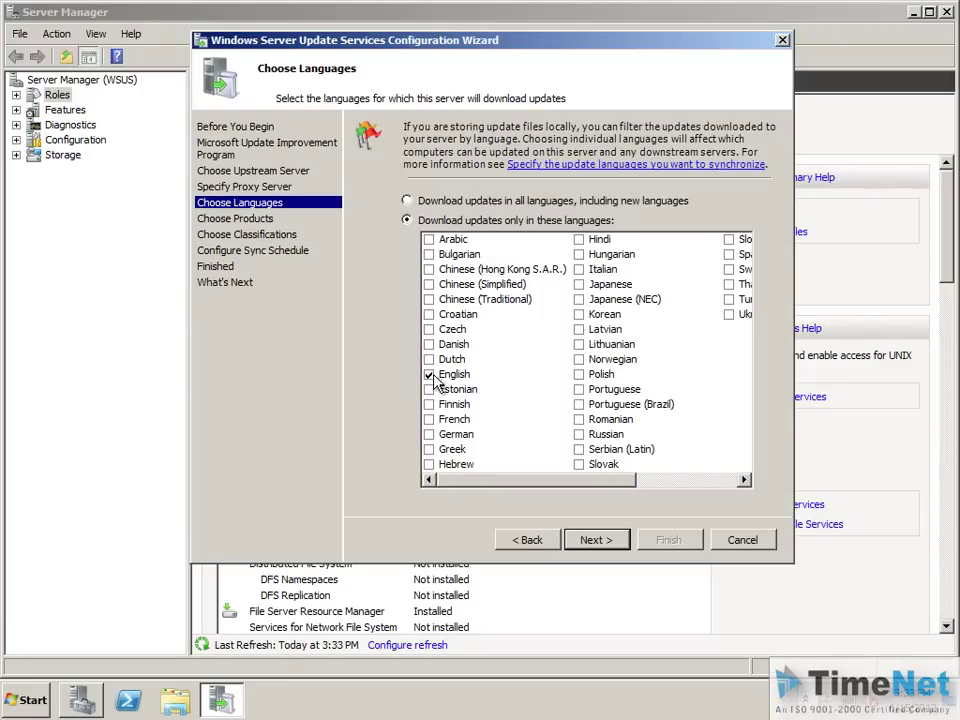
# Step: Accept English as the only download language and choose Windows 7 and Windows Server 2008 R2 as the products to update
pyautogui.click(610, 544)
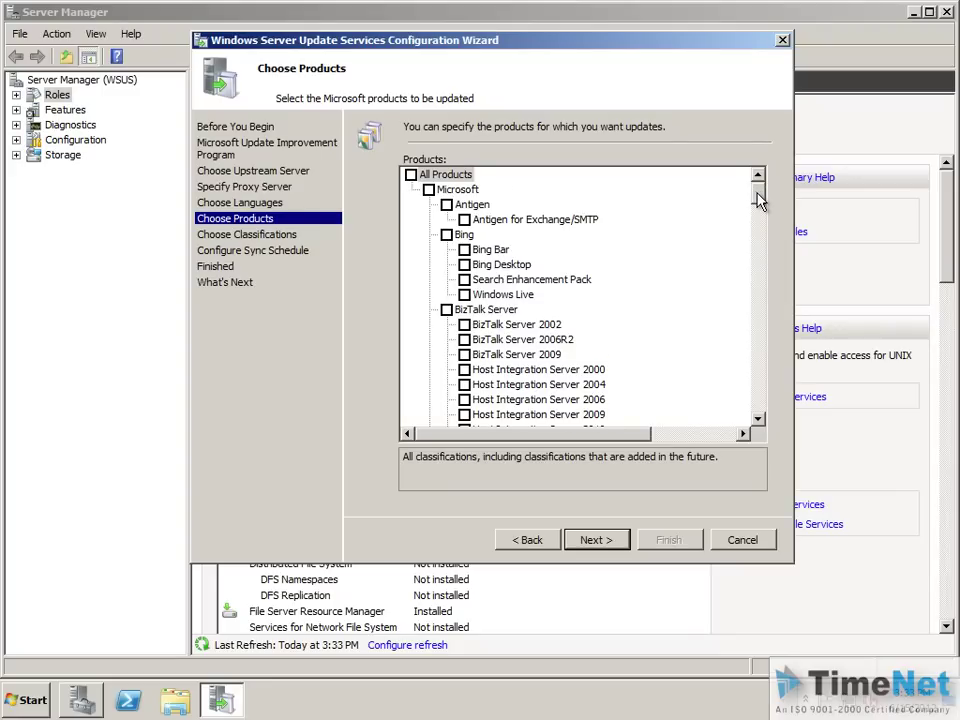
pyautogui.moveTo(757, 200); pyautogui.dragTo(759, 382)
pyautogui.click(447, 220)
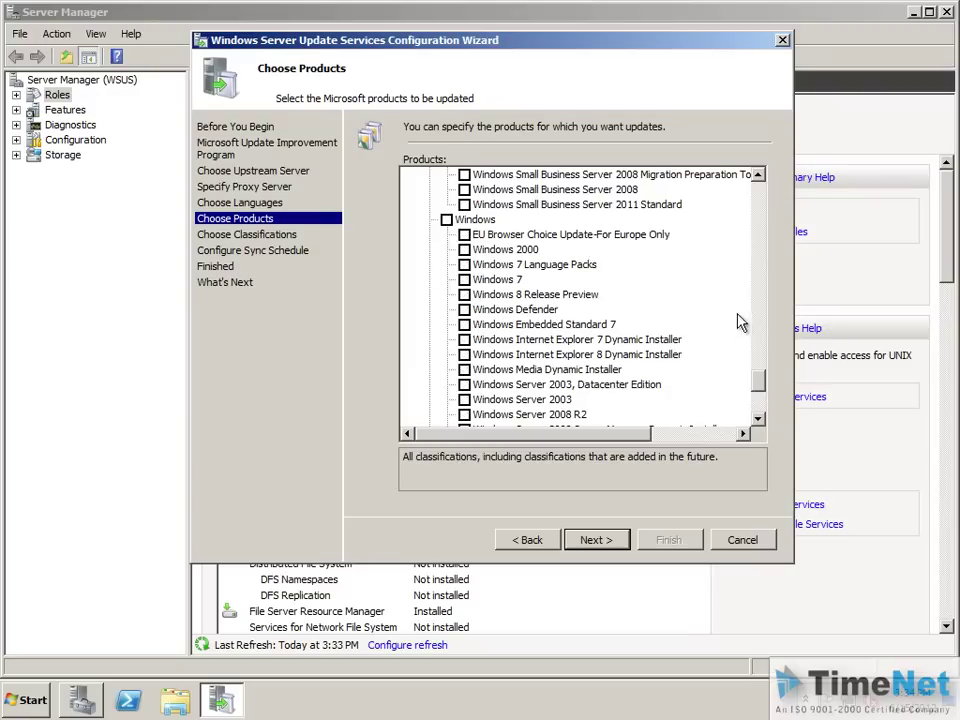
pyautogui.click(464, 279)
pyautogui.moveTo(761, 381); pyautogui.dragTo(760, 393)
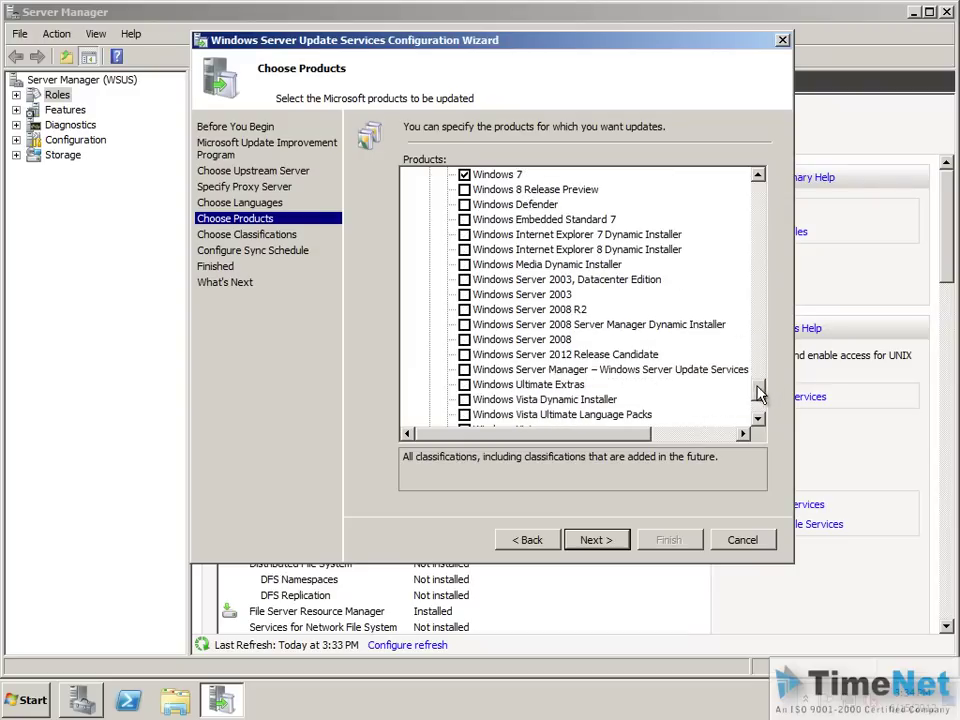
pyautogui.click(464, 309)
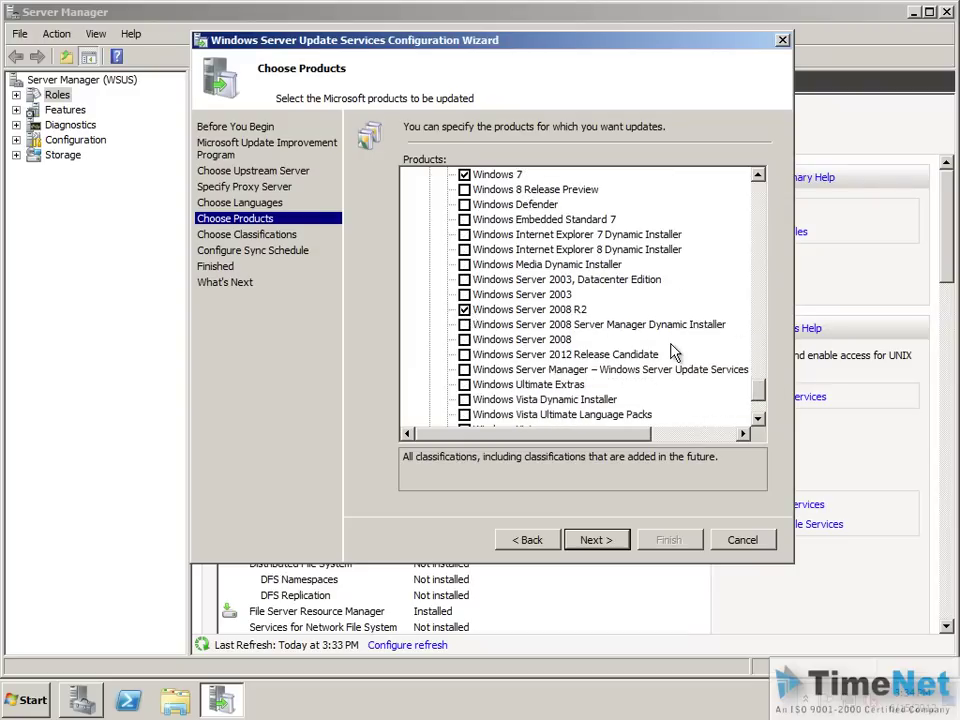
pyautogui.moveTo(763, 394)
pyautogui.mouseDown()
pyautogui.moveTo(761, 416)
pyautogui.moveTo(761, 382)
pyautogui.mouseUp()
pyautogui.click(613, 544)
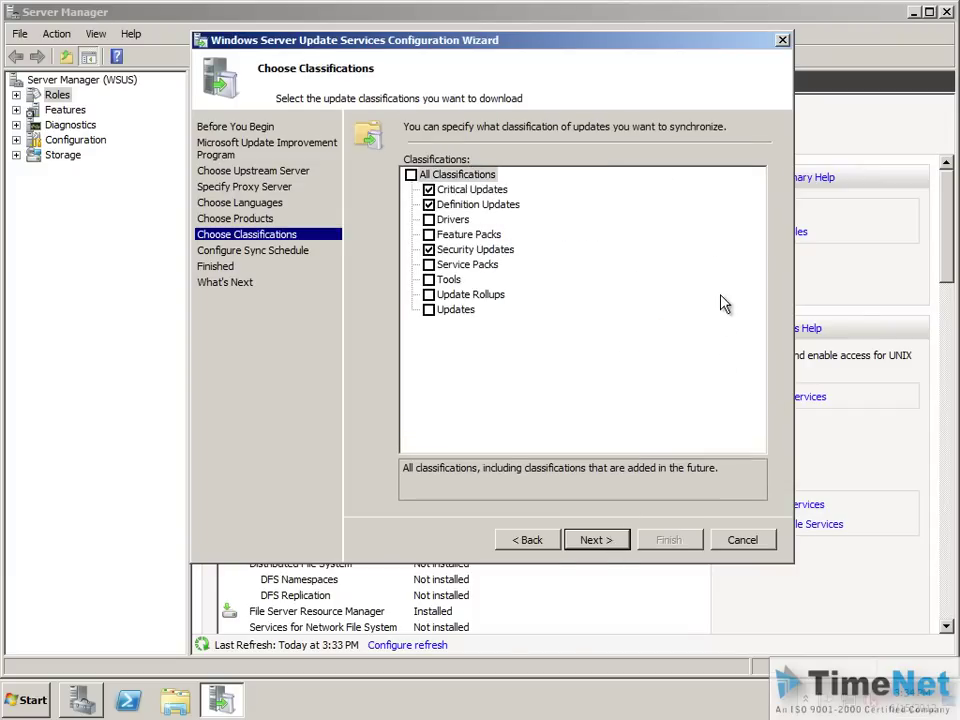
# Step: Limit the synchronized update classifications to Critical Updates by excluding Definition Updates and Security Updates
pyautogui.click(429, 205)
pyautogui.click(428, 249)
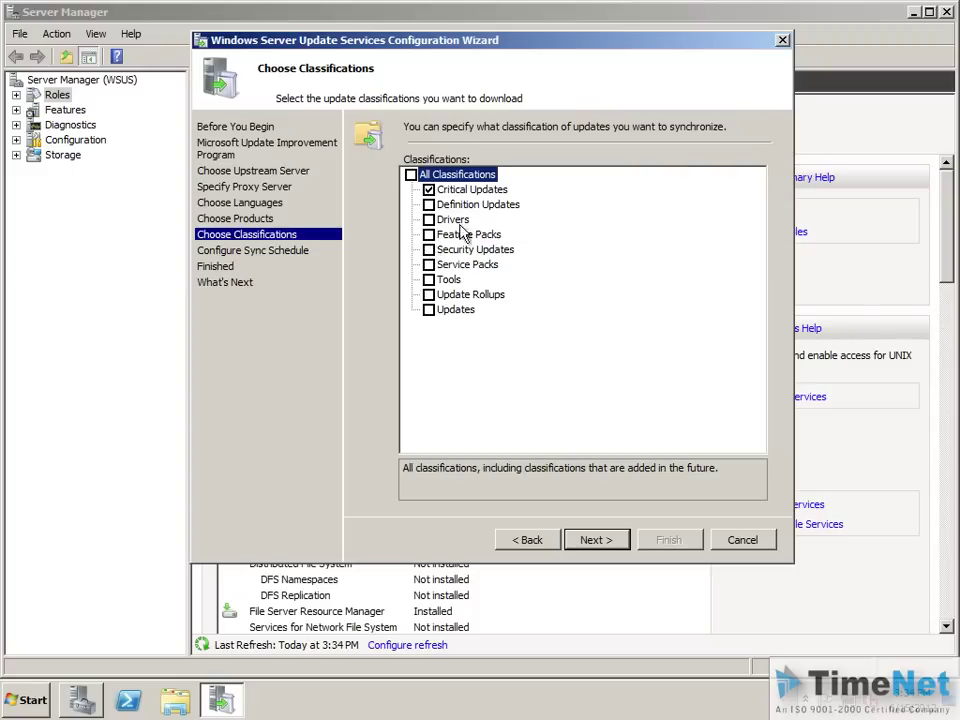
pyautogui.click(594, 543)
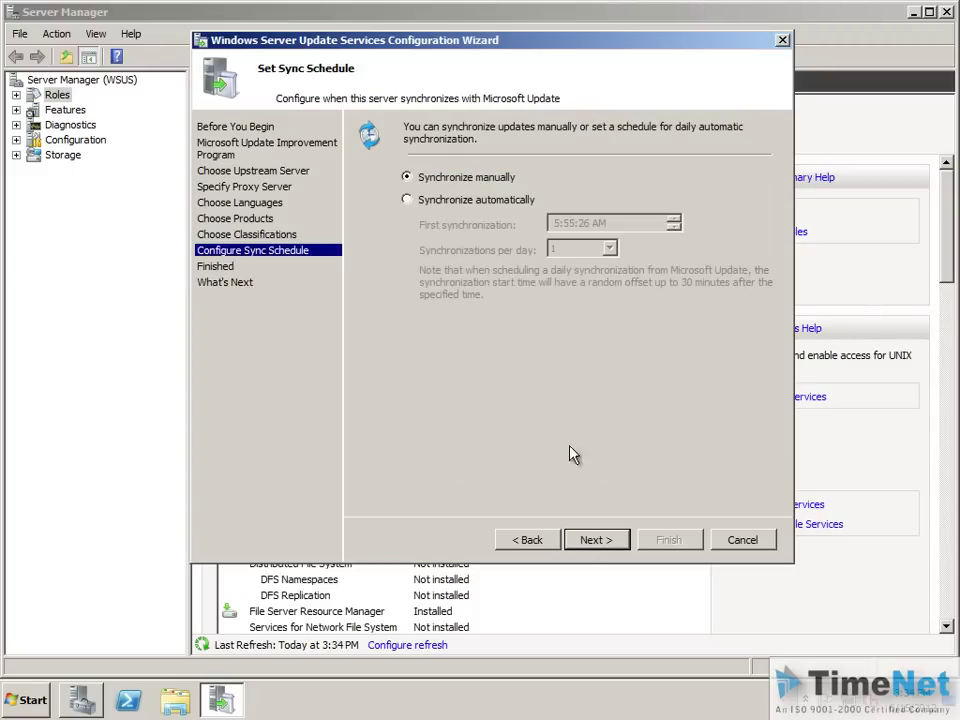
# Step: Keep the synchronization schedule manual and finish the configuration wizard with the initial synchronization set to begin
pyautogui.click(487, 207)
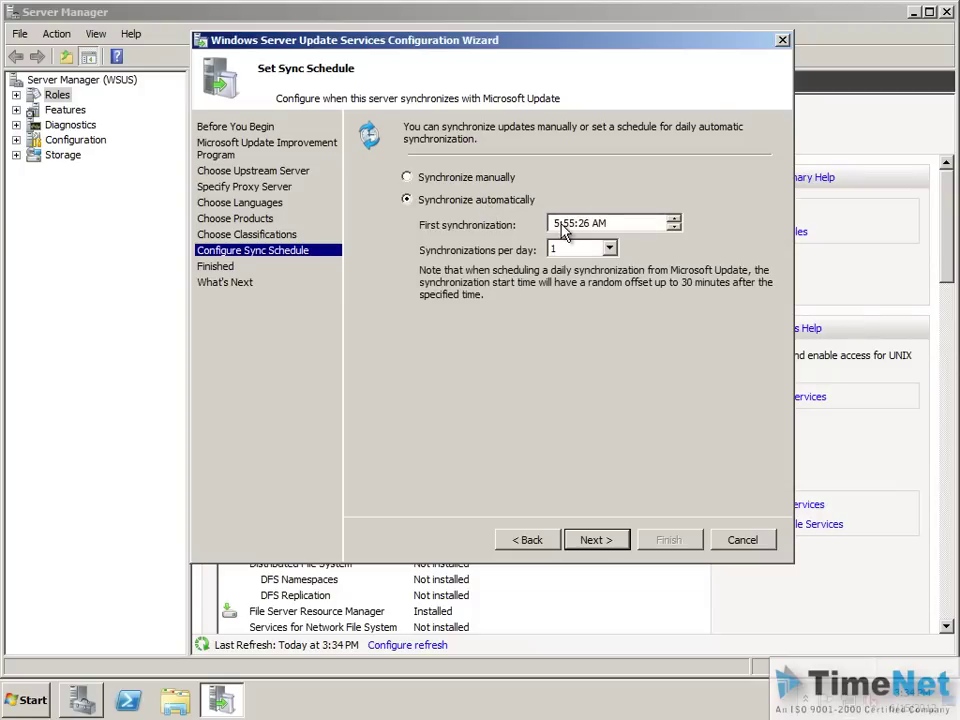
pyautogui.click(481, 180)
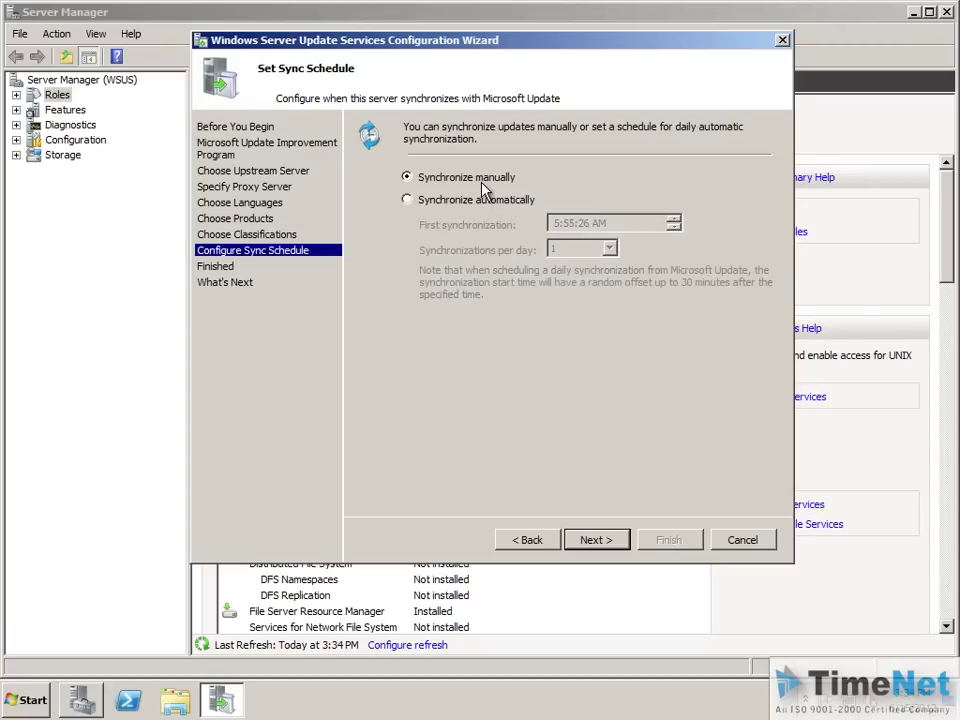
pyautogui.click(598, 540)
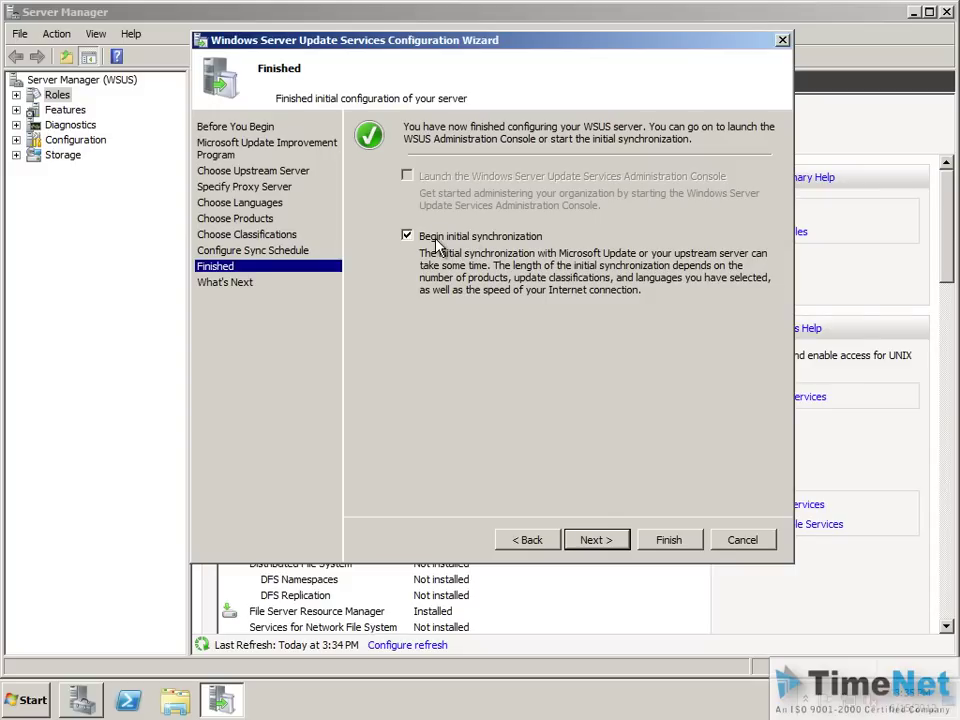
pyautogui.click(596, 541)
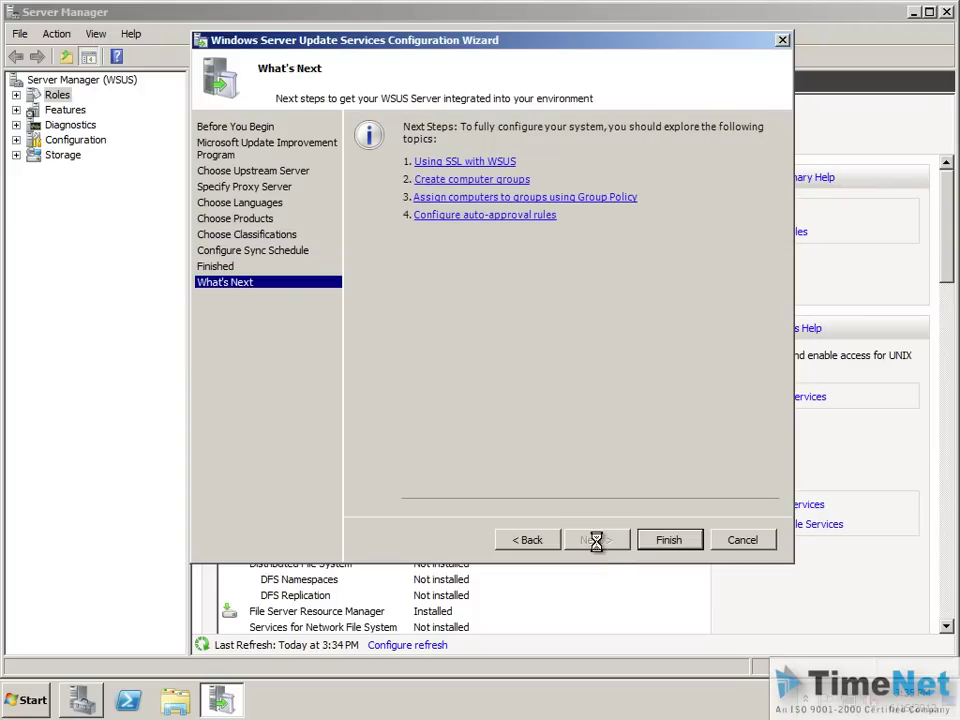
pyautogui.click(668, 541)
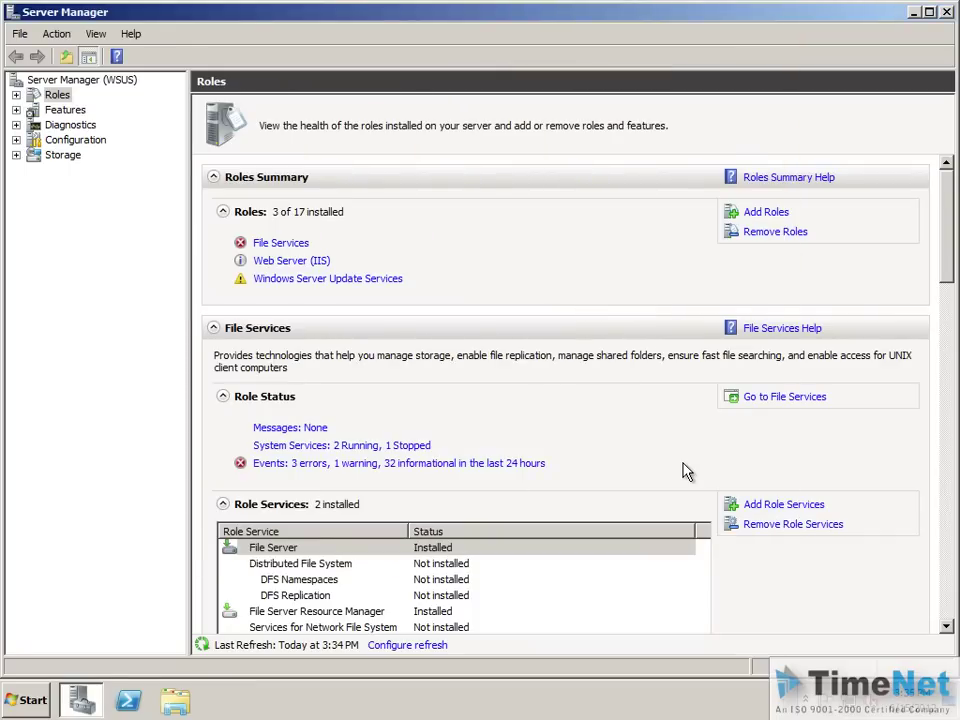
# Step: Open the Windows Server Update Services console and check where it is listed among the administrative tools
pyautogui.click(22, 700)
pyautogui.click(164, 426)
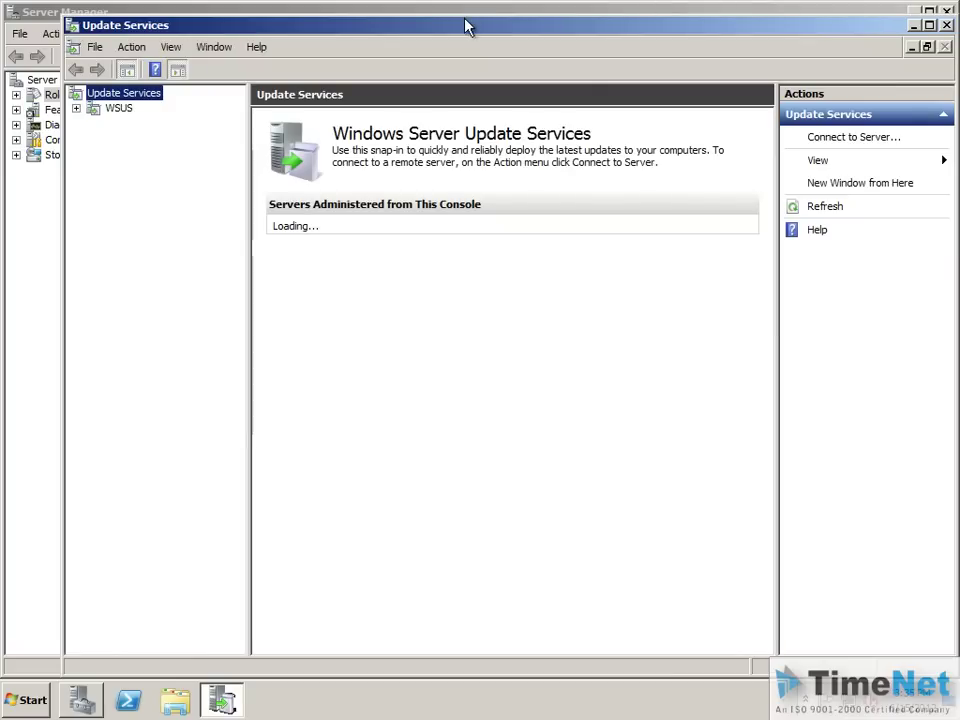
pyautogui.click(30, 702)
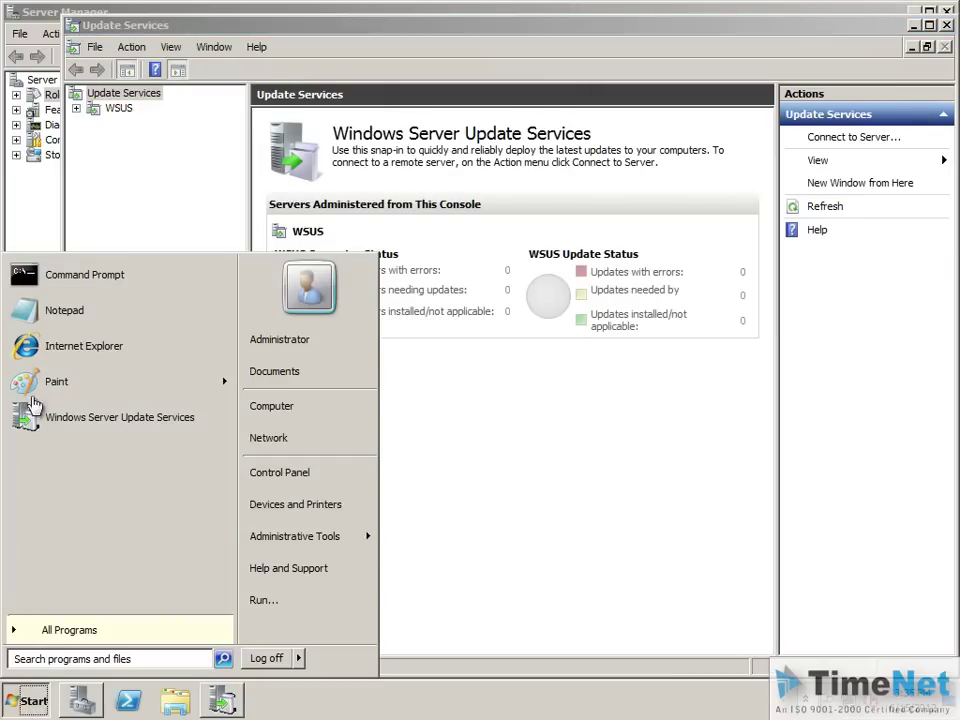
pyautogui.moveTo(320, 545)
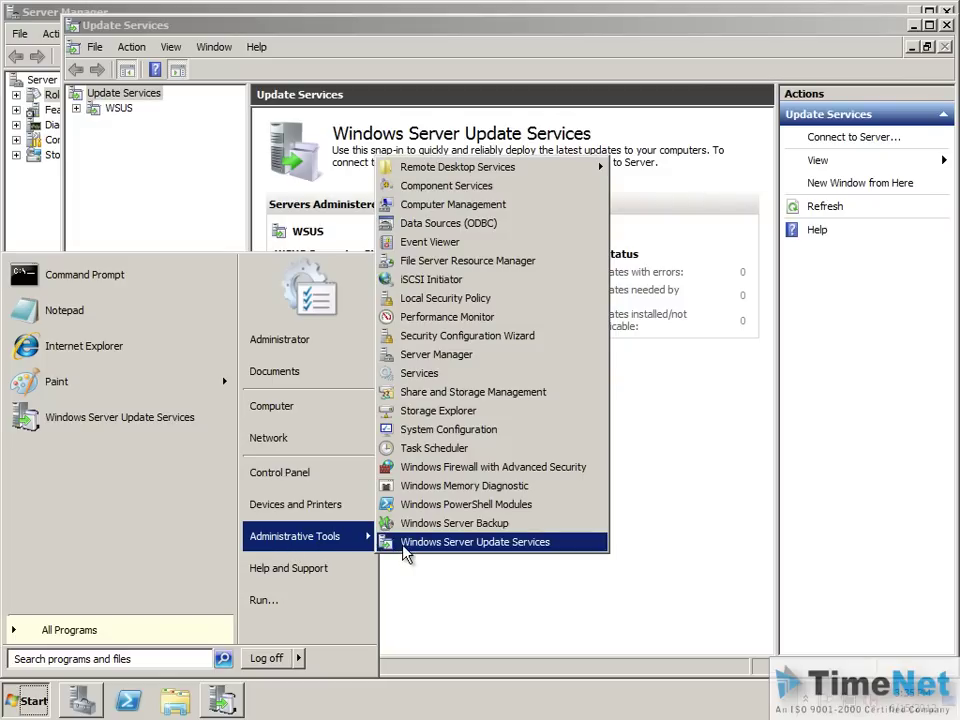
pyautogui.click(546, 602)
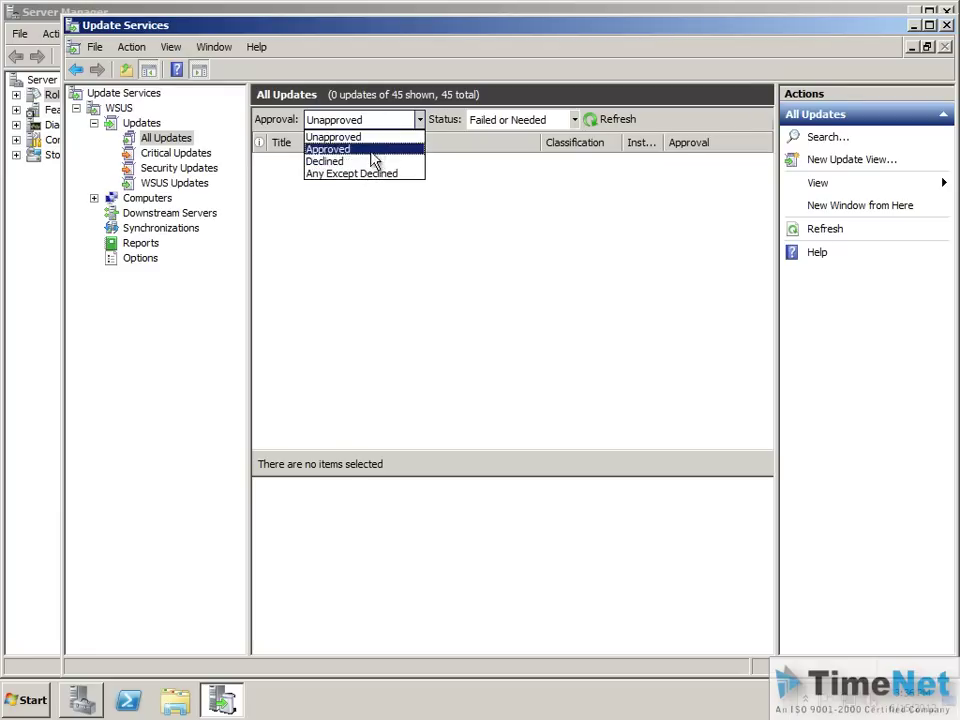
# Step: Filter the All Updates view to approval Unapproved and status Any, refresh it, and look through the list
pyautogui.click(370, 137)
pyautogui.click(574, 120)
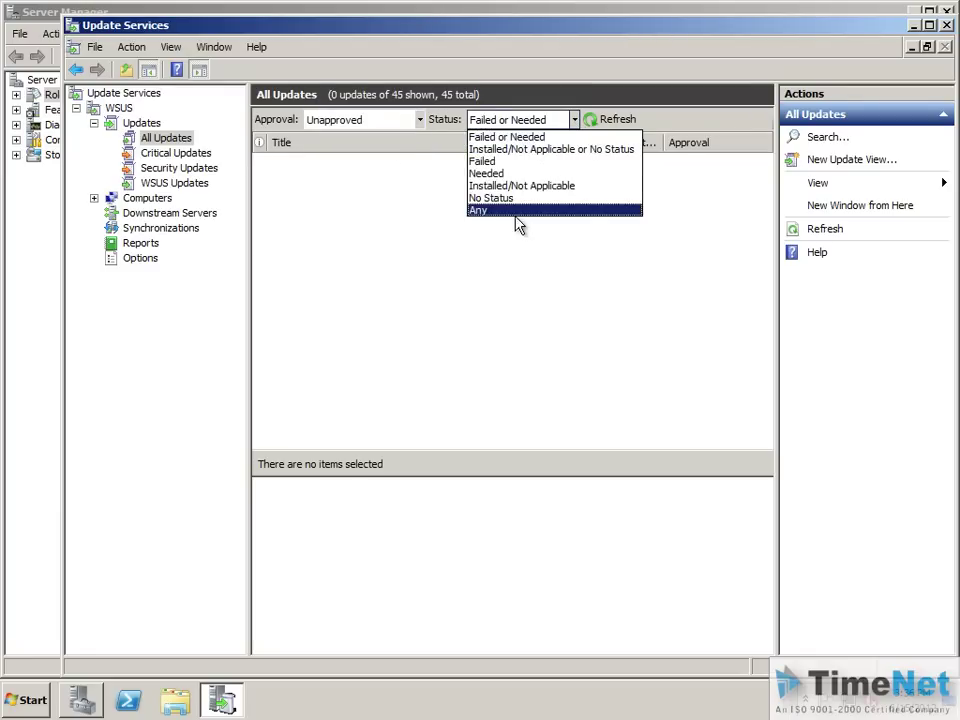
pyautogui.click(516, 210)
pyautogui.click(613, 121)
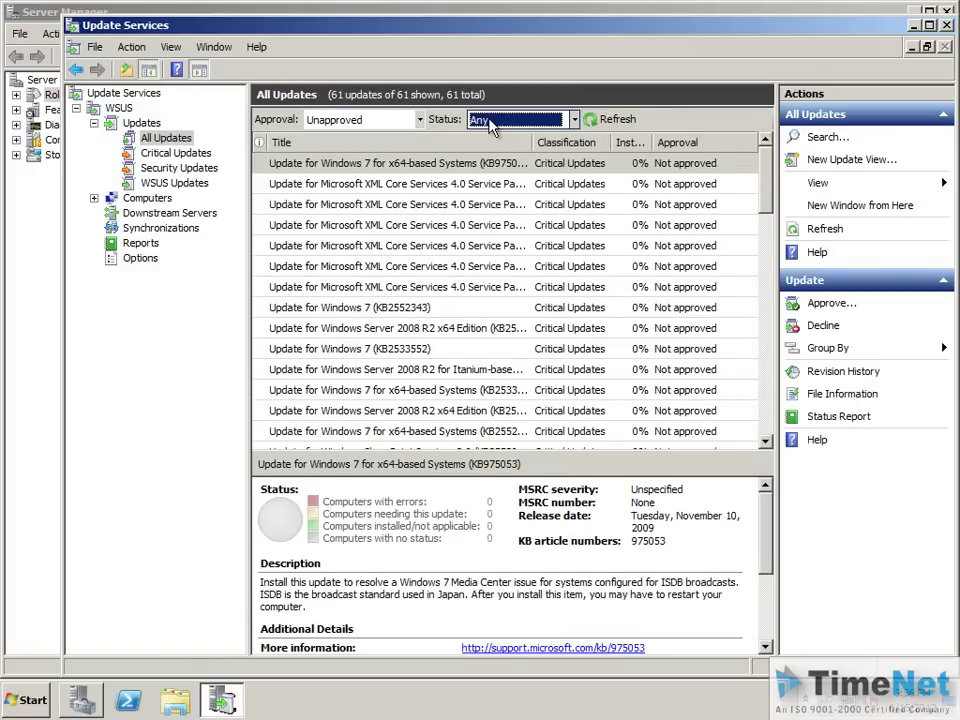
pyautogui.moveTo(771, 182); pyautogui.dragTo(766, 220)
# Step: List the unapproved Critical Updates with status Any and examine the details of several updates
pyautogui.click(170, 153)
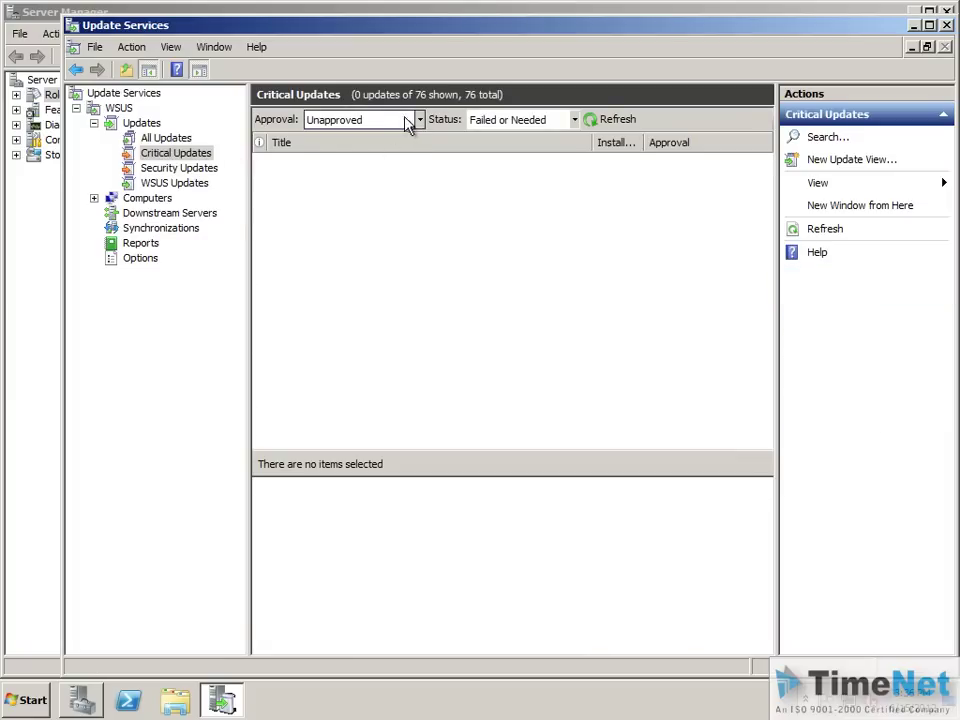
pyautogui.click(566, 121)
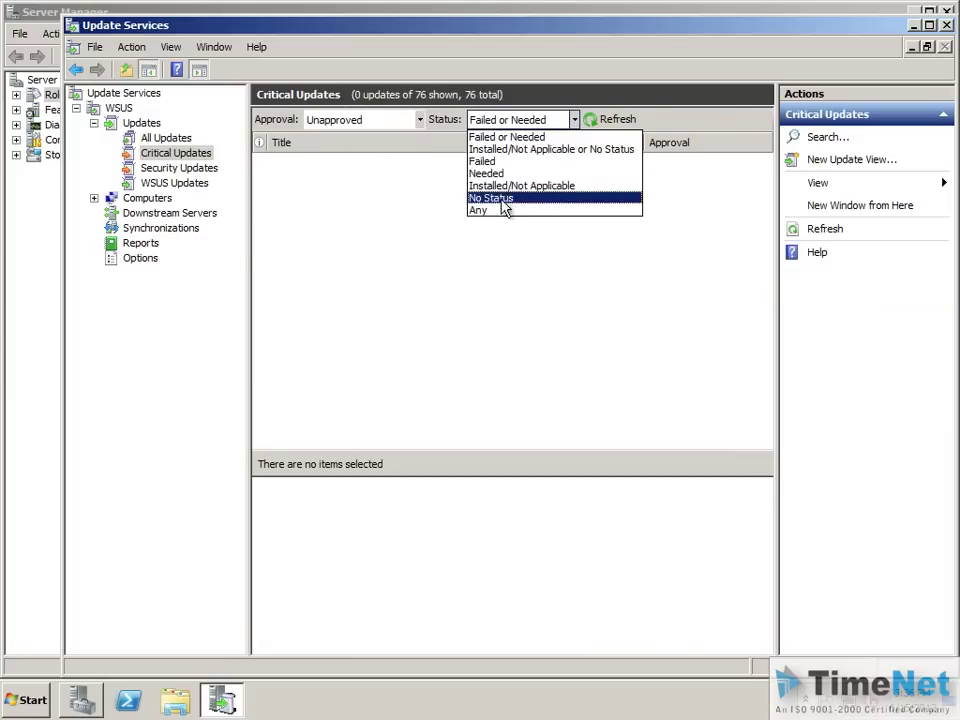
pyautogui.click(507, 213)
pyautogui.click(596, 121)
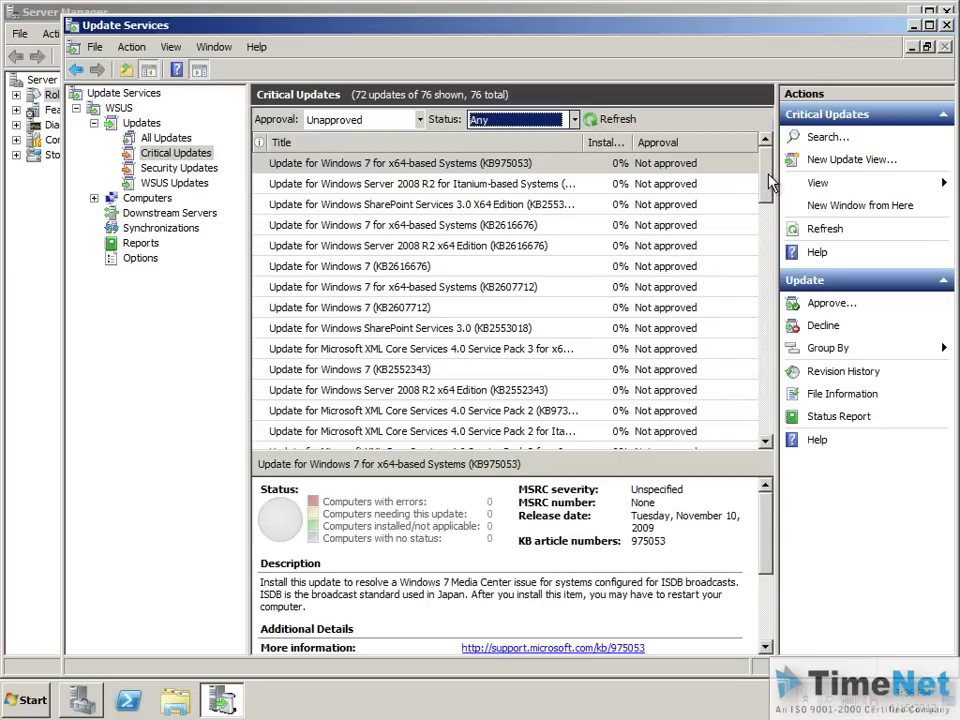
pyautogui.scroll(-3, 770, 218)
pyautogui.moveTo(778, 225); pyautogui.dragTo(782, 195)
pyautogui.scroll(5, 681, 180)
pyautogui.click(681, 187)
pyautogui.click(680, 225)
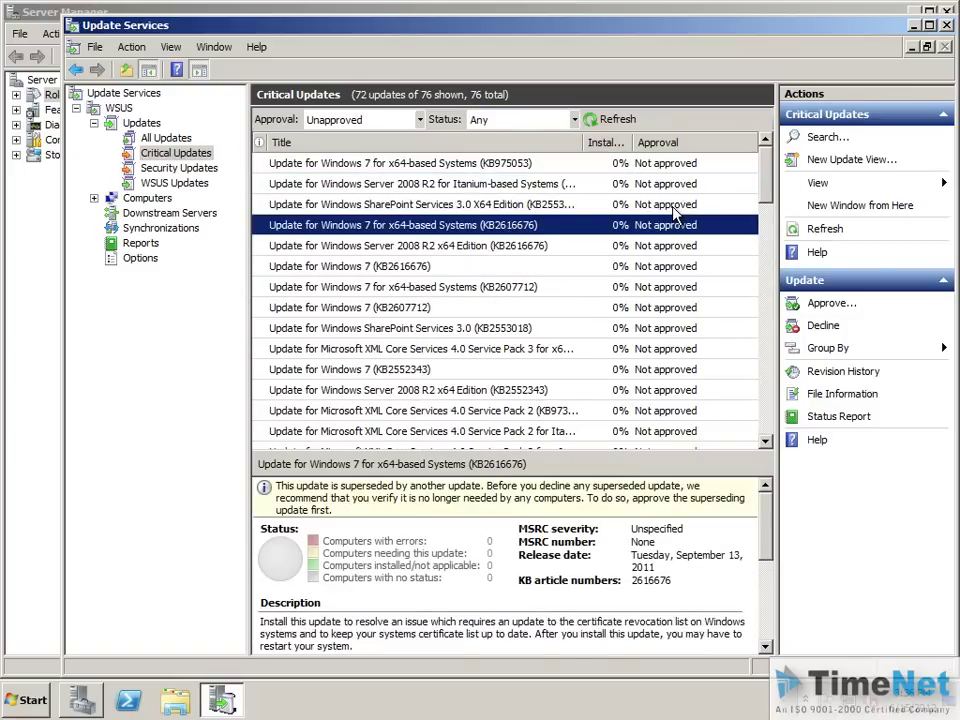
pyautogui.click(680, 204)
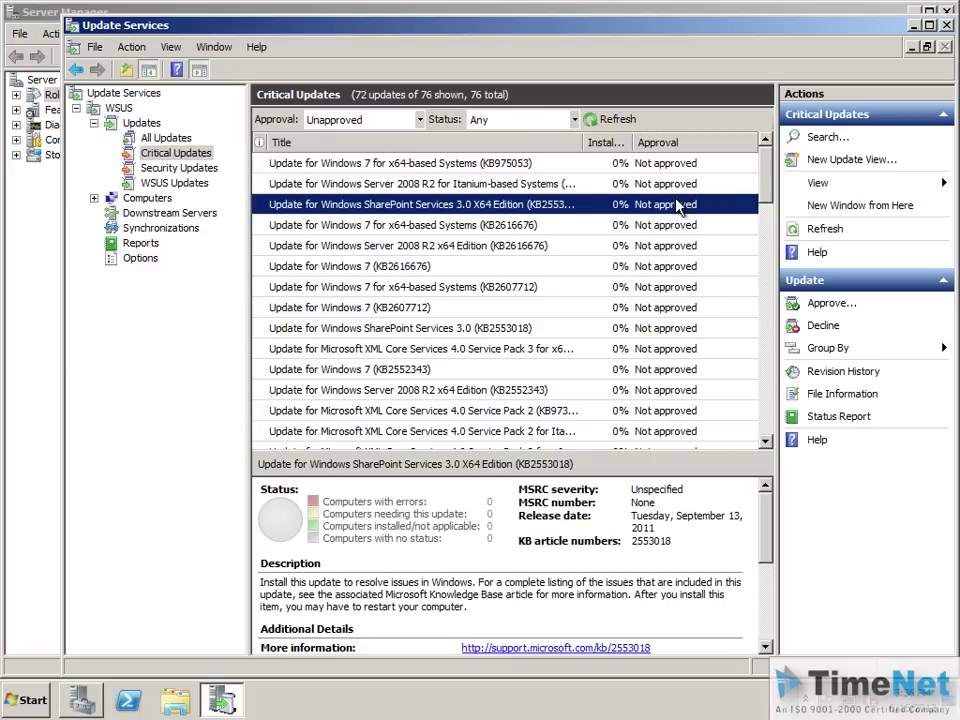
# Step: Show computers of Any status in the All Computers group and look into its Unassigned Computers subgroup
pyautogui.click(94, 198)
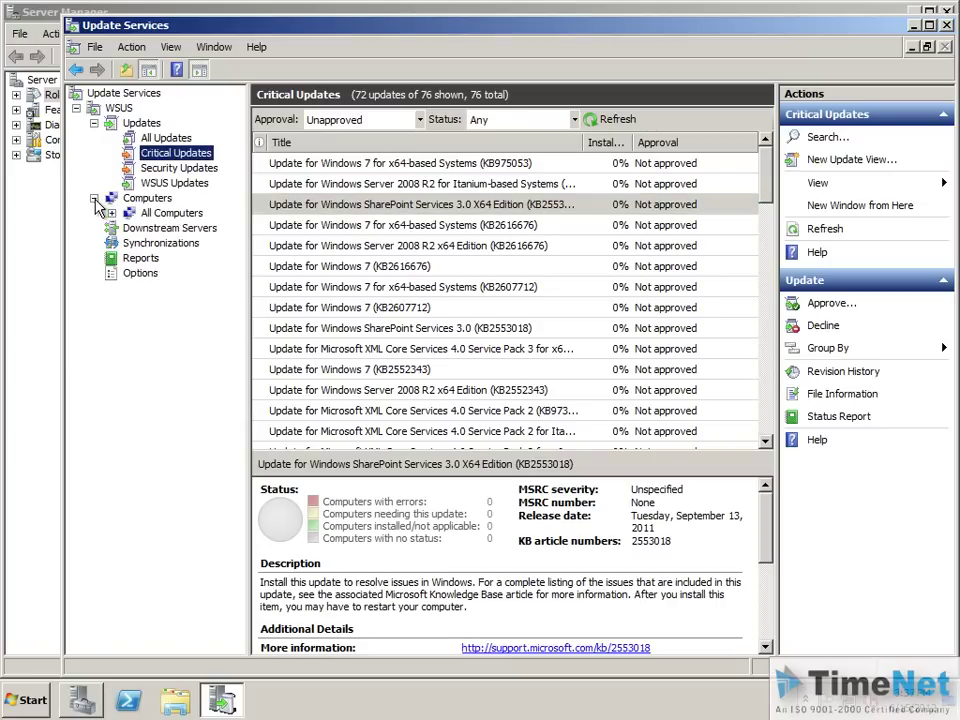
pyautogui.click(150, 211)
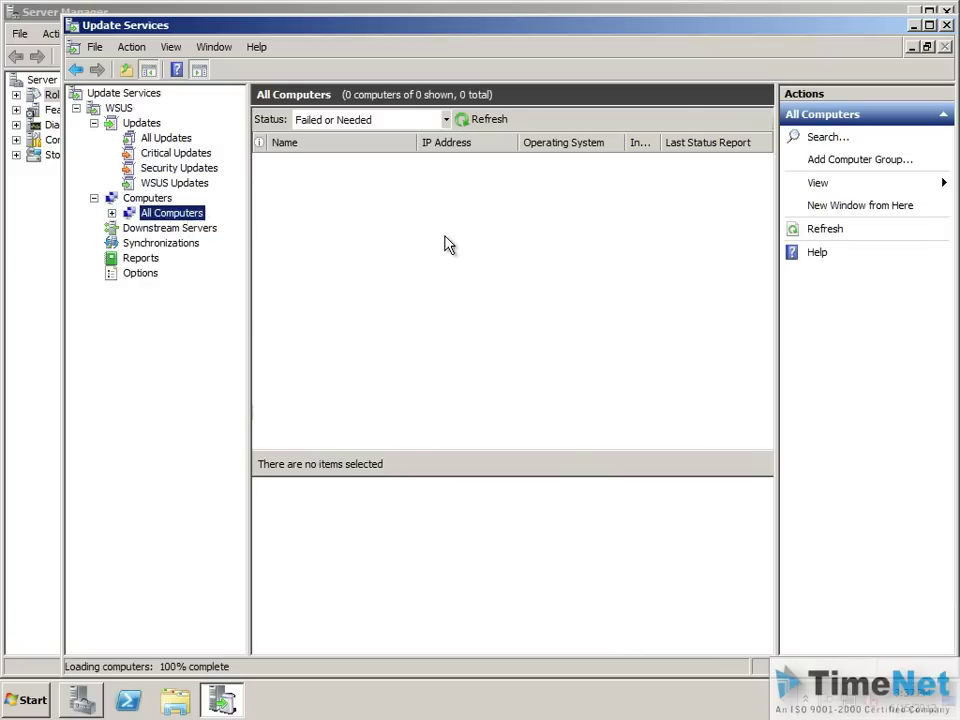
pyautogui.click(446, 119)
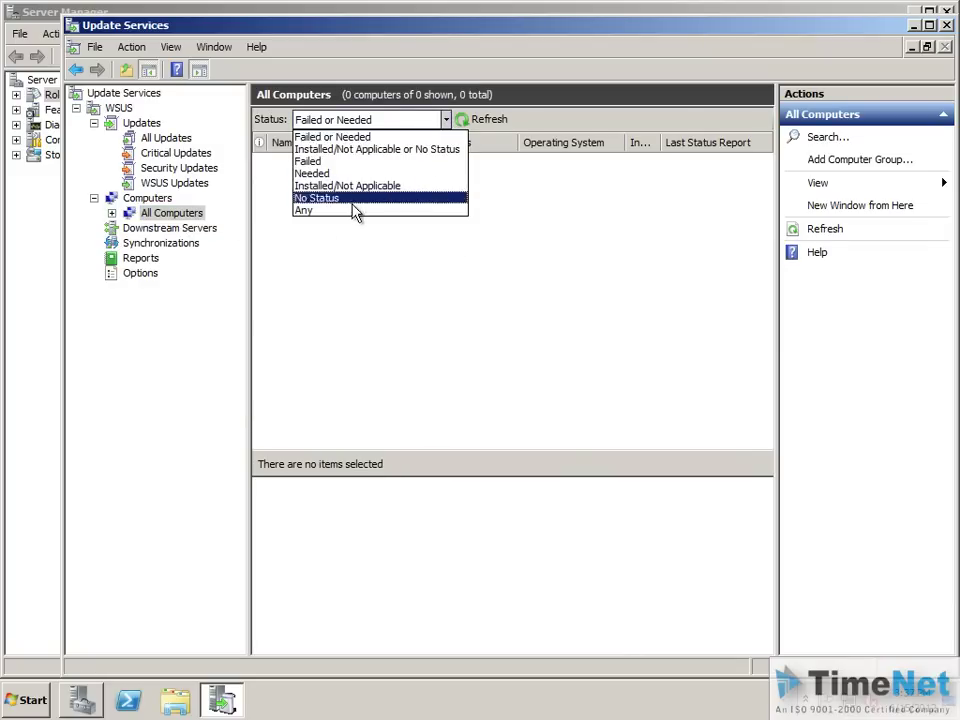
pyautogui.click(355, 210)
pyautogui.click(482, 118)
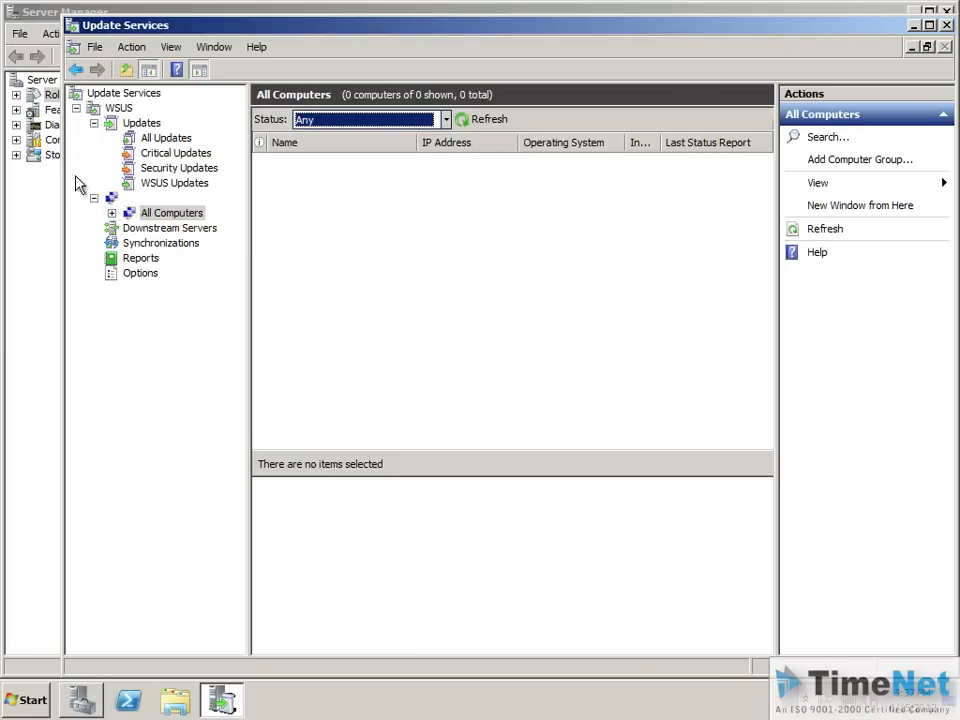
pyautogui.click(111, 213)
pyautogui.click(195, 228)
# Step: Review the synchronization history sorted by finish time and return to the All Updates view
pyautogui.click(160, 258)
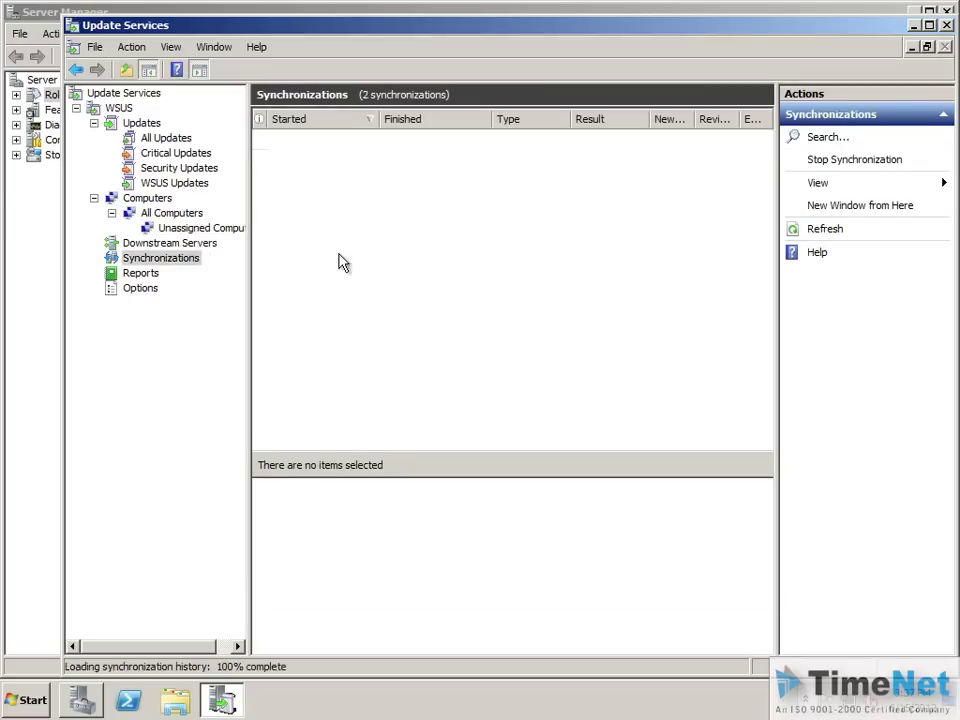
pyautogui.click(400, 119)
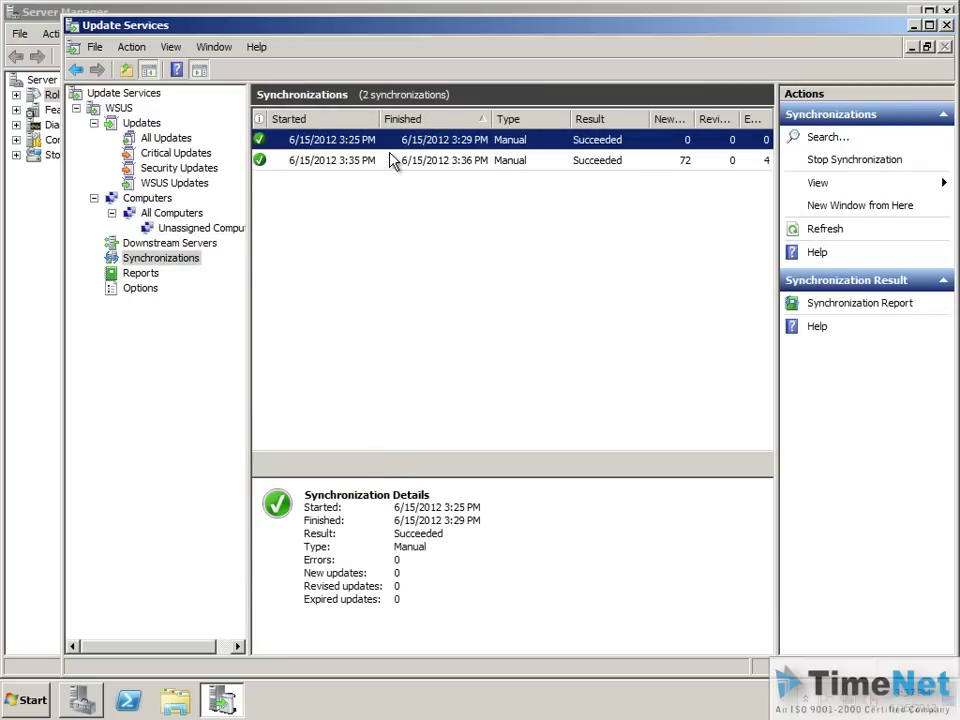
pyautogui.click(166, 141)
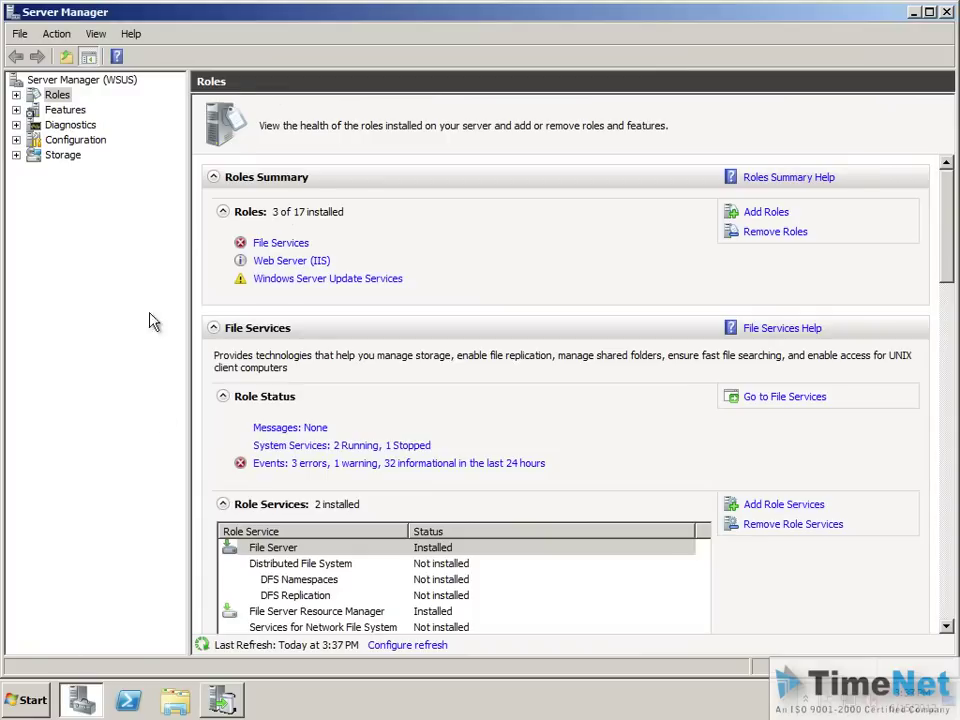
# Step: Install the Group Policy Management feature on the server through Server Manager and close the Add Features Wizard
pyautogui.click(66, 110)
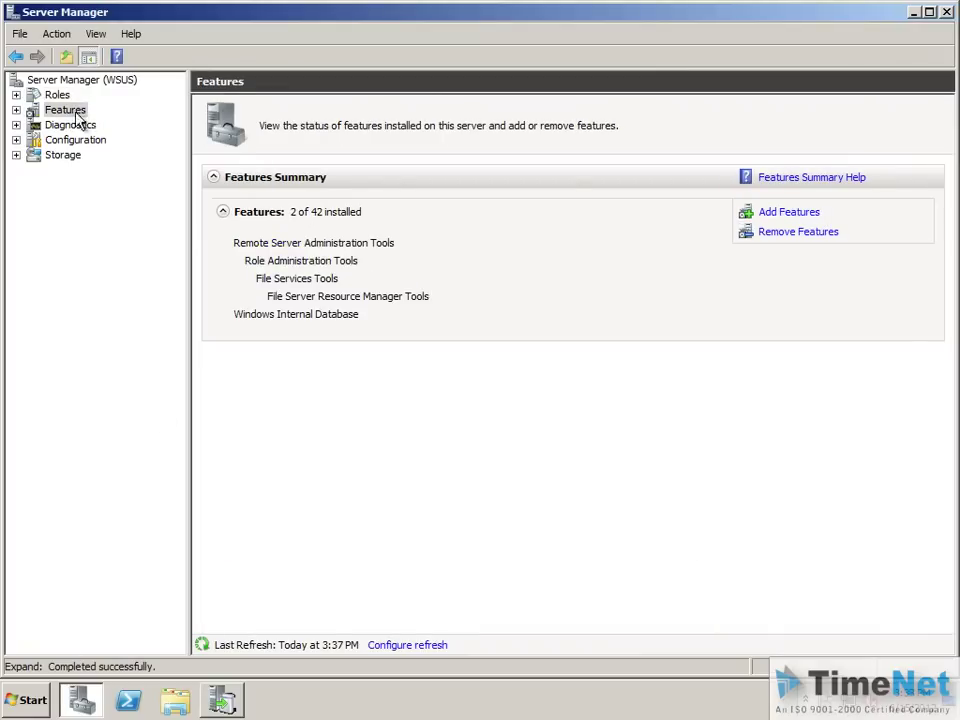
pyautogui.click(789, 214)
pyautogui.moveTo(630, 328)
pyautogui.mouseDown()
pyautogui.moveTo(630, 352)
pyautogui.moveTo(632, 319)
pyautogui.mouseUp()
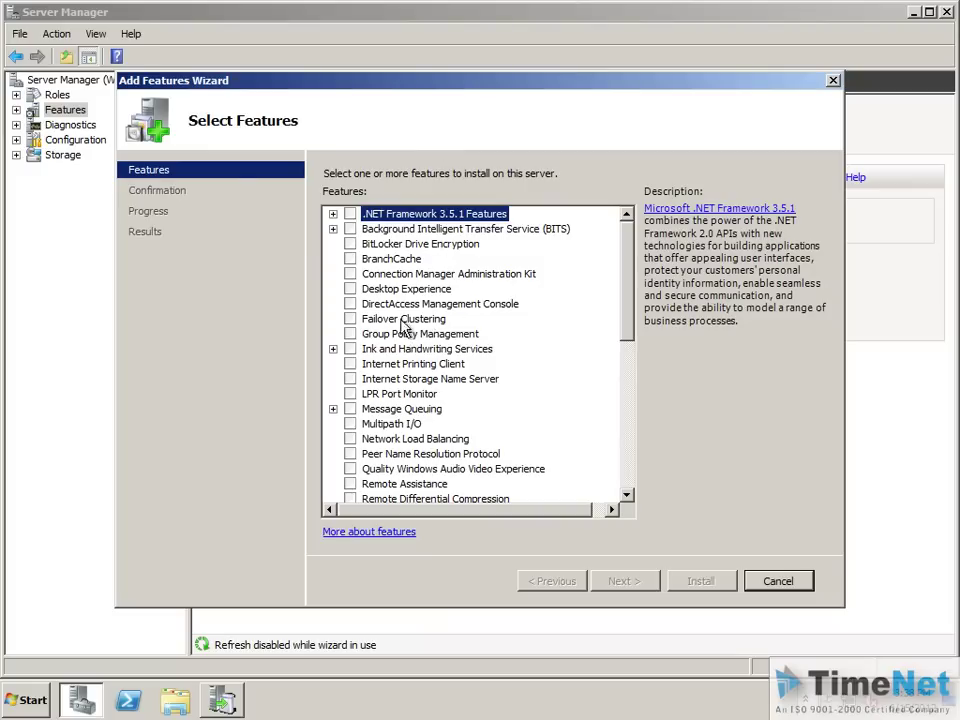
pyautogui.click(350, 334)
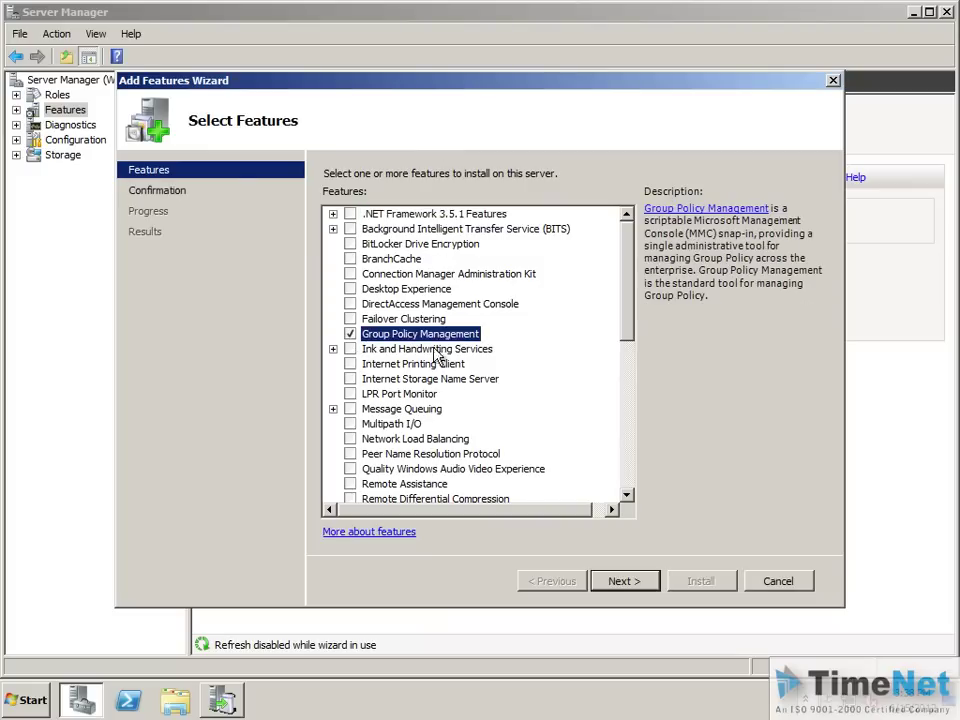
pyautogui.click(624, 581)
pyautogui.click(676, 579)
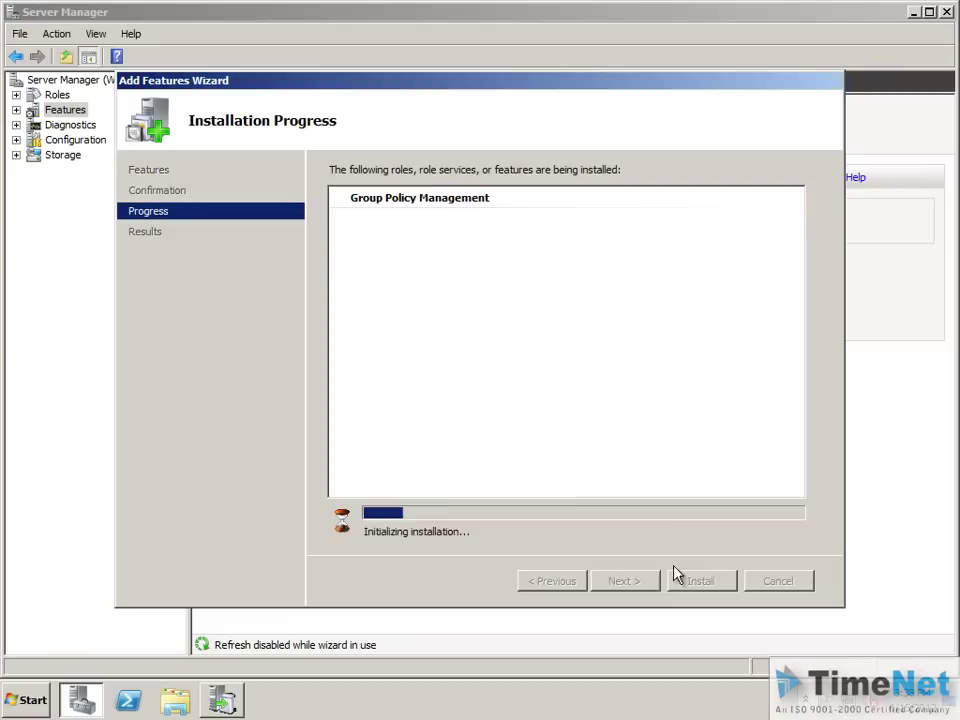
pyautogui.click(712, 583)
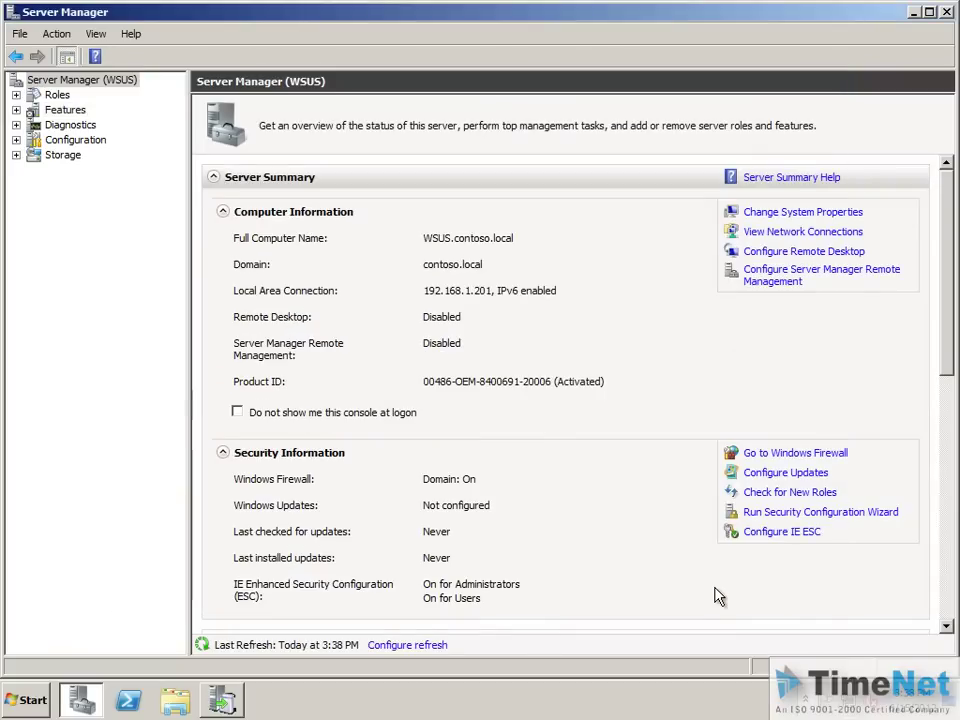
# Step: Close Server Manager and open the Group Policy Management console
pyautogui.click(945, 12)
pyautogui.click(28, 700)
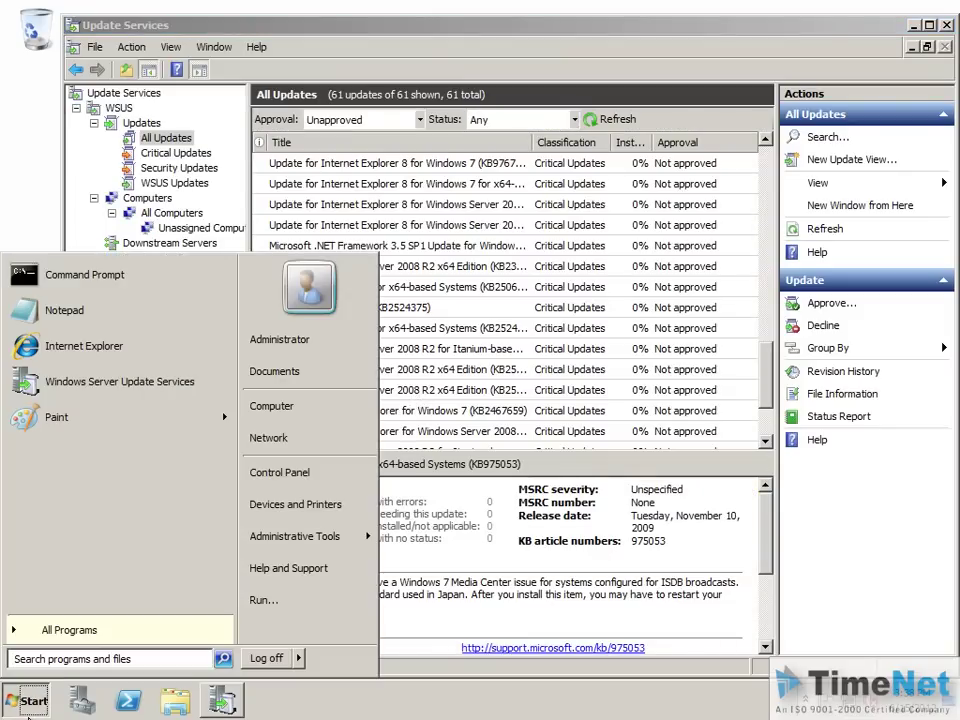
pyautogui.moveTo(349, 542)
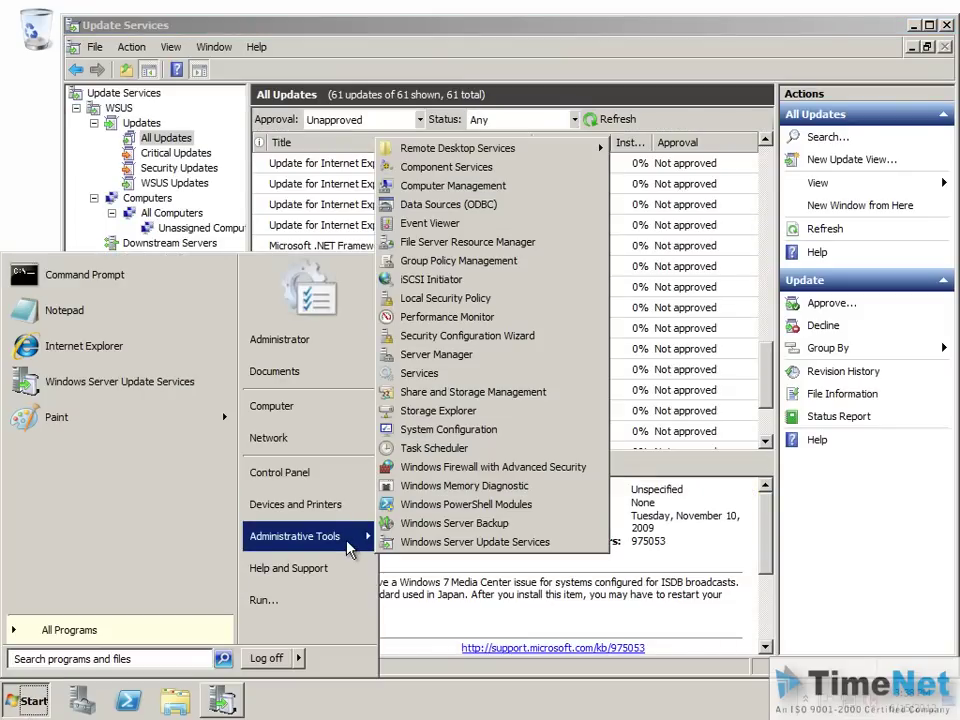
pyautogui.click(410, 260)
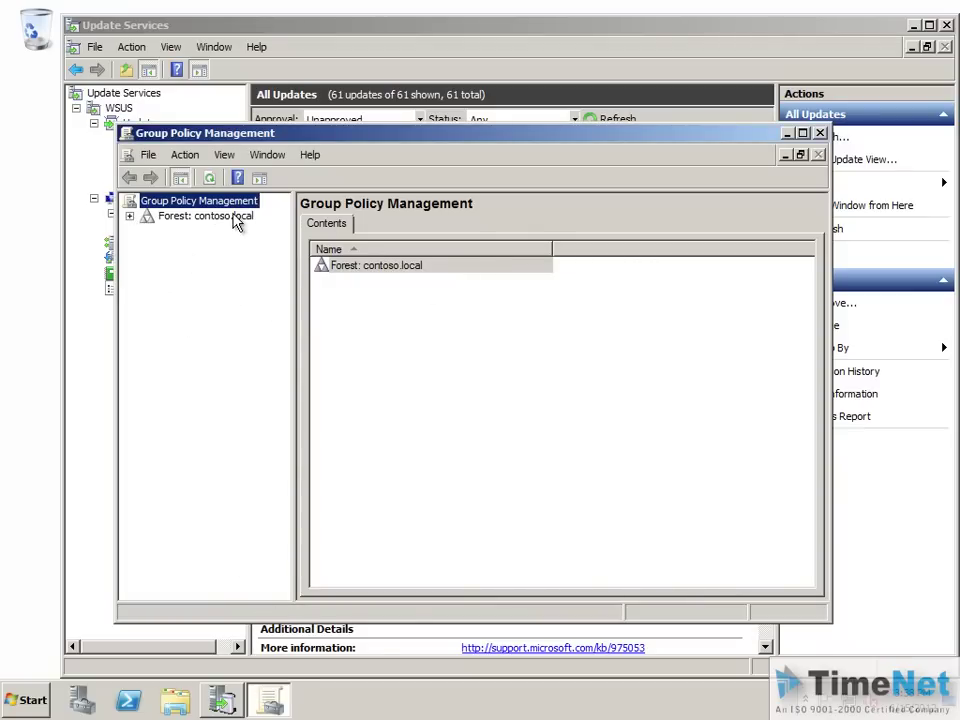
# Step: Locate the Default Domain Policy under the contoso.local domain and open it for editing
pyautogui.click(130, 217)
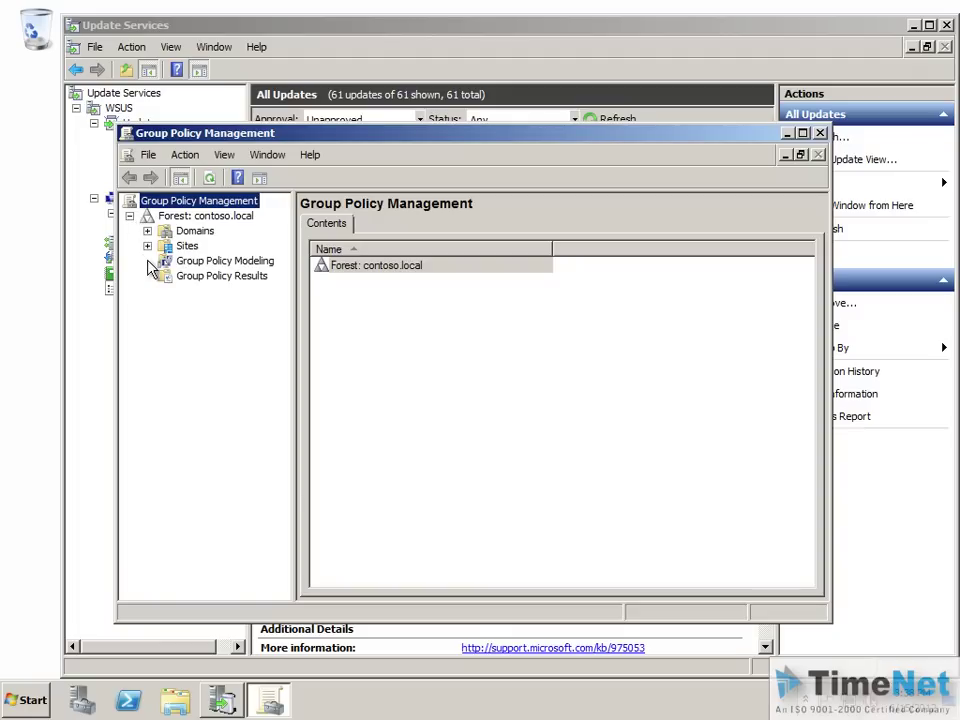
pyautogui.click(147, 231)
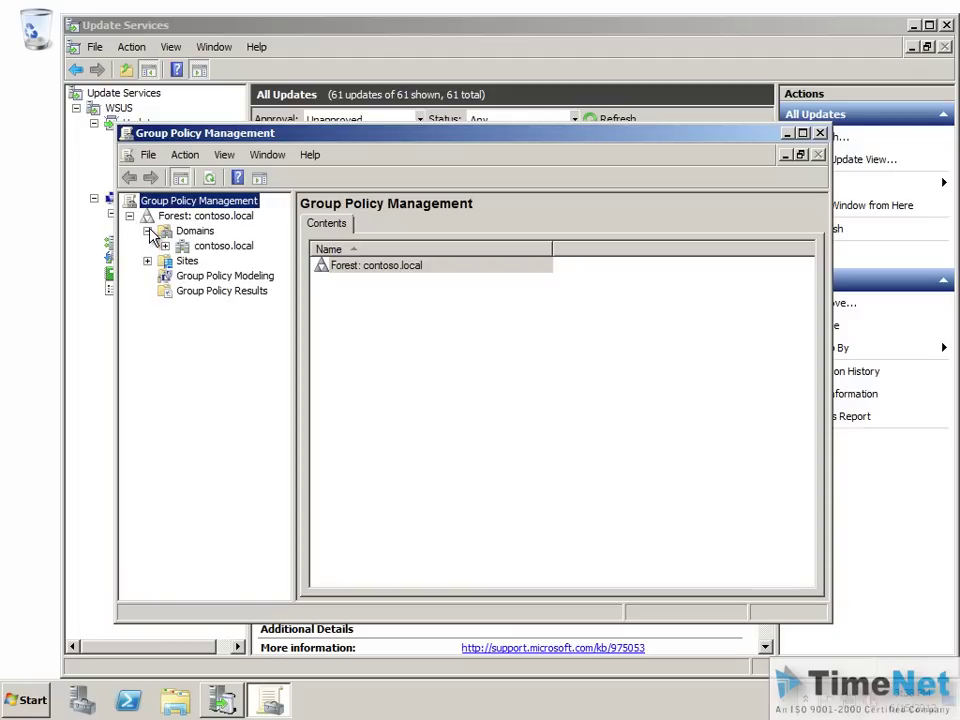
pyautogui.click(165, 246)
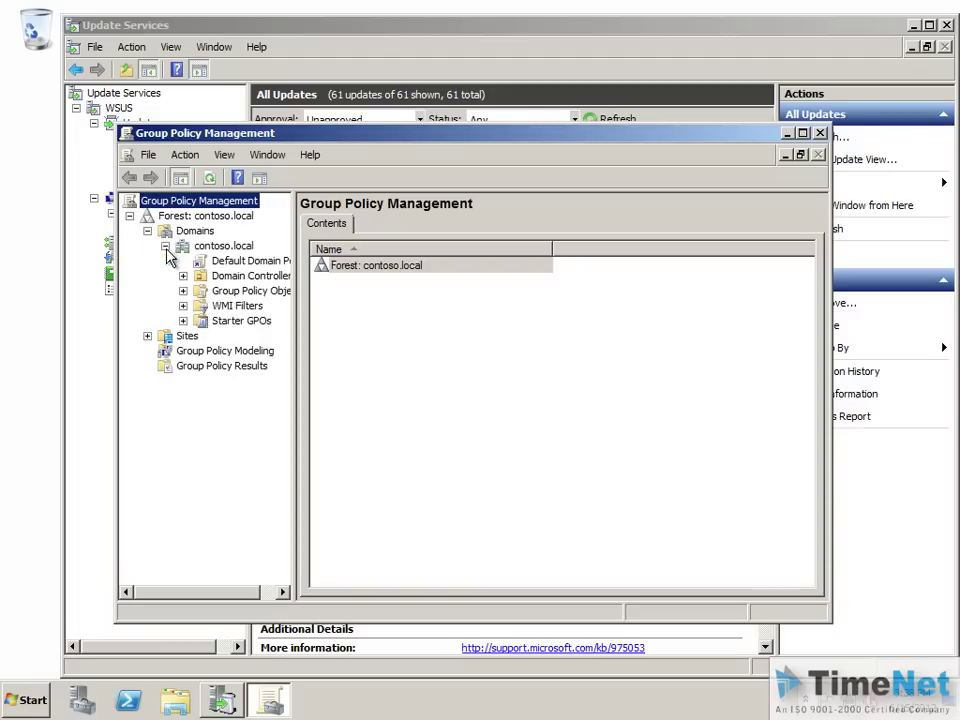
pyautogui.click(233, 268)
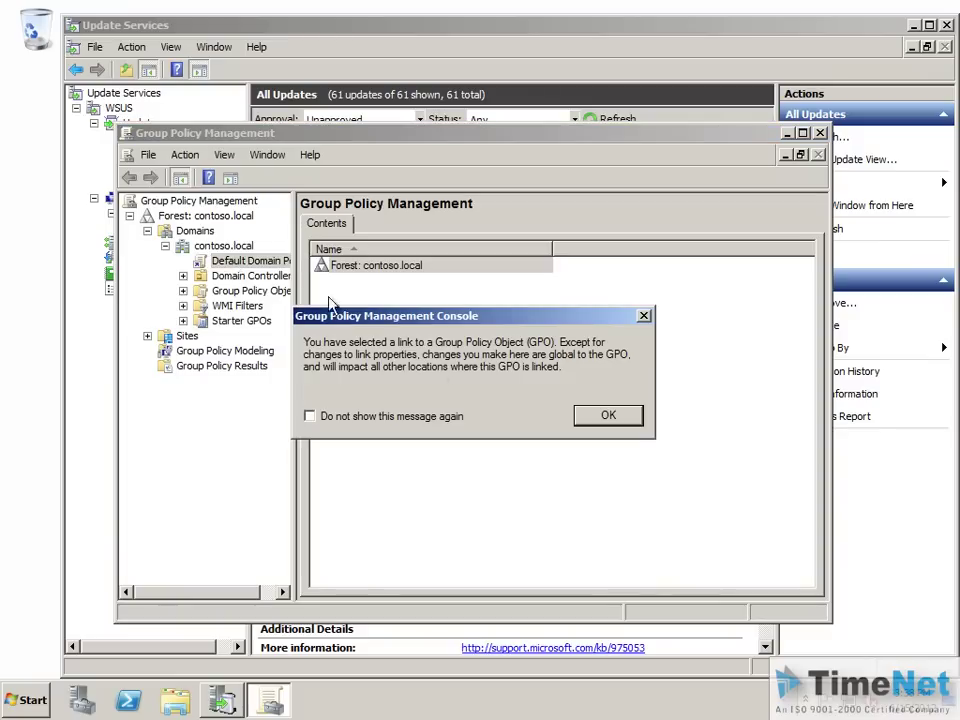
pyautogui.click(628, 420)
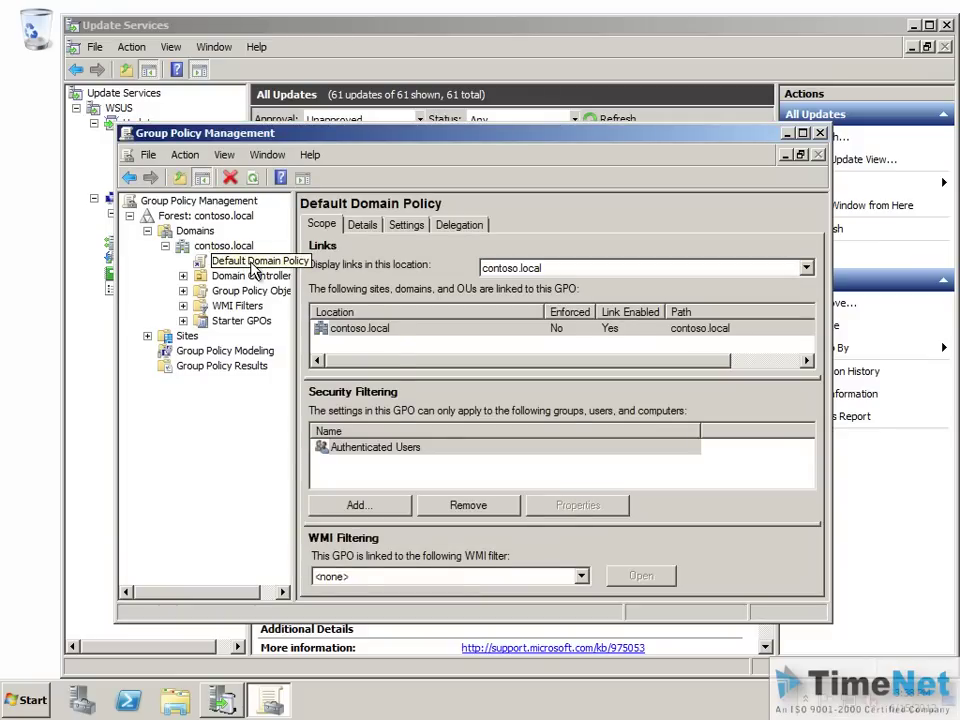
pyautogui.rightClick(253, 270)
pyautogui.click(280, 272)
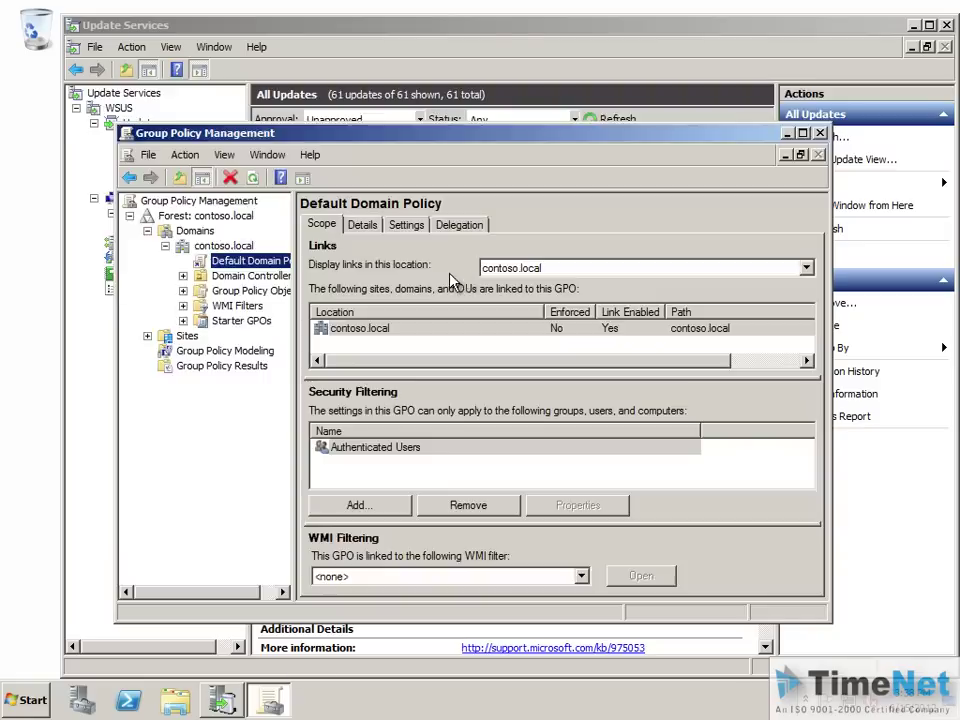
# Step: Show the Windows Update policy settings under Computer Configuration, Administrative Templates, Windows Components, in the Standard view
pyautogui.click(111, 182)
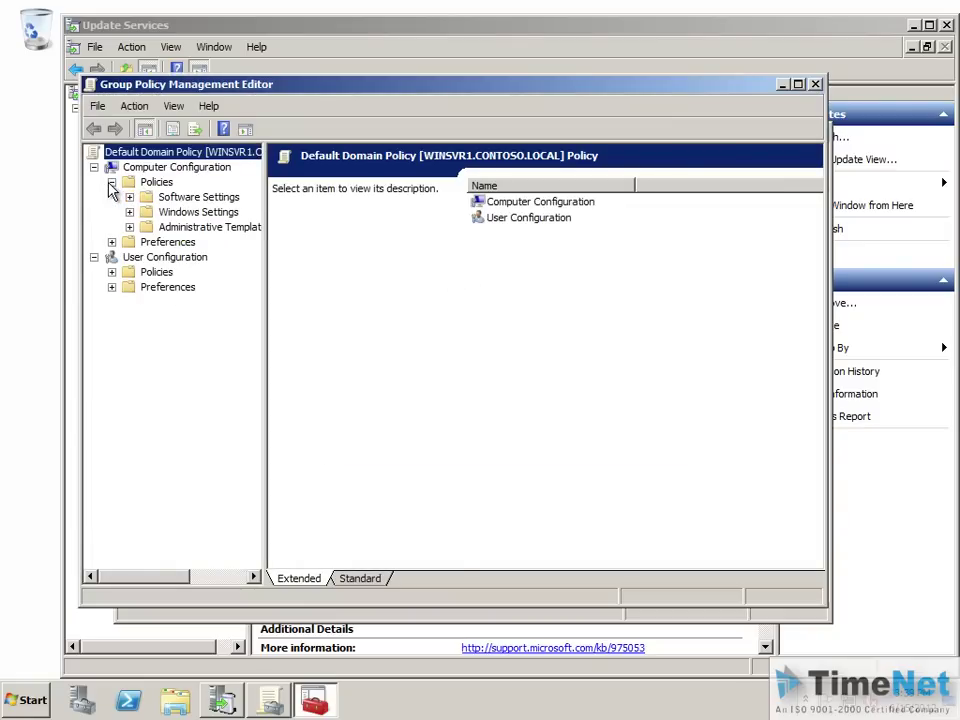
pyautogui.click(129, 227)
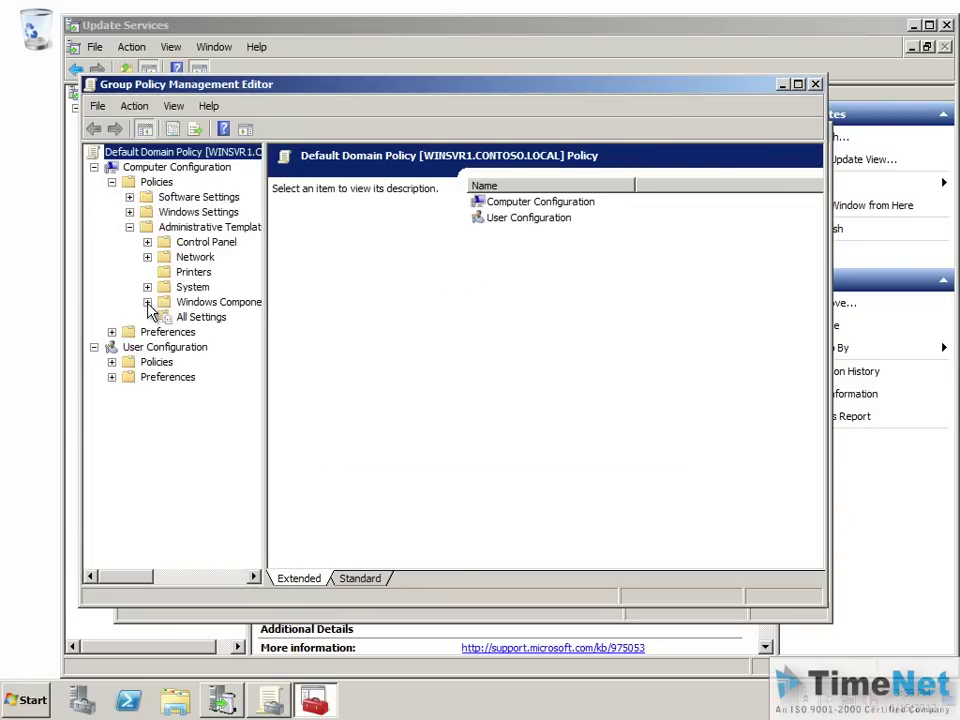
pyautogui.click(147, 302)
pyautogui.moveTo(259, 320); pyautogui.dragTo(258, 502)
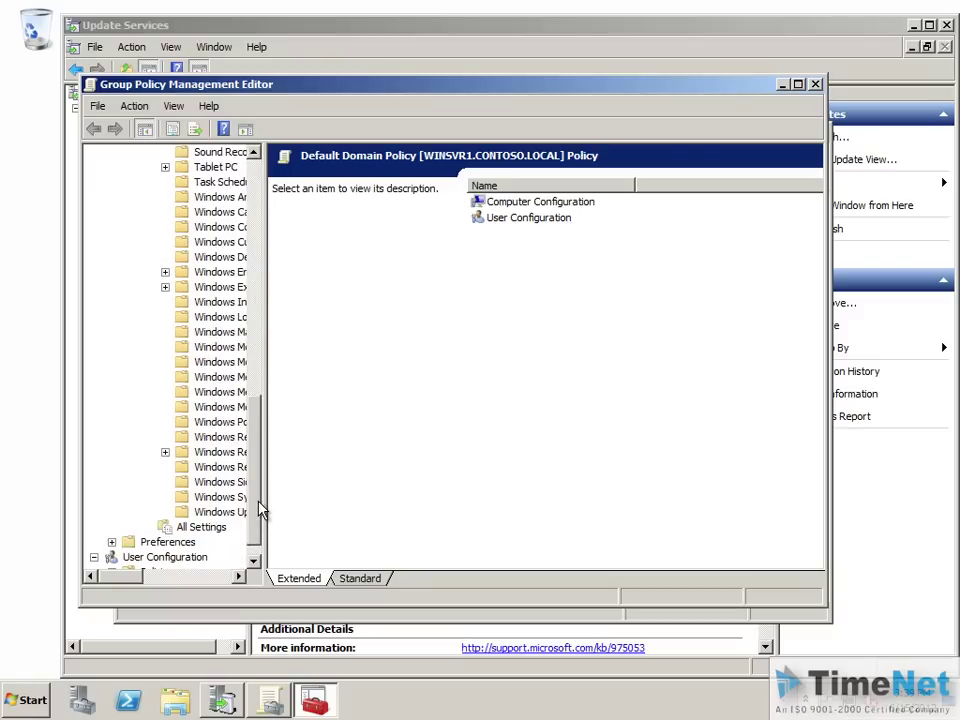
pyautogui.click(226, 514)
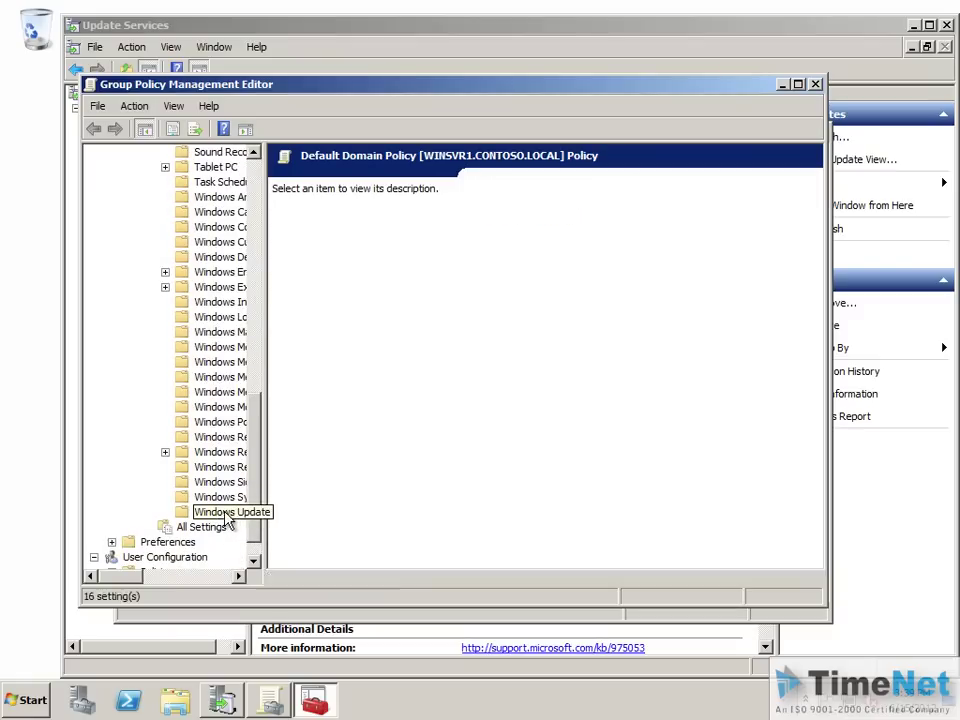
pyautogui.click(360, 578)
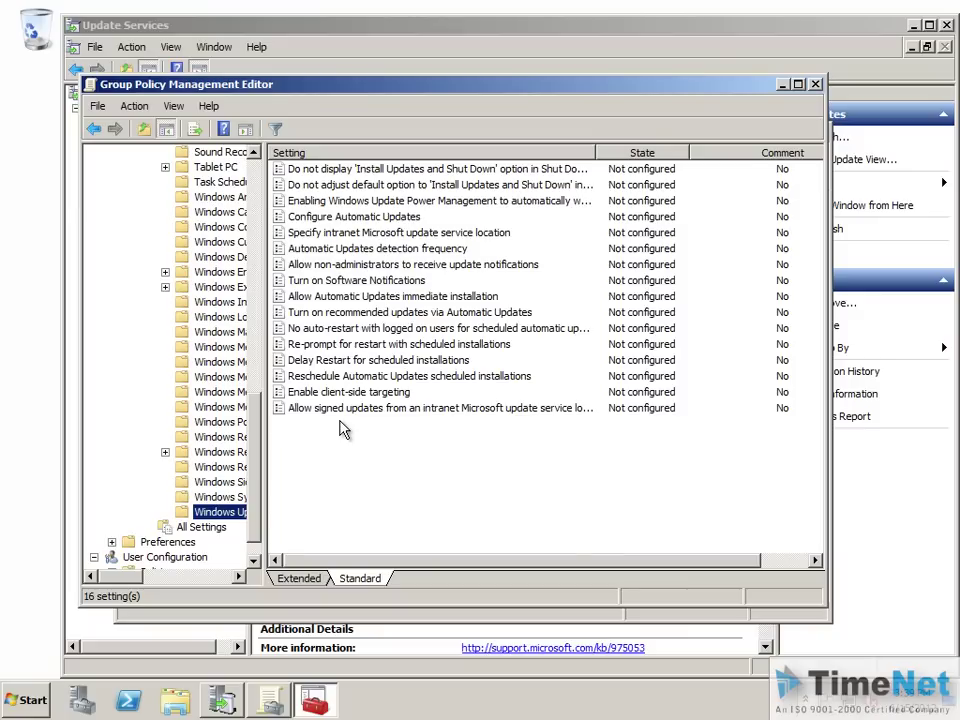
# Step: Enable Configure Automatic Updates with option 3 - Auto download and notify for install, every day at 03:00
pyautogui.doubleClick(386, 217)
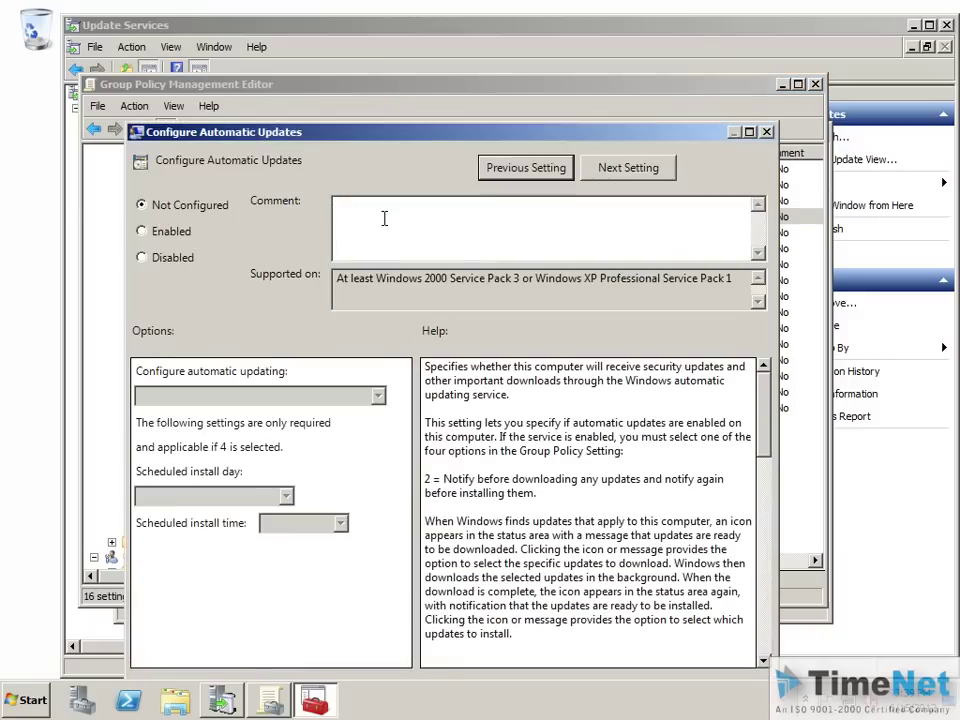
pyautogui.hotkey('alt', 'e')
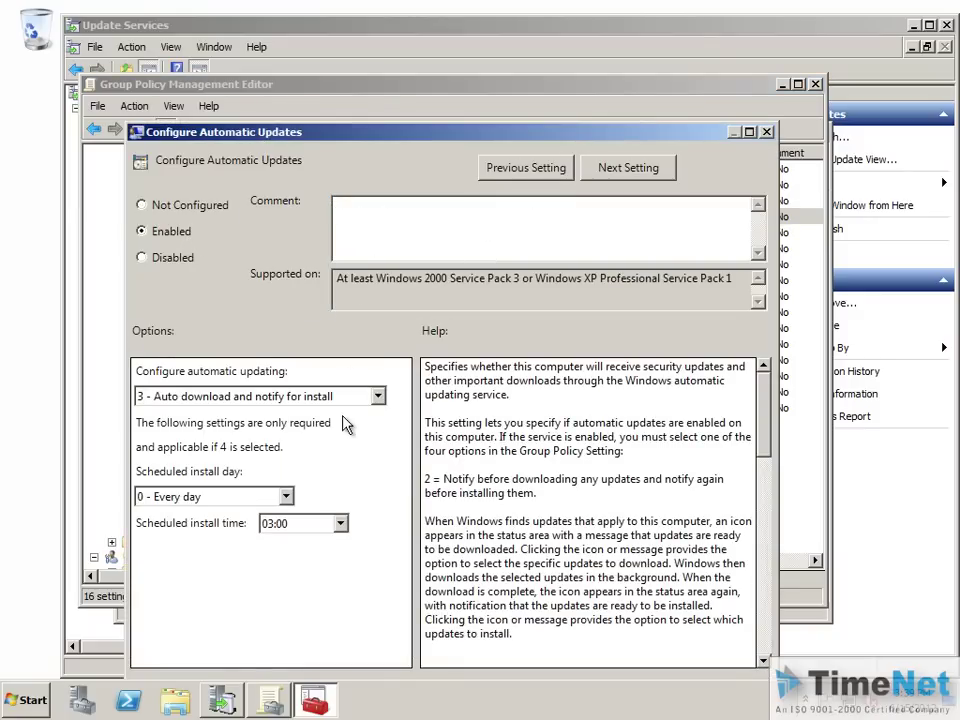
pyautogui.moveTo(400, 131); pyautogui.dragTo(427, 84)
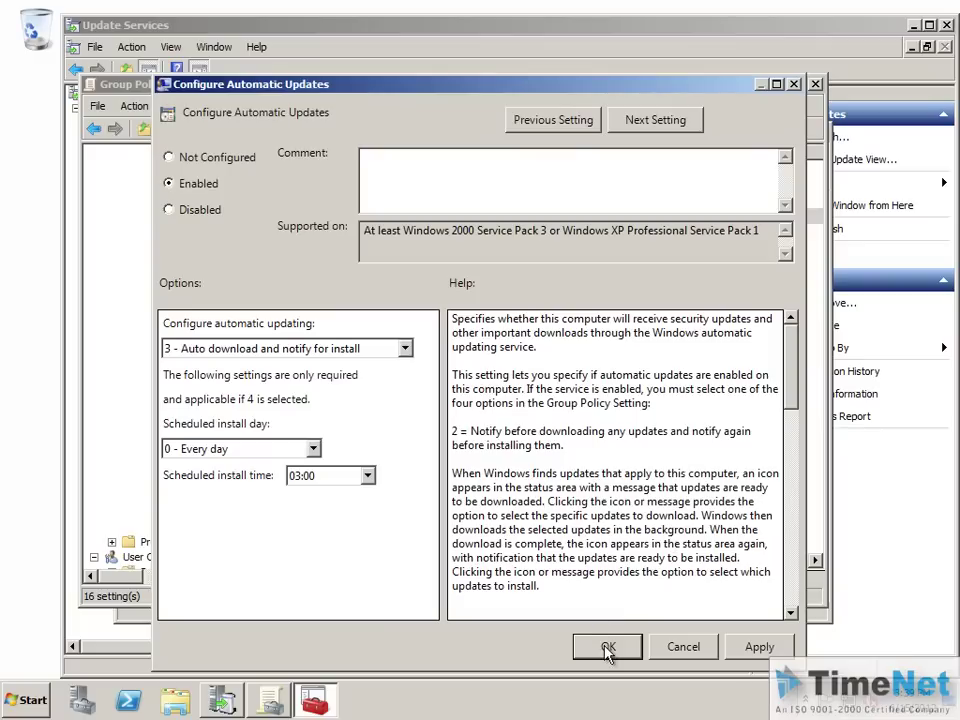
pyautogui.click(607, 647)
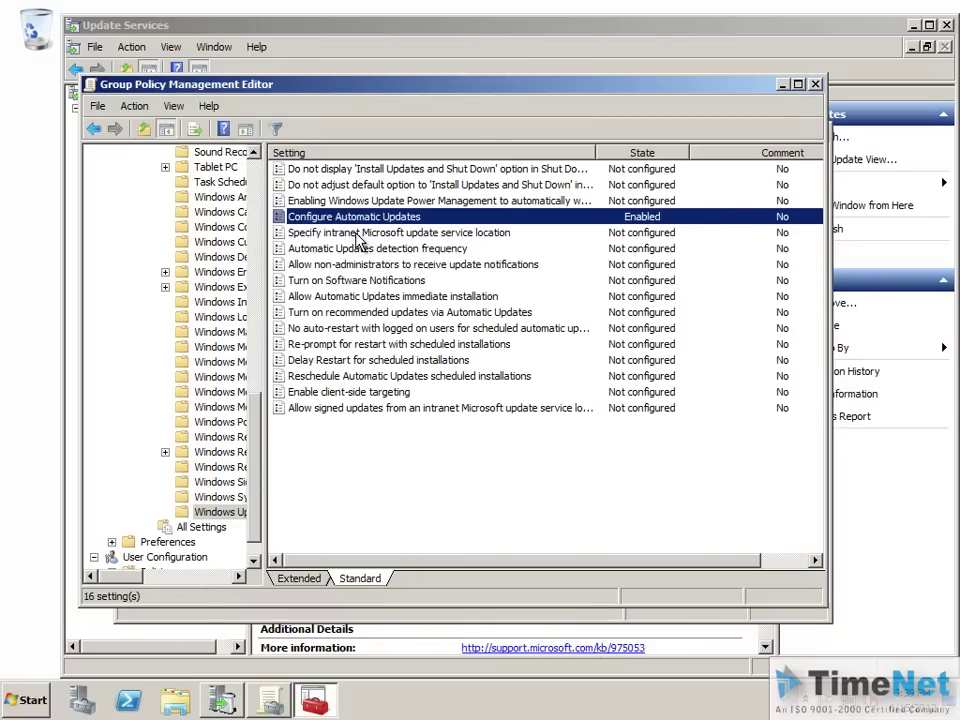
pyautogui.doubleClick(356, 236)
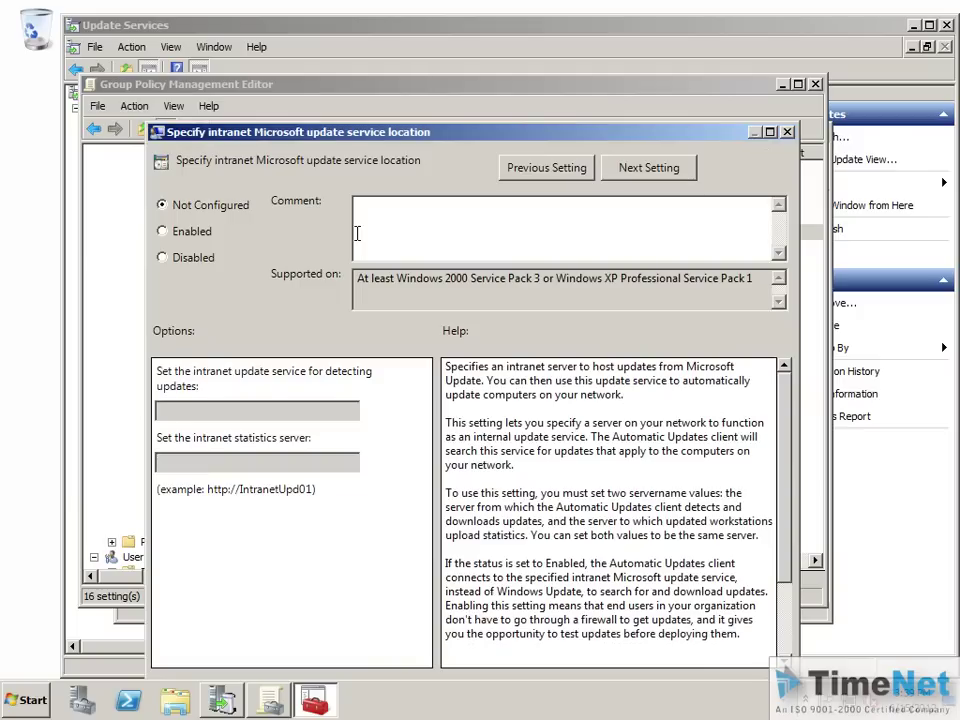
pyautogui.click(197, 235)
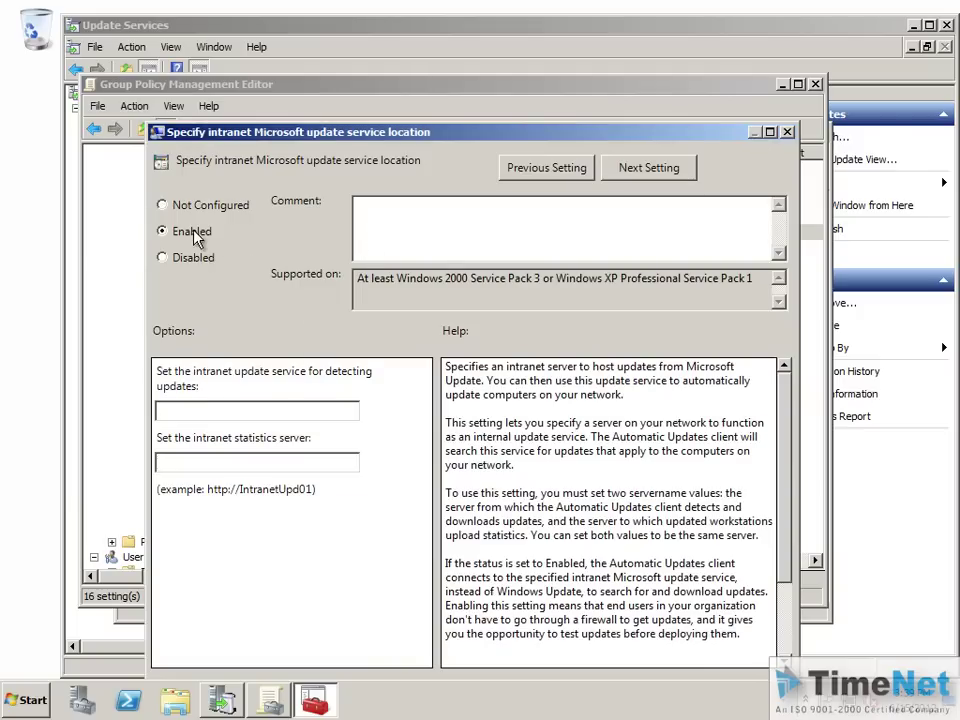
pyautogui.click(229, 409)
pyautogui.write('http://wsus.contoso.com')
pyautogui.click(220, 462)
pyautogui.write('h')
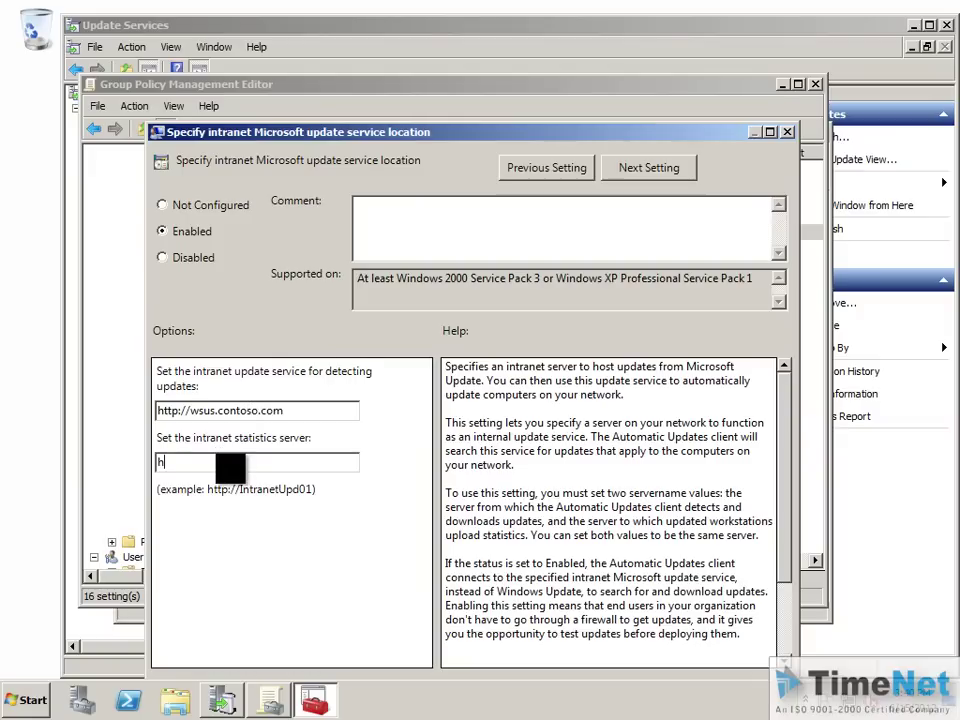
pyautogui.write('ttp://wsus')
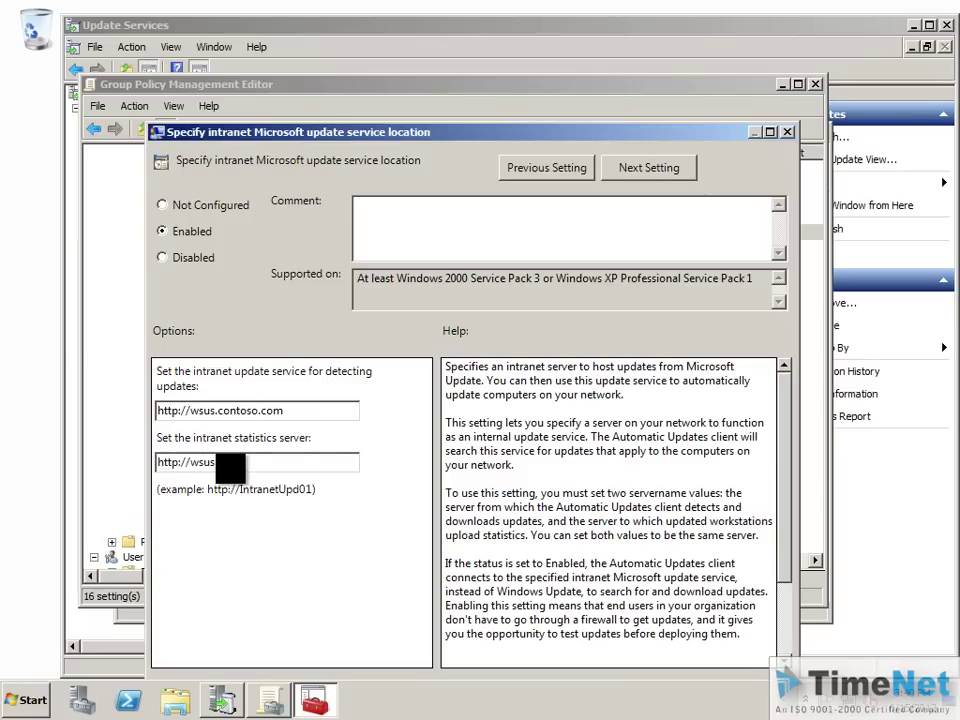
pyautogui.write('so.local')
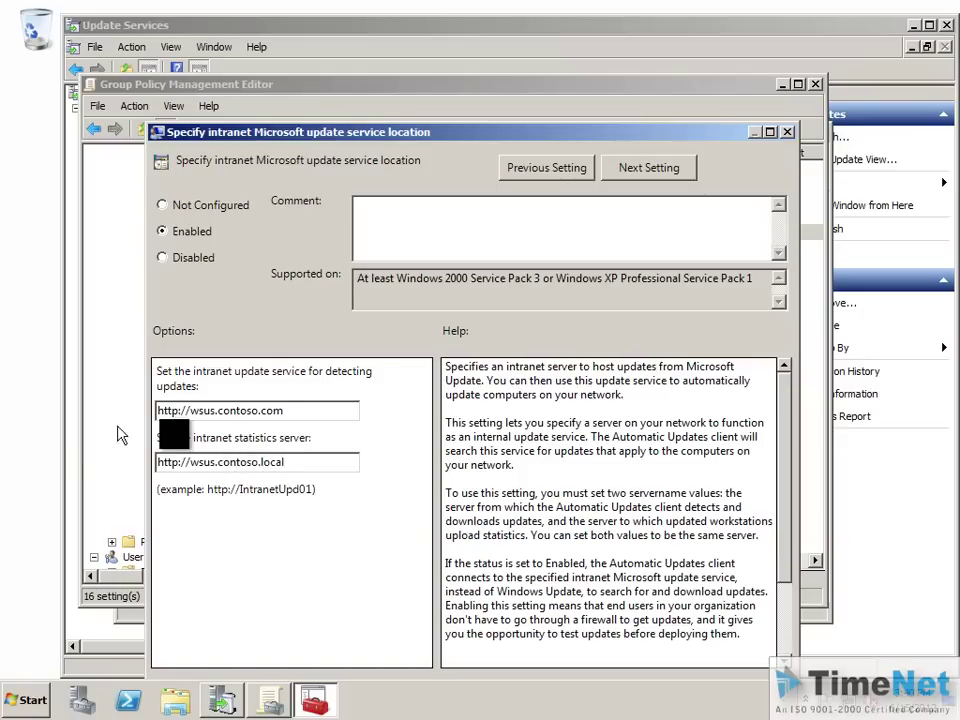
pyautogui.press('BackSpace')
pyautogui.press('BackSpace')
pyautogui.press('BackSpace')
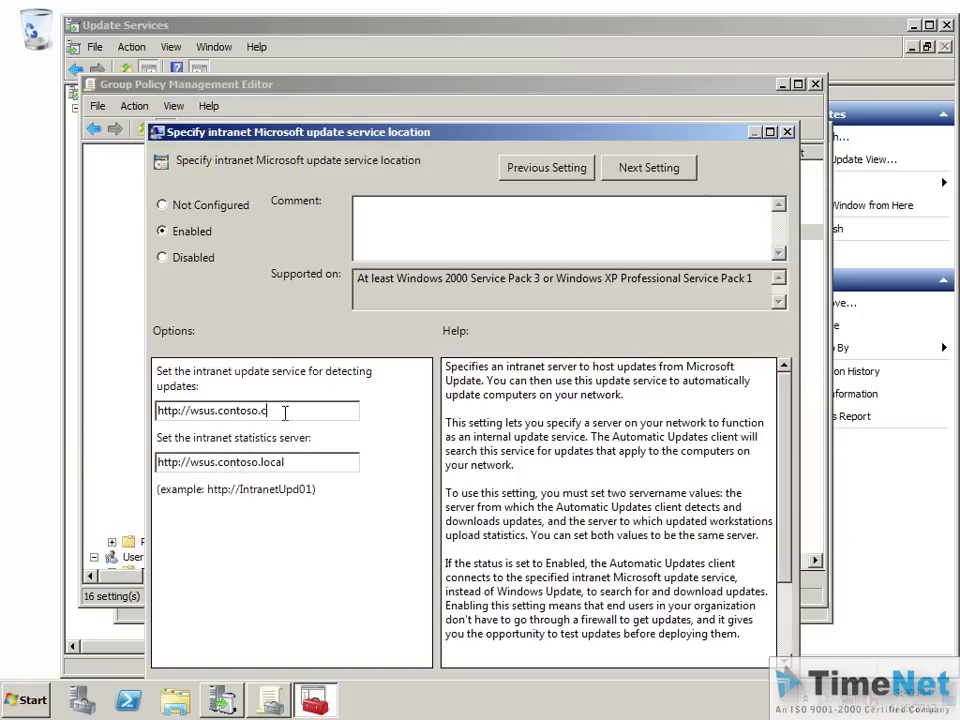
pyautogui.write('local')
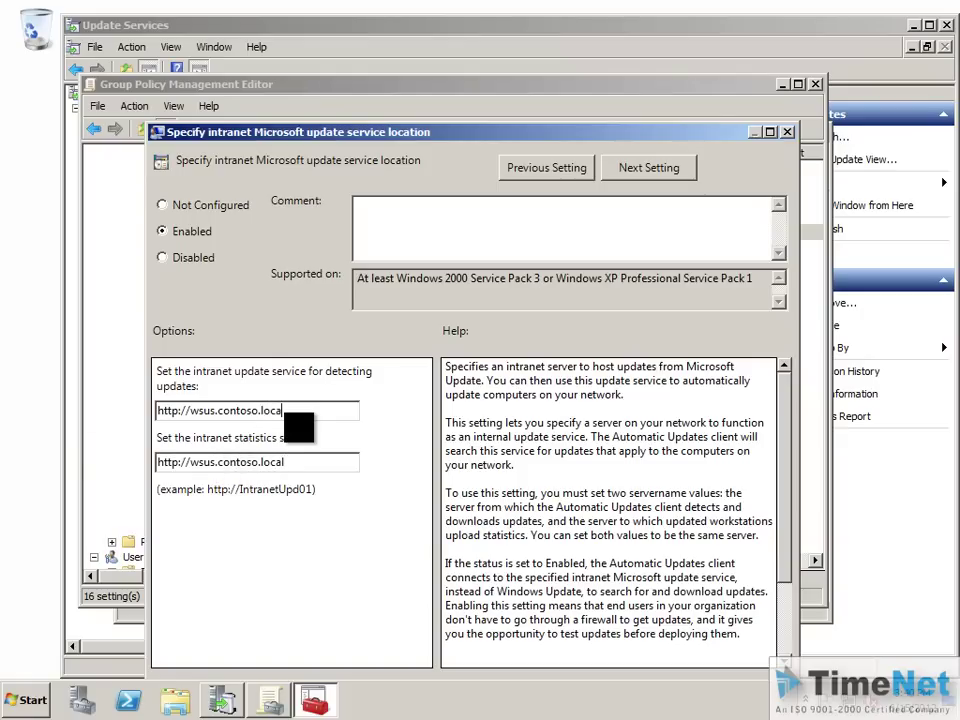
pyautogui.press('Return')
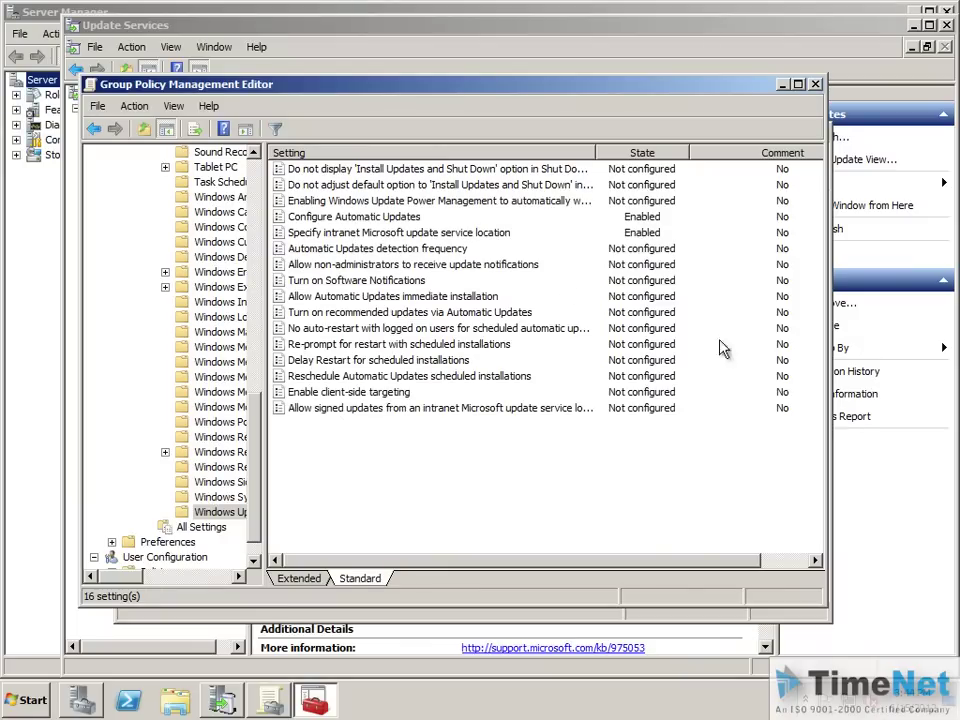
# Step: Force a Group Policy refresh on the server by running gpupdate /force in an elevated Command Prompt
pyautogui.click(27, 700)
pyautogui.rightClick(153, 290)
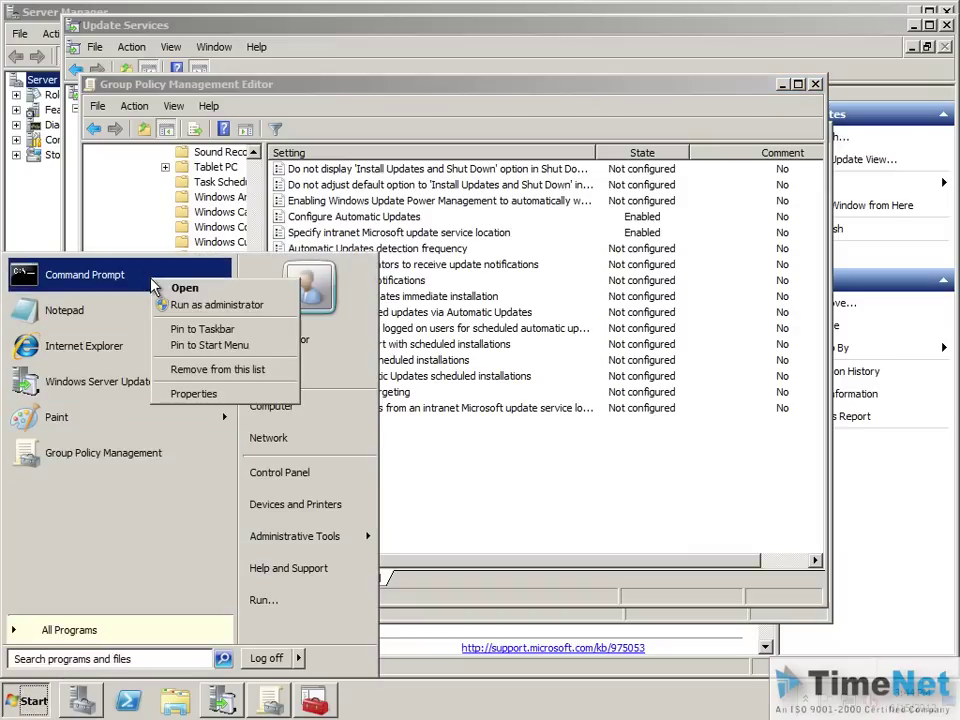
pyautogui.click(212, 305)
pyautogui.write('gpupdate /forc')
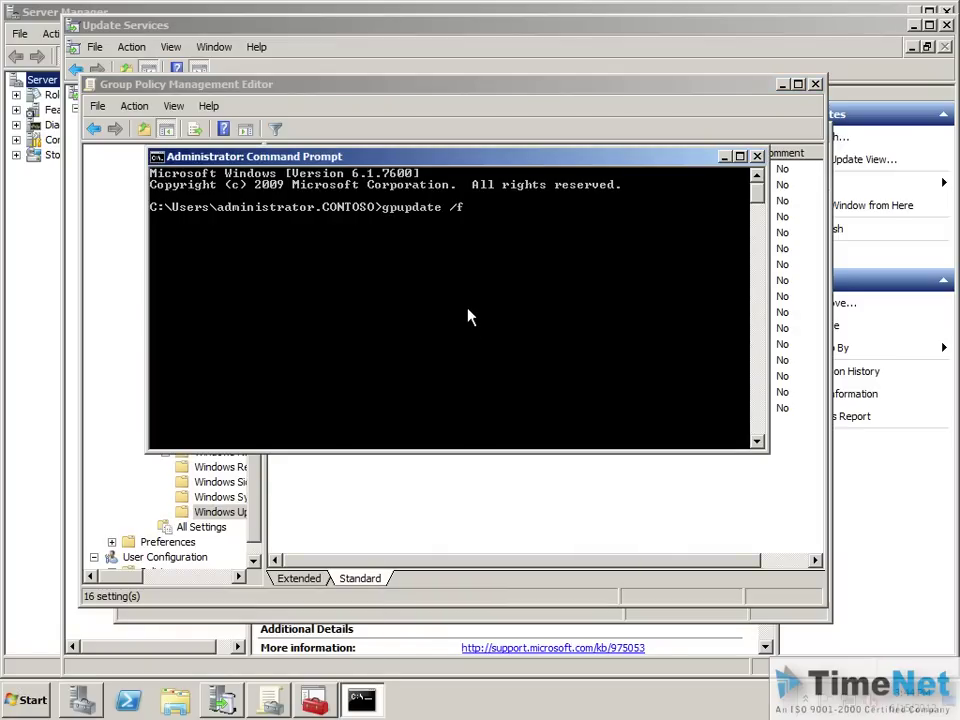
pyautogui.write('e')
pyautogui.press('Return')
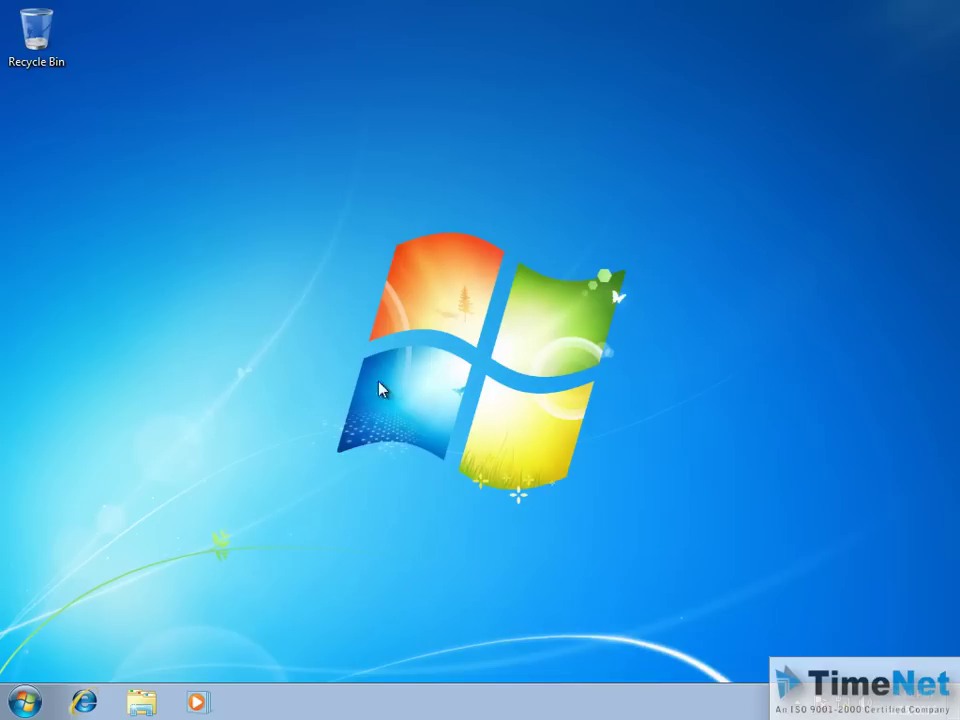
# Step: Run gpupdate /force in a command prompt on the Windows 7 client and close the prompt window
pyautogui.click(24, 702)
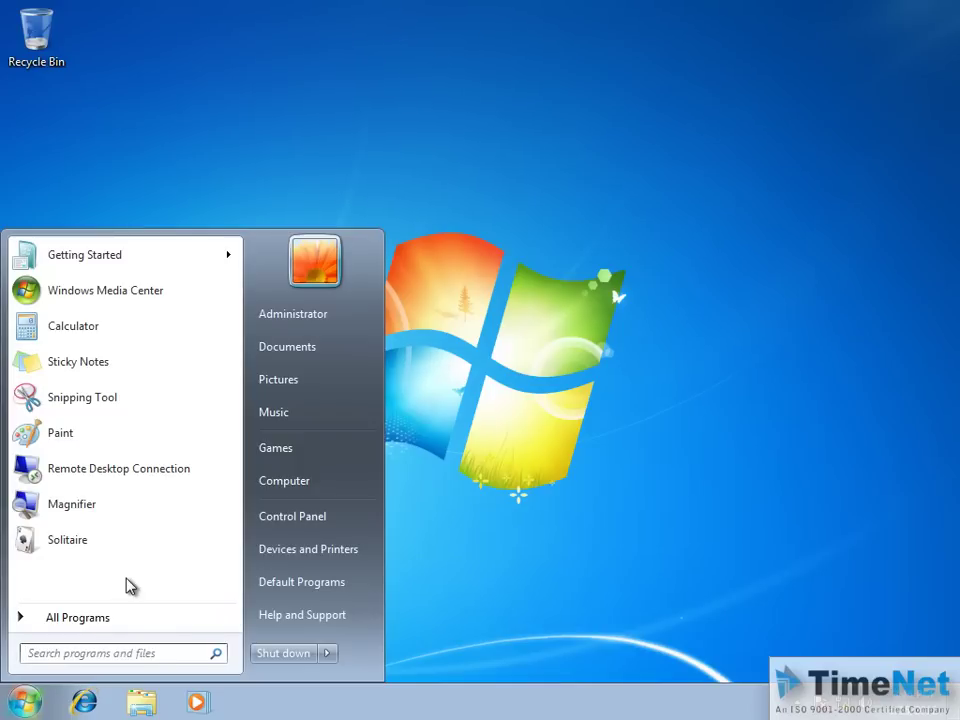
pyautogui.write('cmd')
pyautogui.press('Return')
pyautogui.write('gpupdate /force')
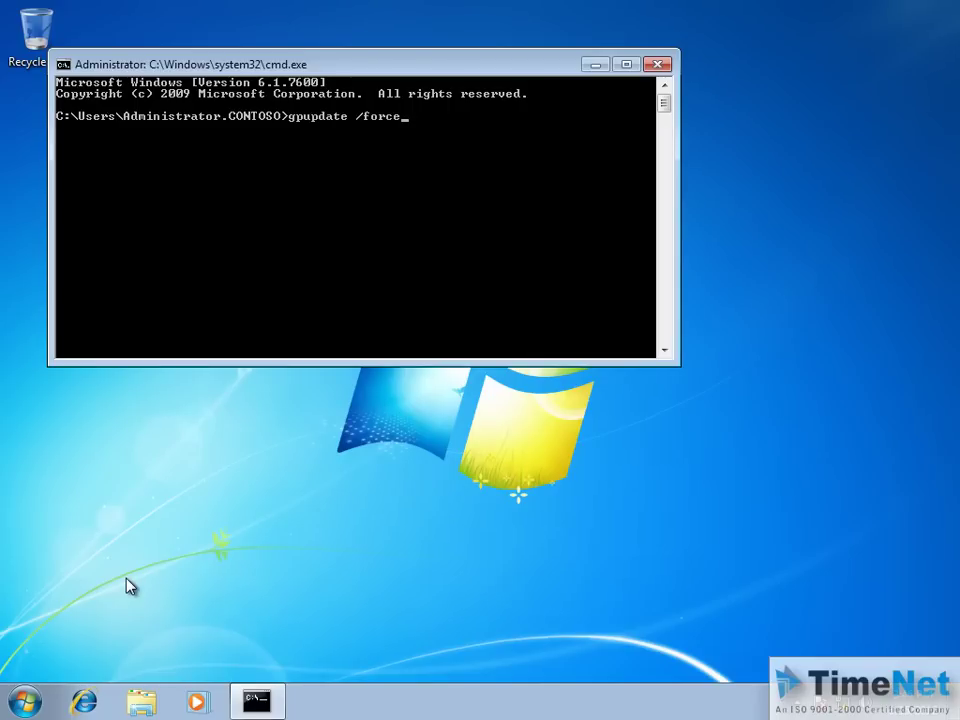
pyautogui.press('Return')
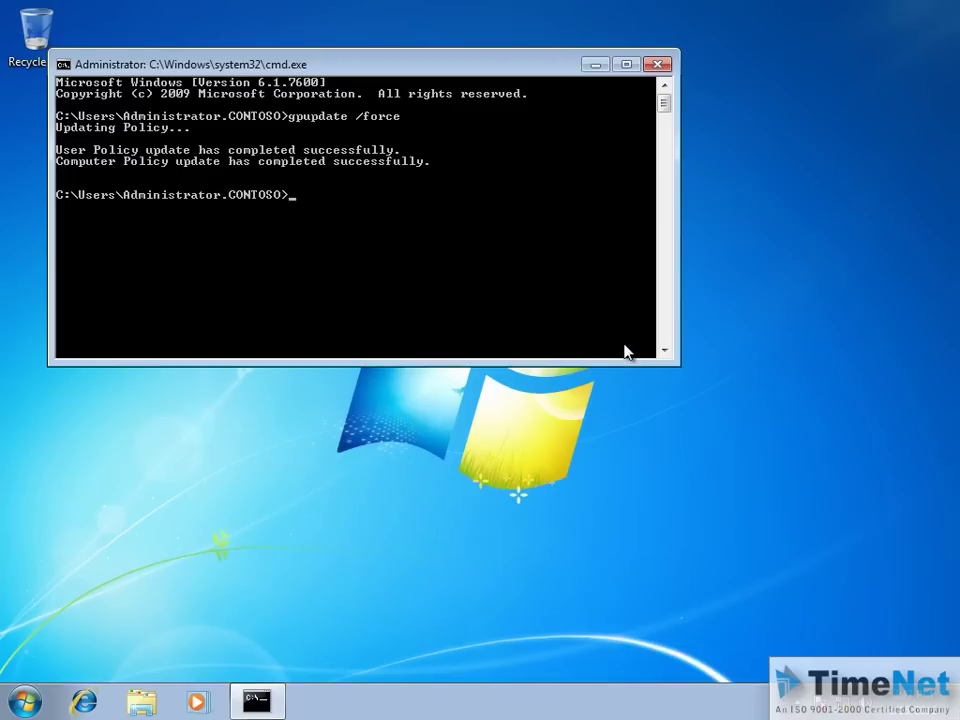
pyautogui.click(662, 70)
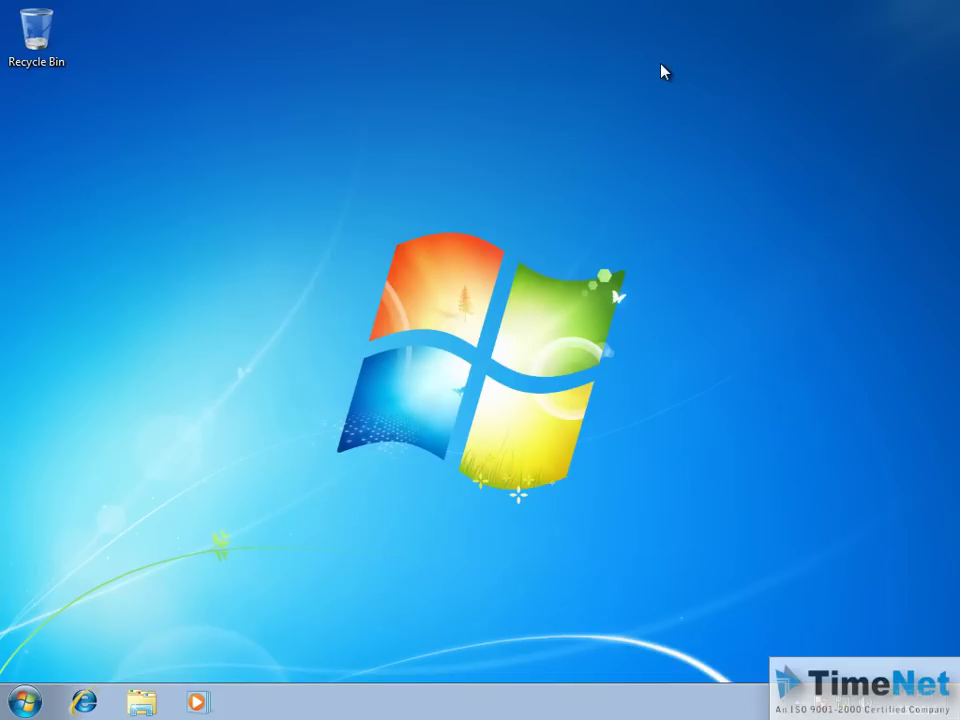
# Step: Show all Control Panel items as large icons on the Windows 7 client and open Windows Update to check its status
pyautogui.click(25, 702)
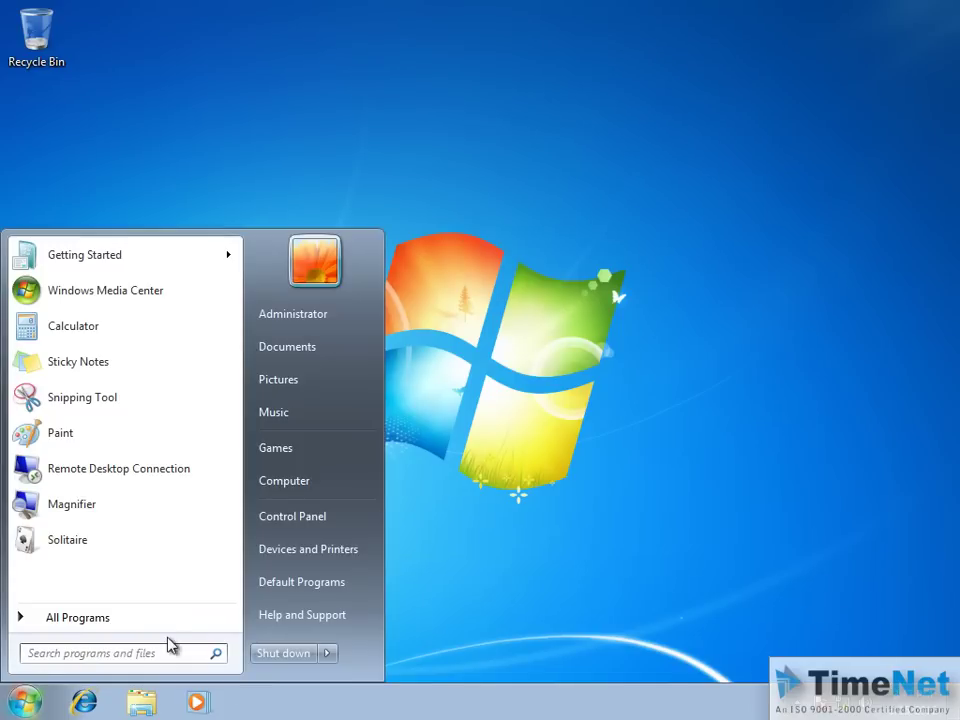
pyautogui.click(318, 518)
pyautogui.click(746, 160)
pyautogui.click(782, 214)
pyautogui.scroll(-3, 579, 420)
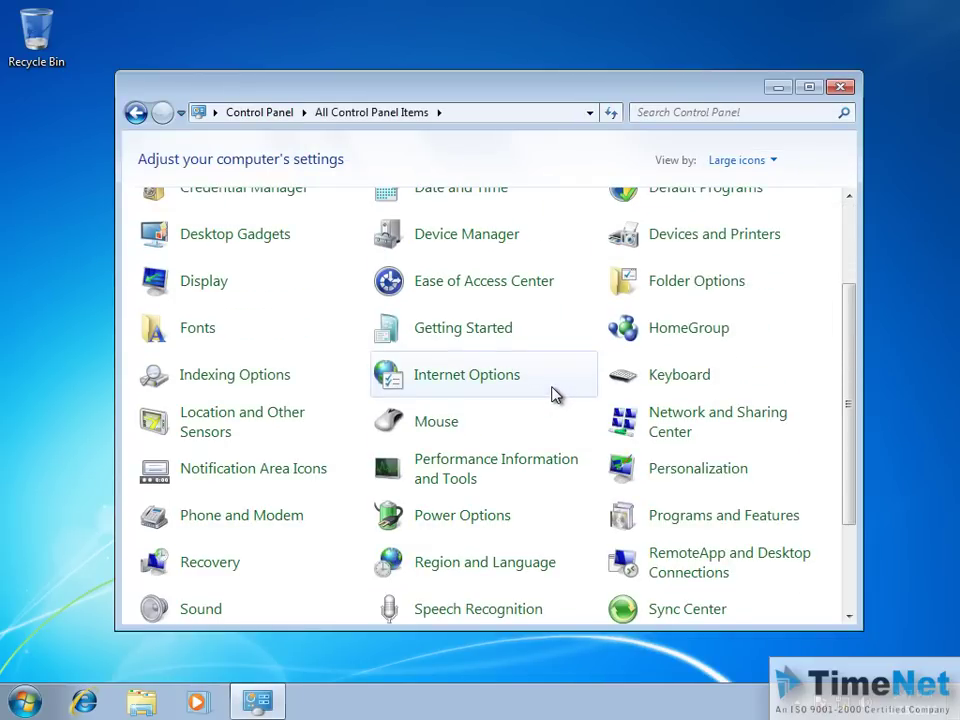
pyautogui.scroll(-2, 594, 381)
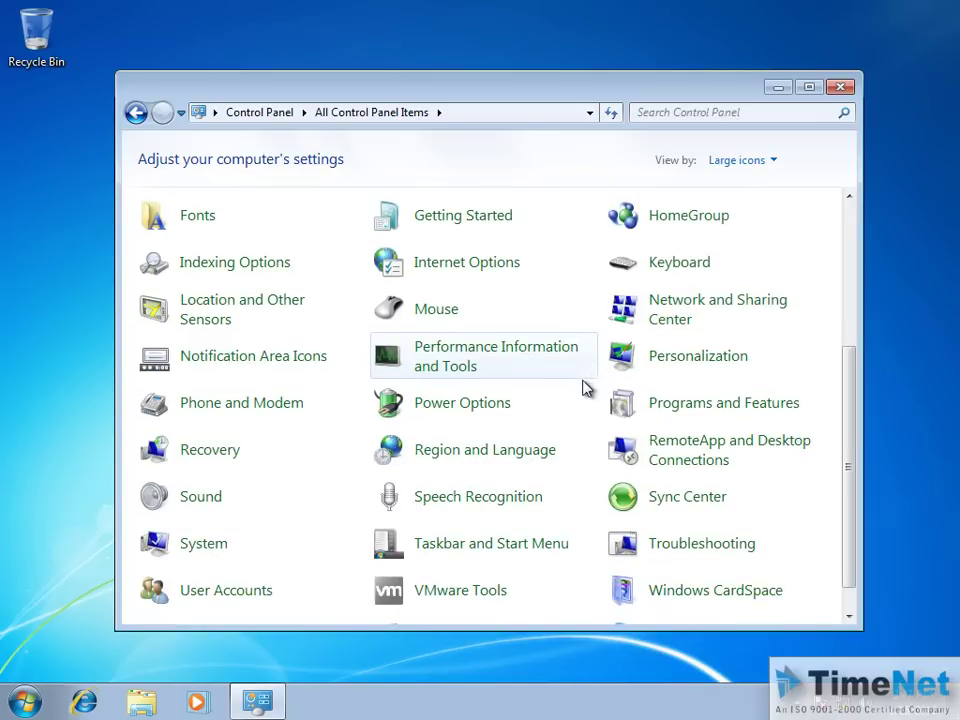
pyautogui.scroll(-1, 705, 607)
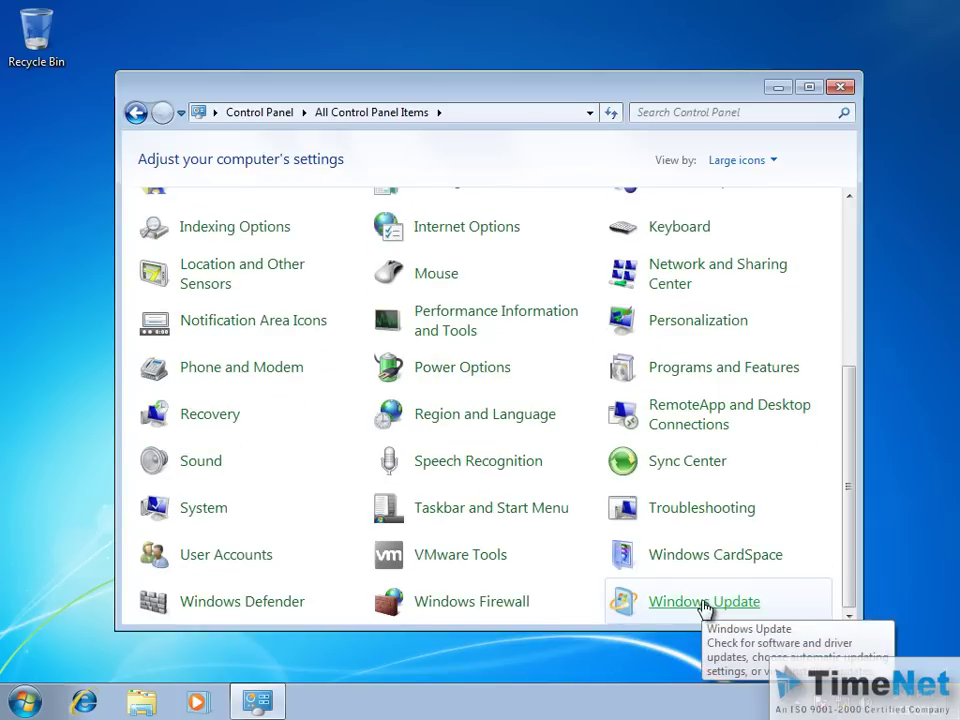
pyautogui.click(705, 602)
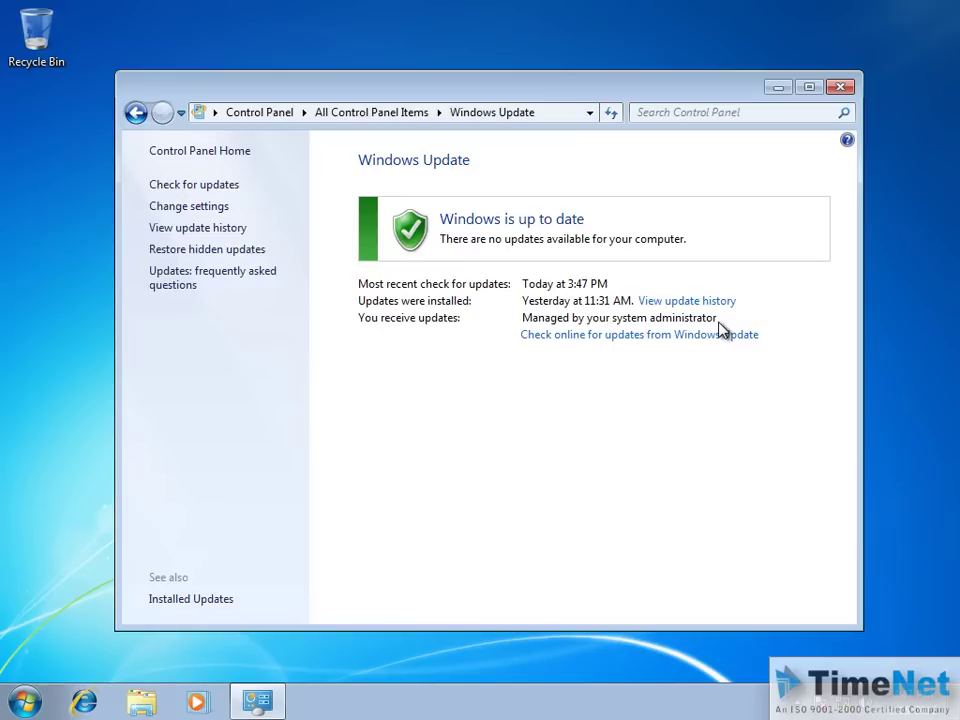
# Step: Review the entries in the client's Windows Update history, return to the update status page and close the window
pyautogui.click(213, 230)
pyautogui.click(226, 257)
pyautogui.click(249, 288)
pyautogui.click(253, 305)
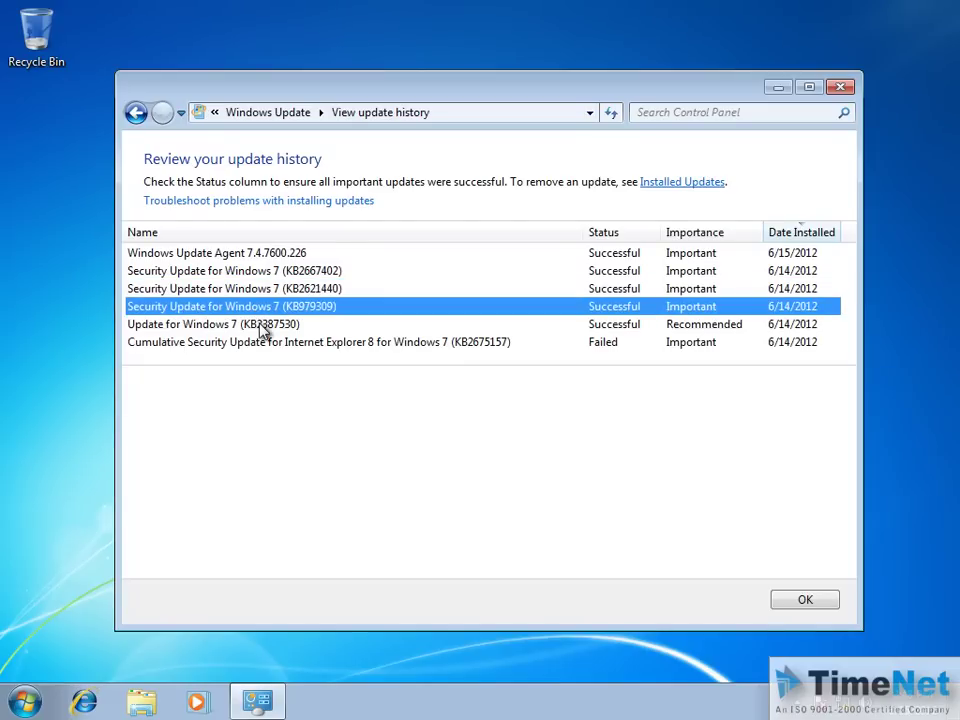
pyautogui.click(265, 326)
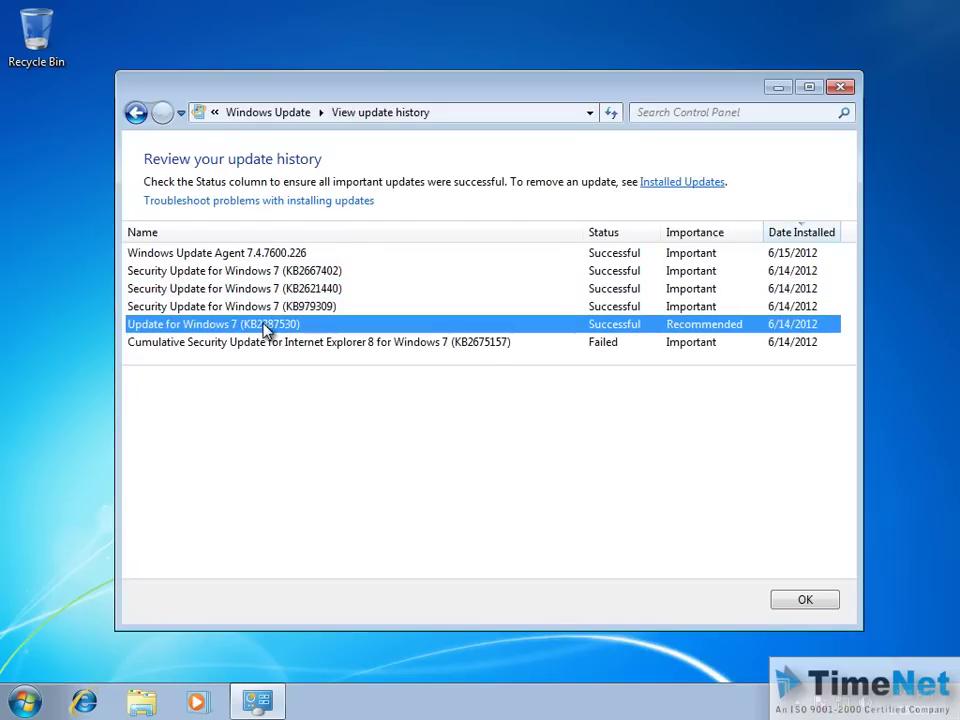
pyautogui.click(135, 112)
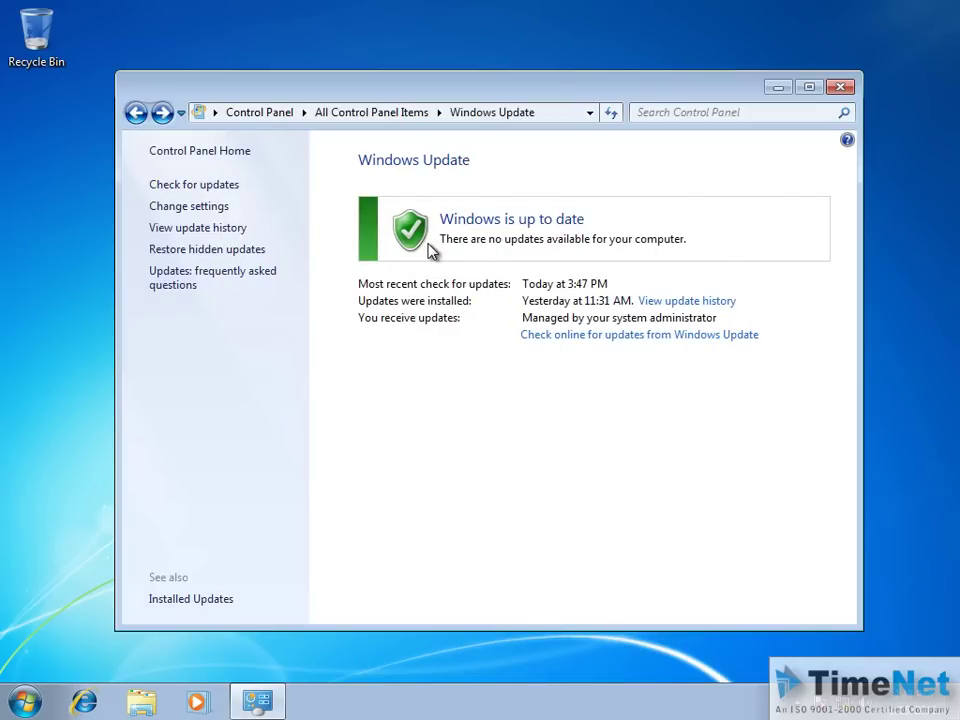
pyautogui.click(840, 88)
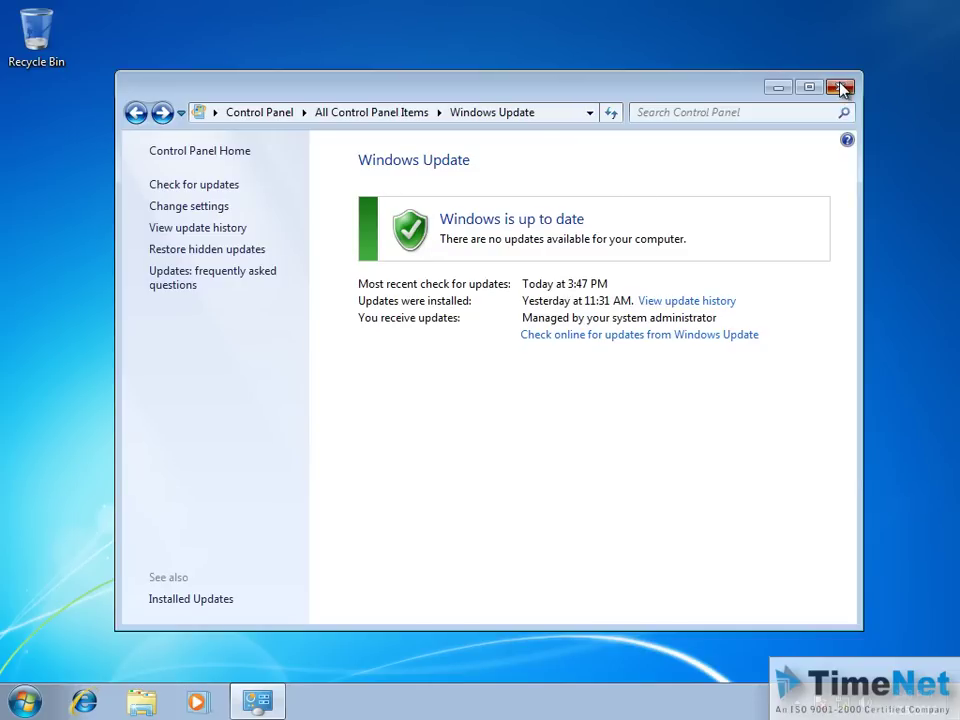